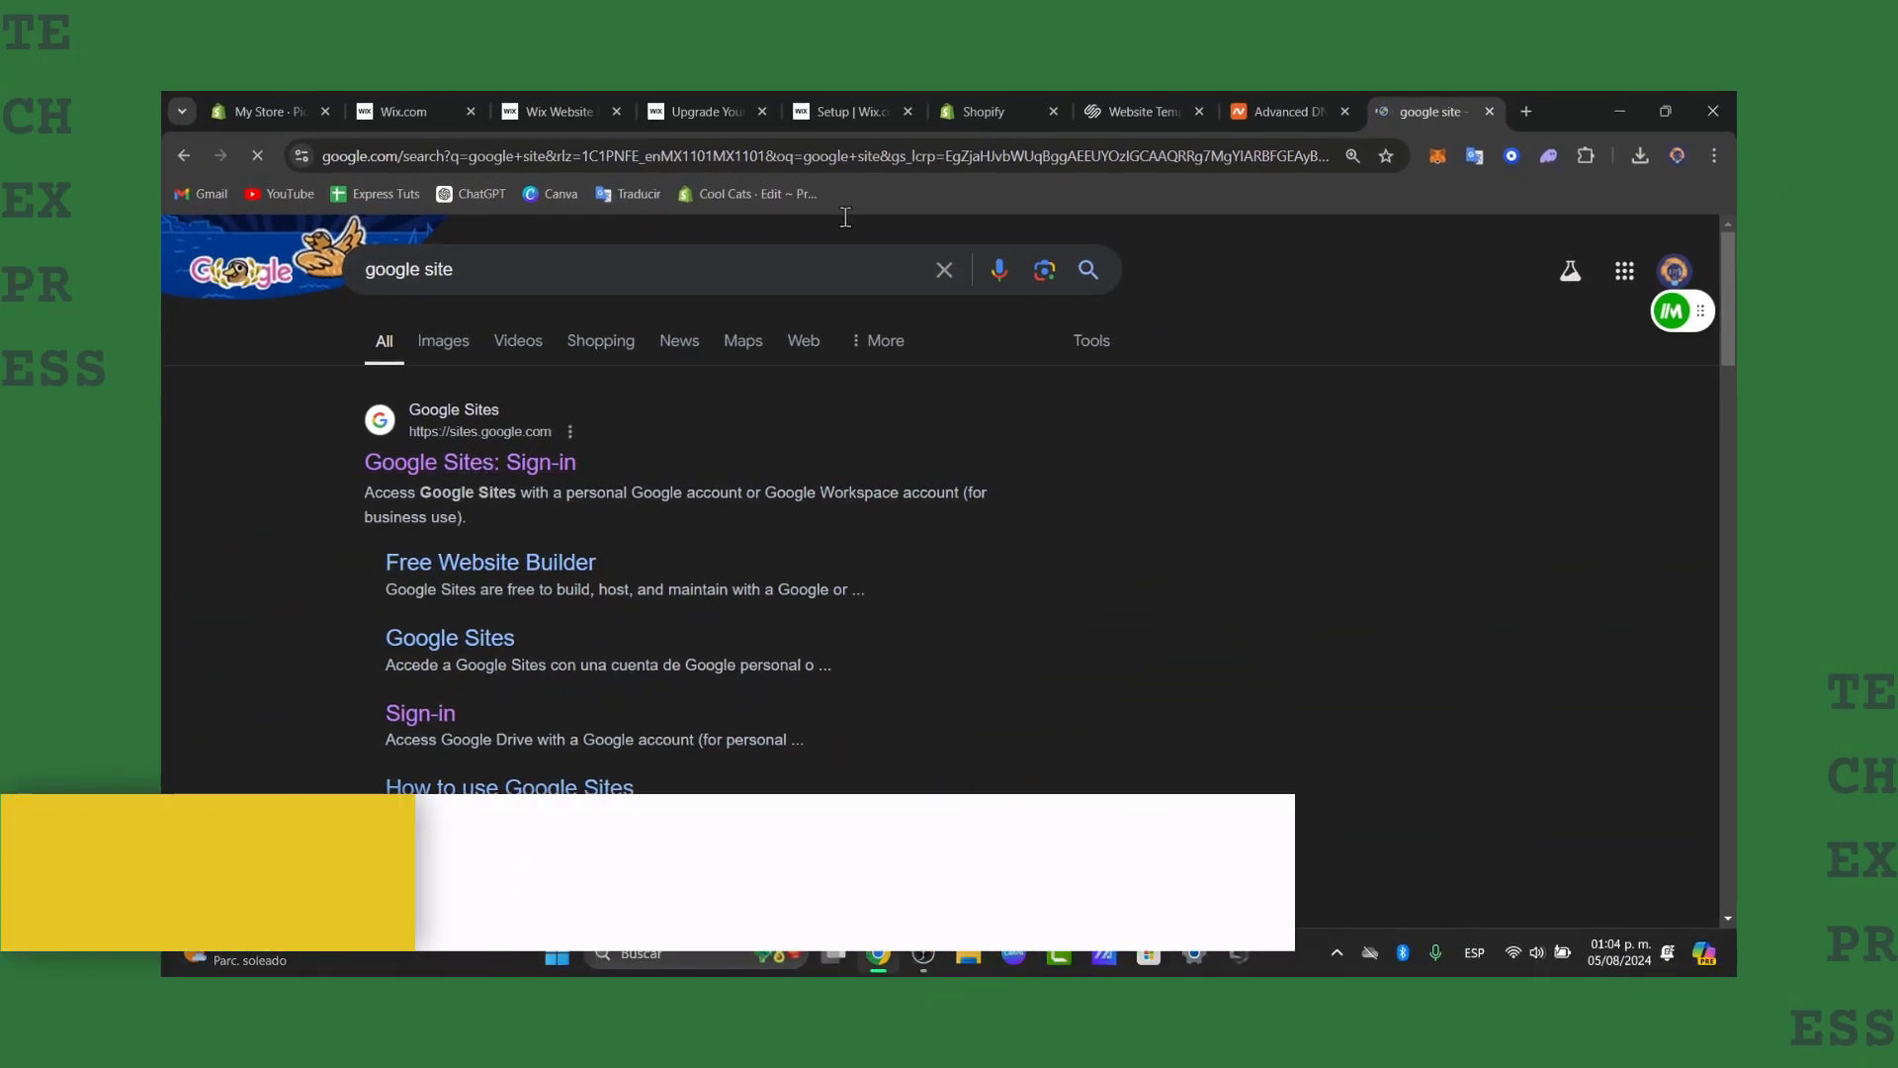
# Switch from the Squarespace templates tab to the Google Sites home page
pyautogui.click(1093, 110)
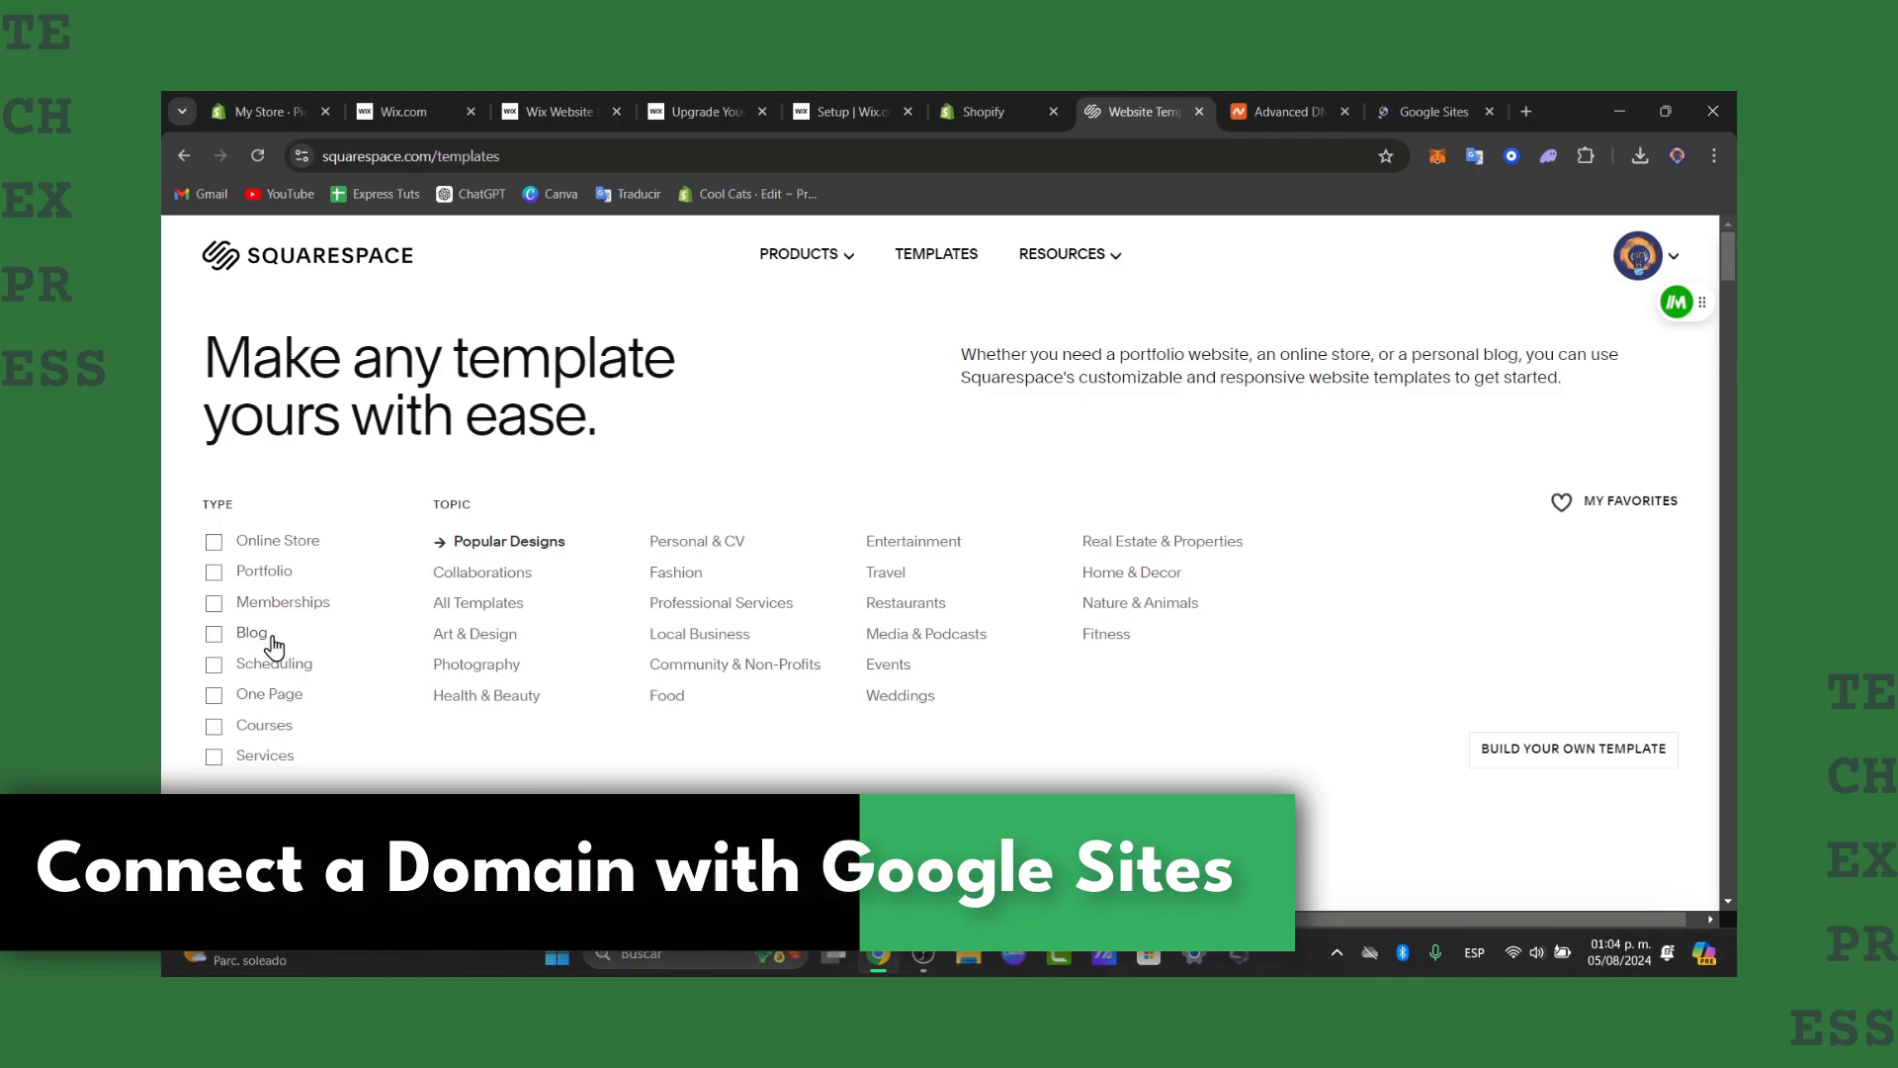
pyautogui.click(1425, 114)
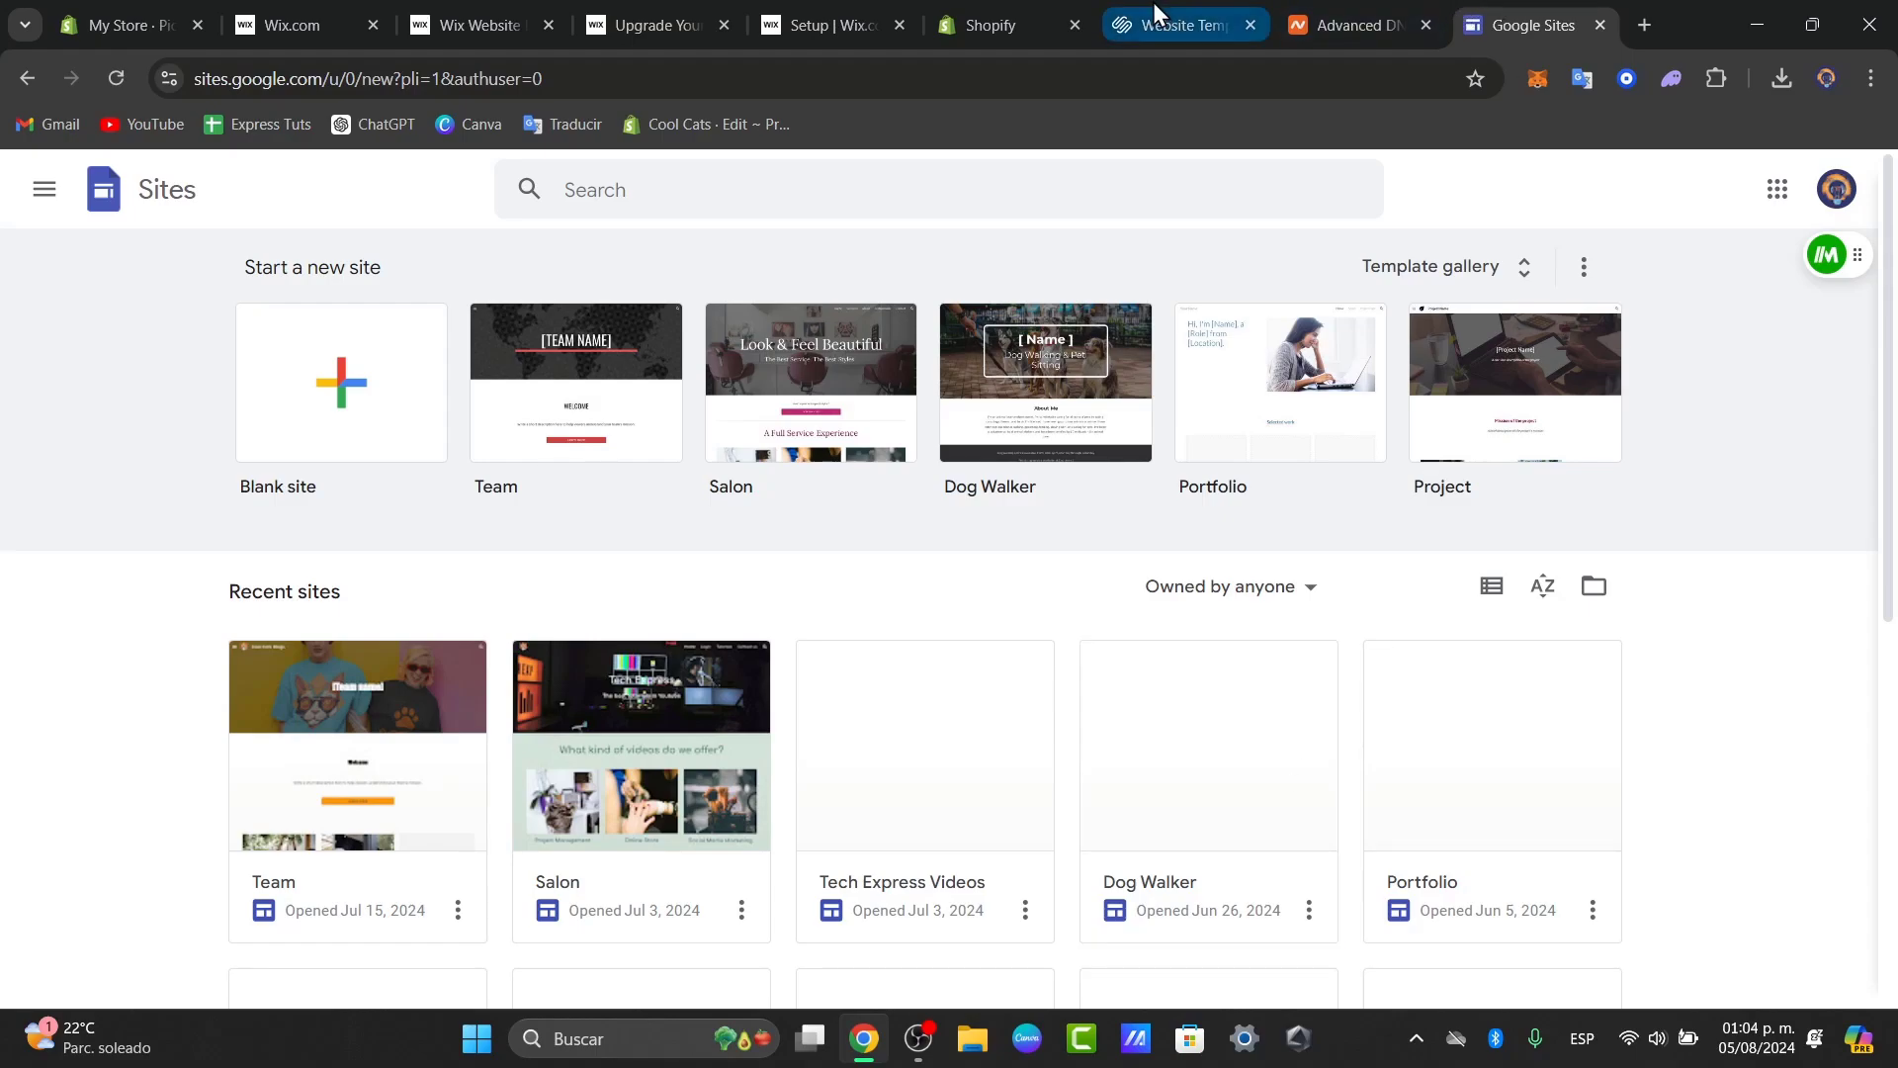
# Open the Squarespace account's Domains page from the profile menu
pyautogui.click(1137, 23)
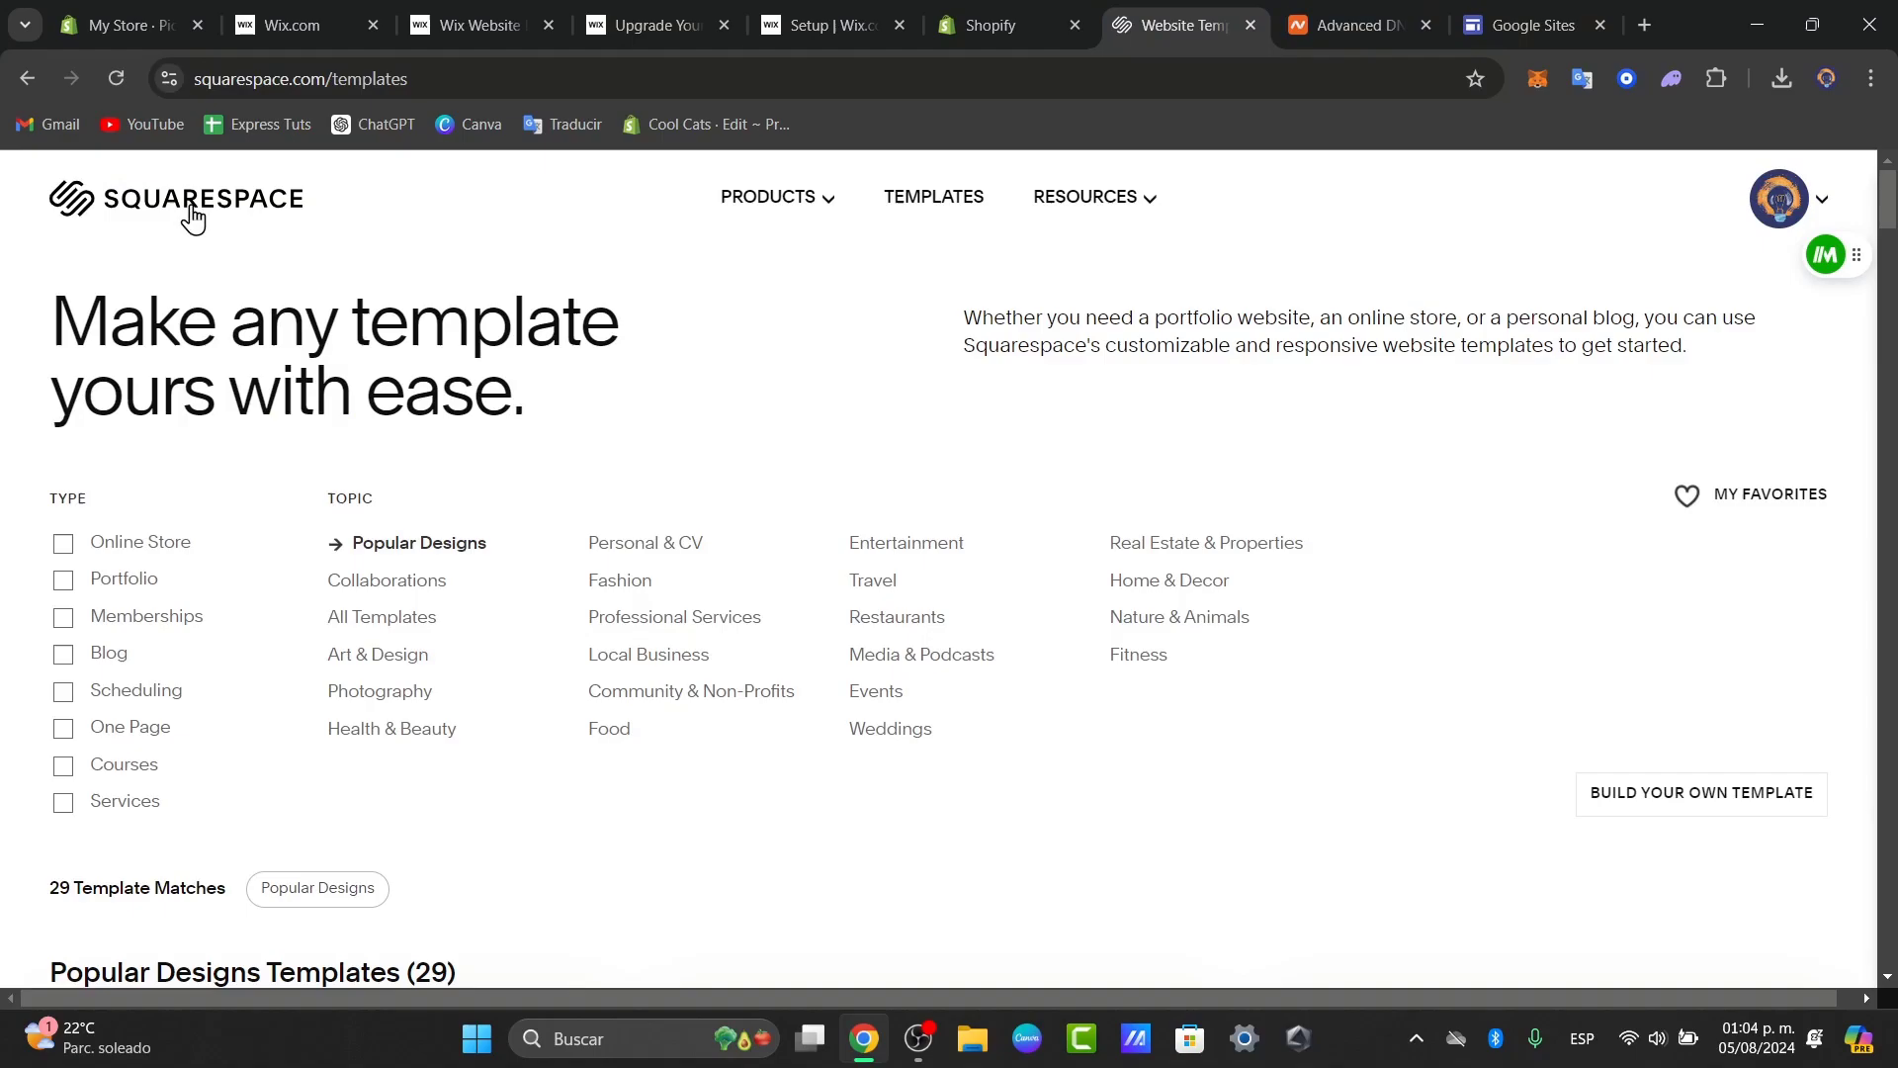
pyautogui.click(1809, 212)
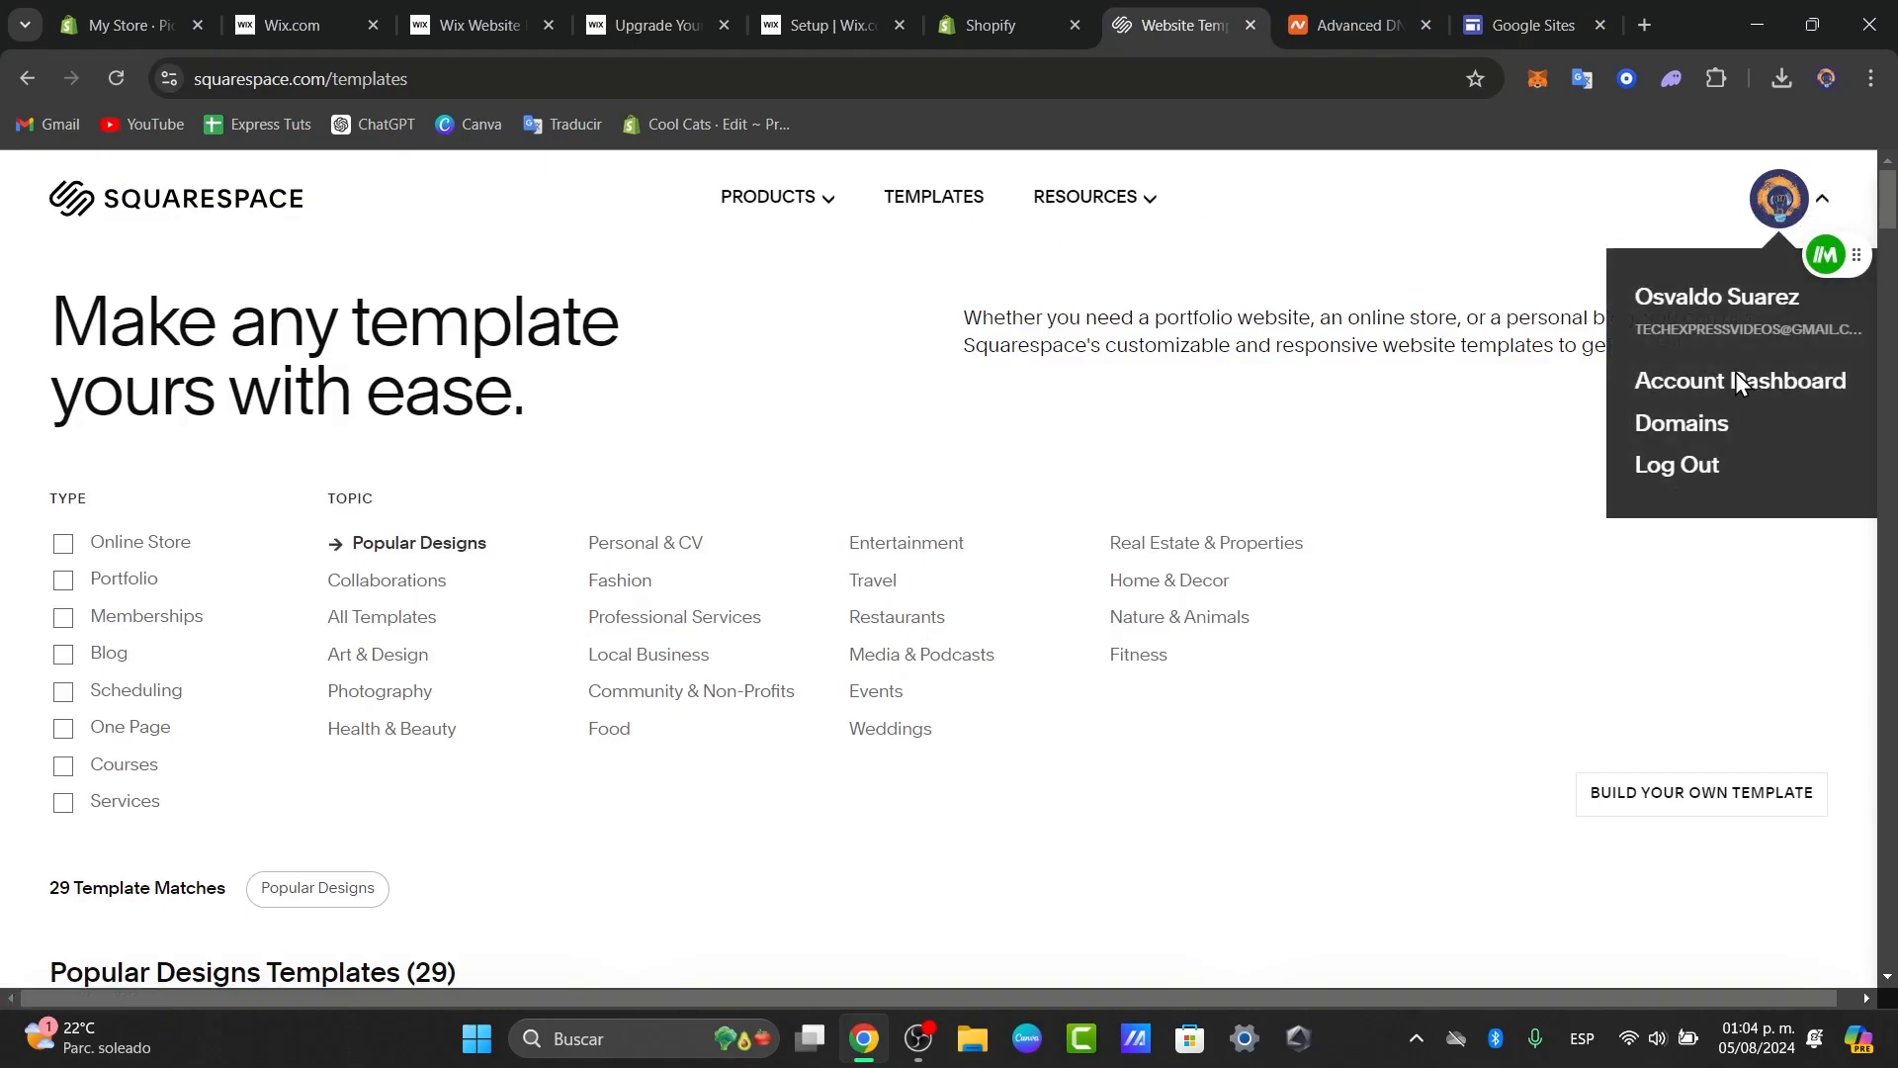
pyautogui.click(1676, 435)
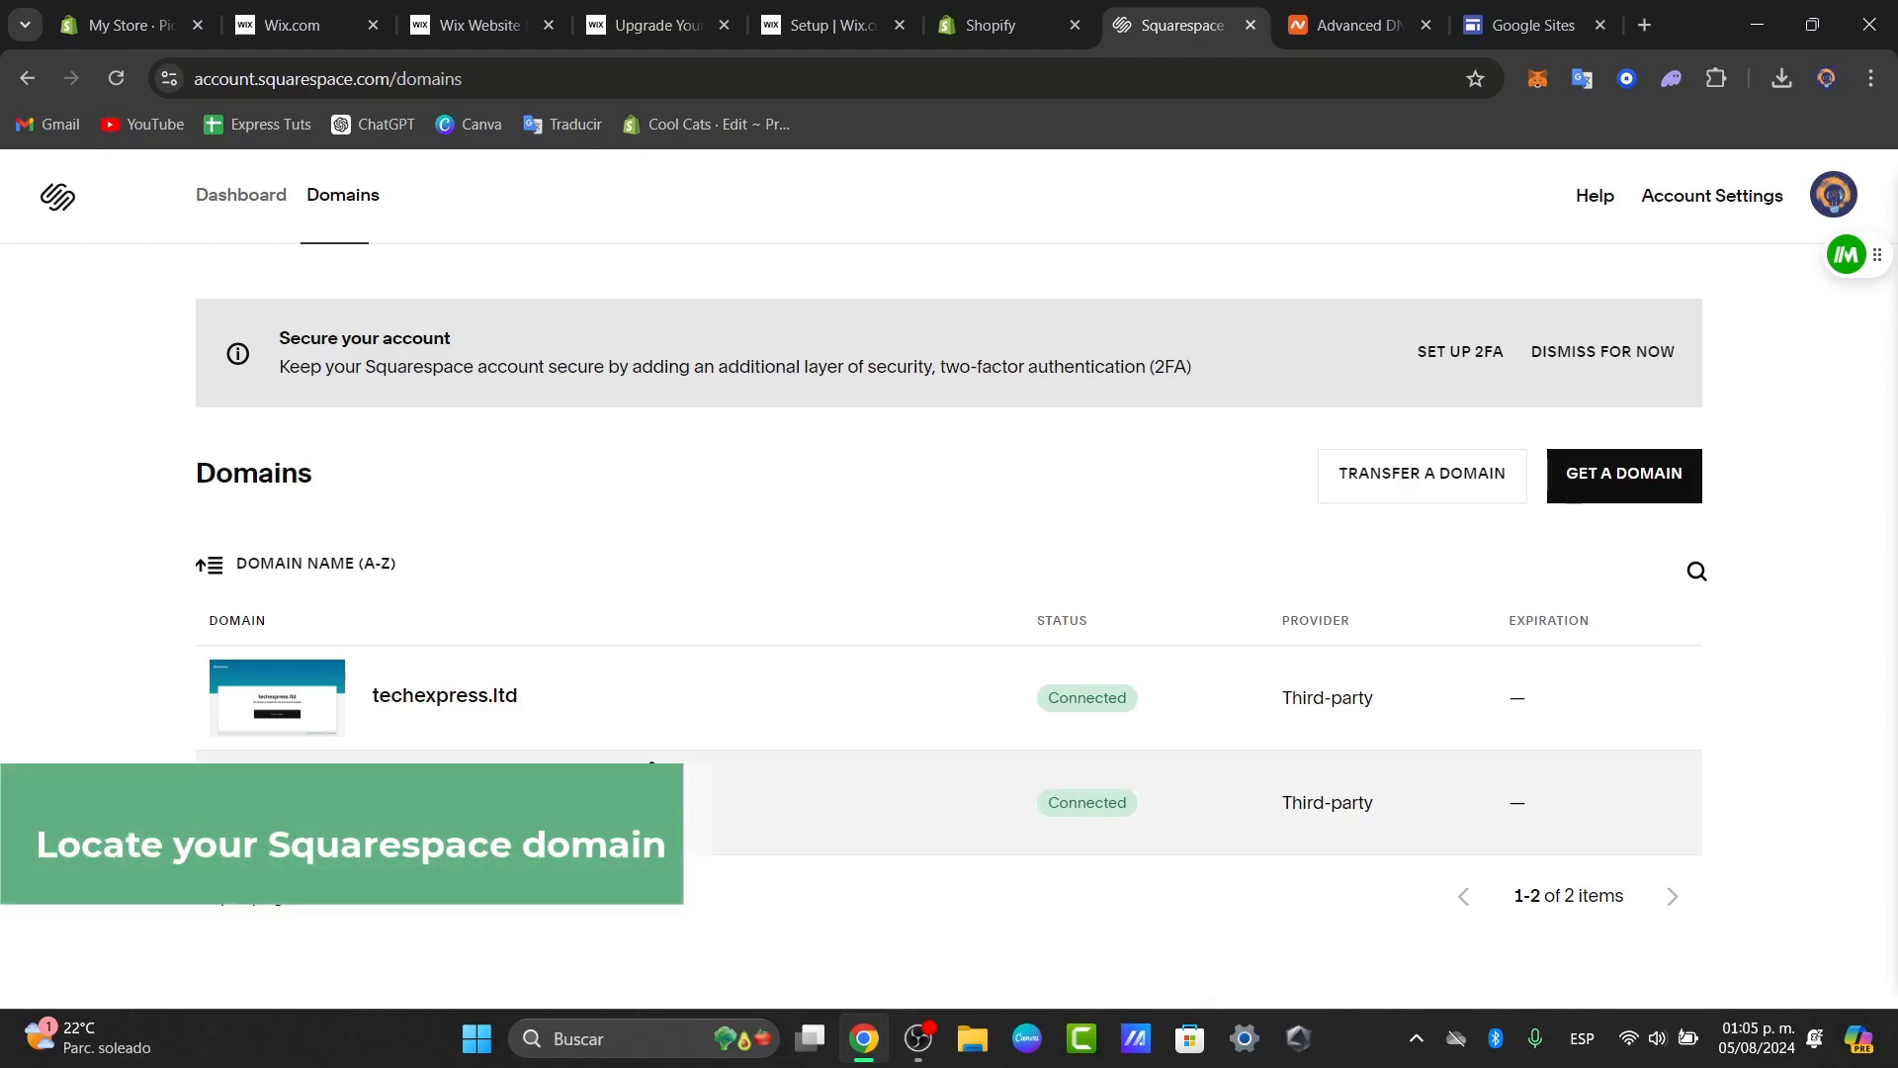
# Open the techexpressvideos.online domain overview in Squarespace and review its DNS error
pyautogui.click(856, 802)
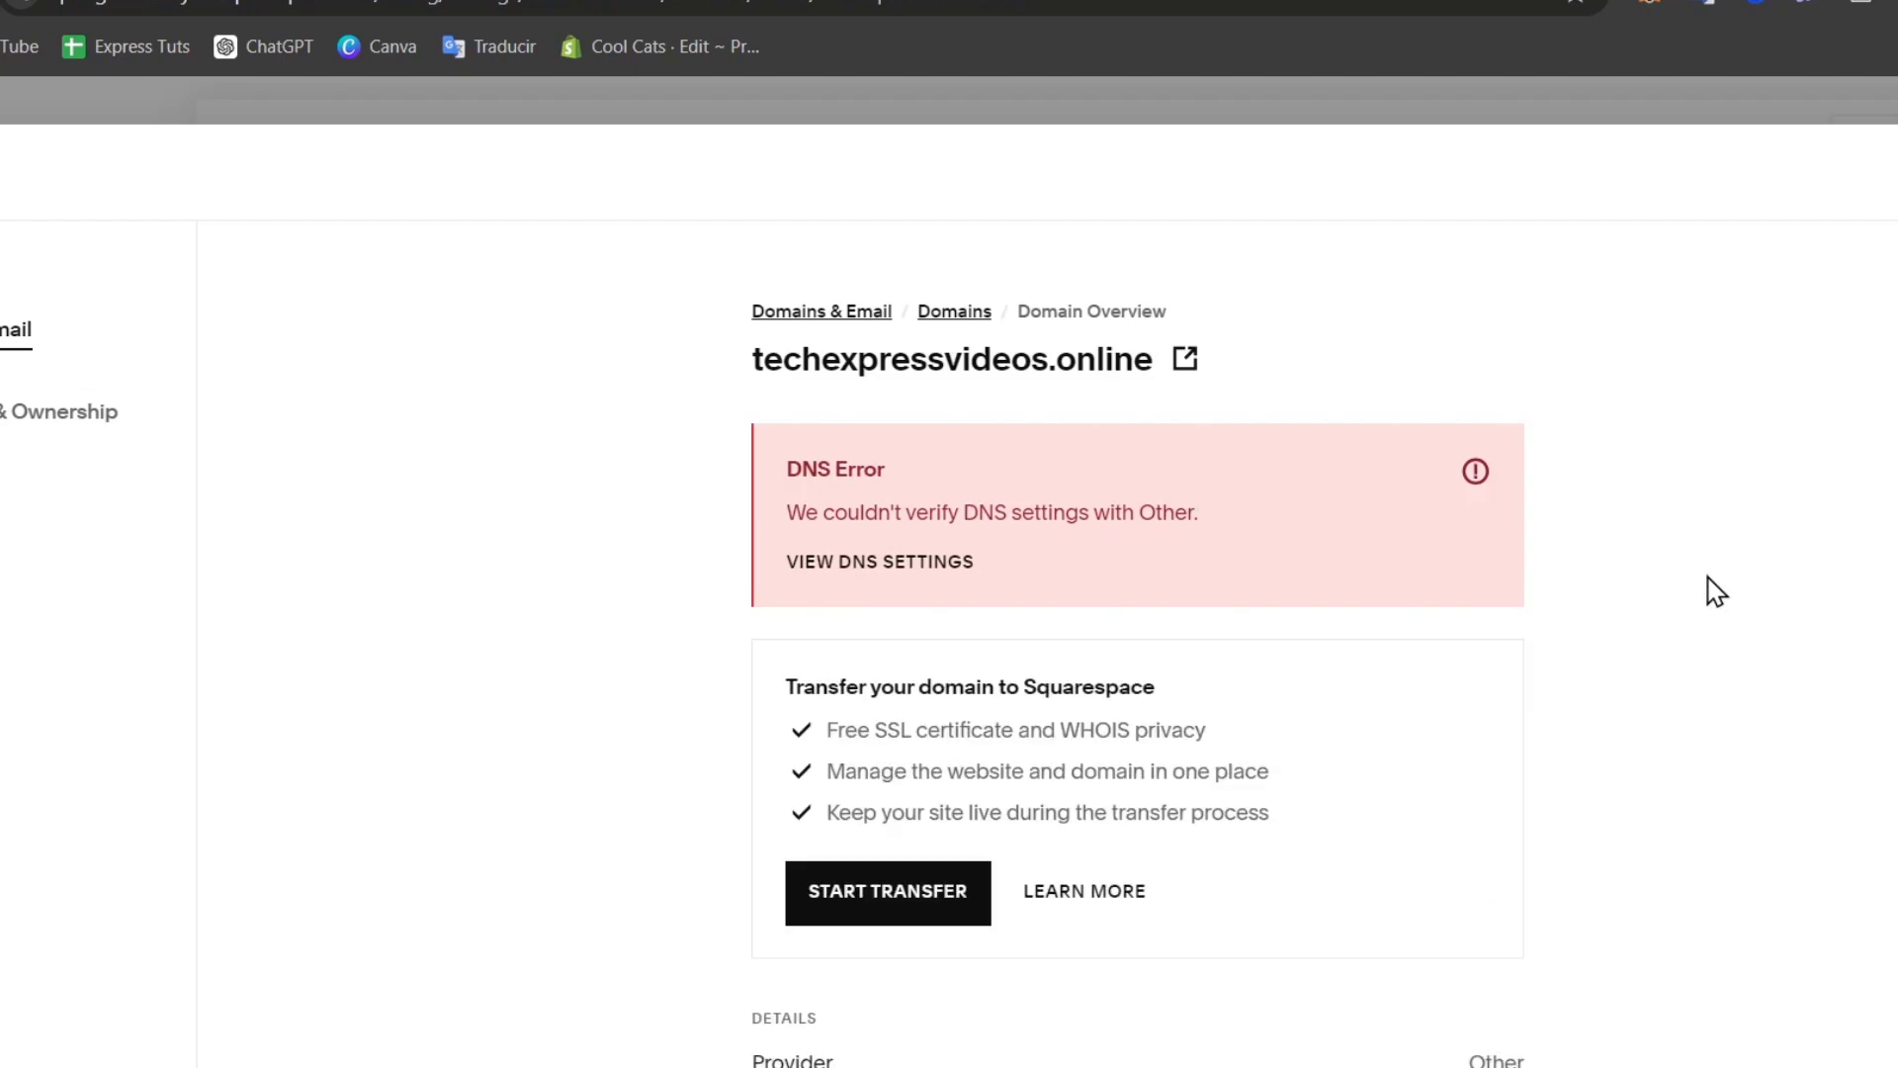
pyautogui.scroll(-5, 1582, 613)
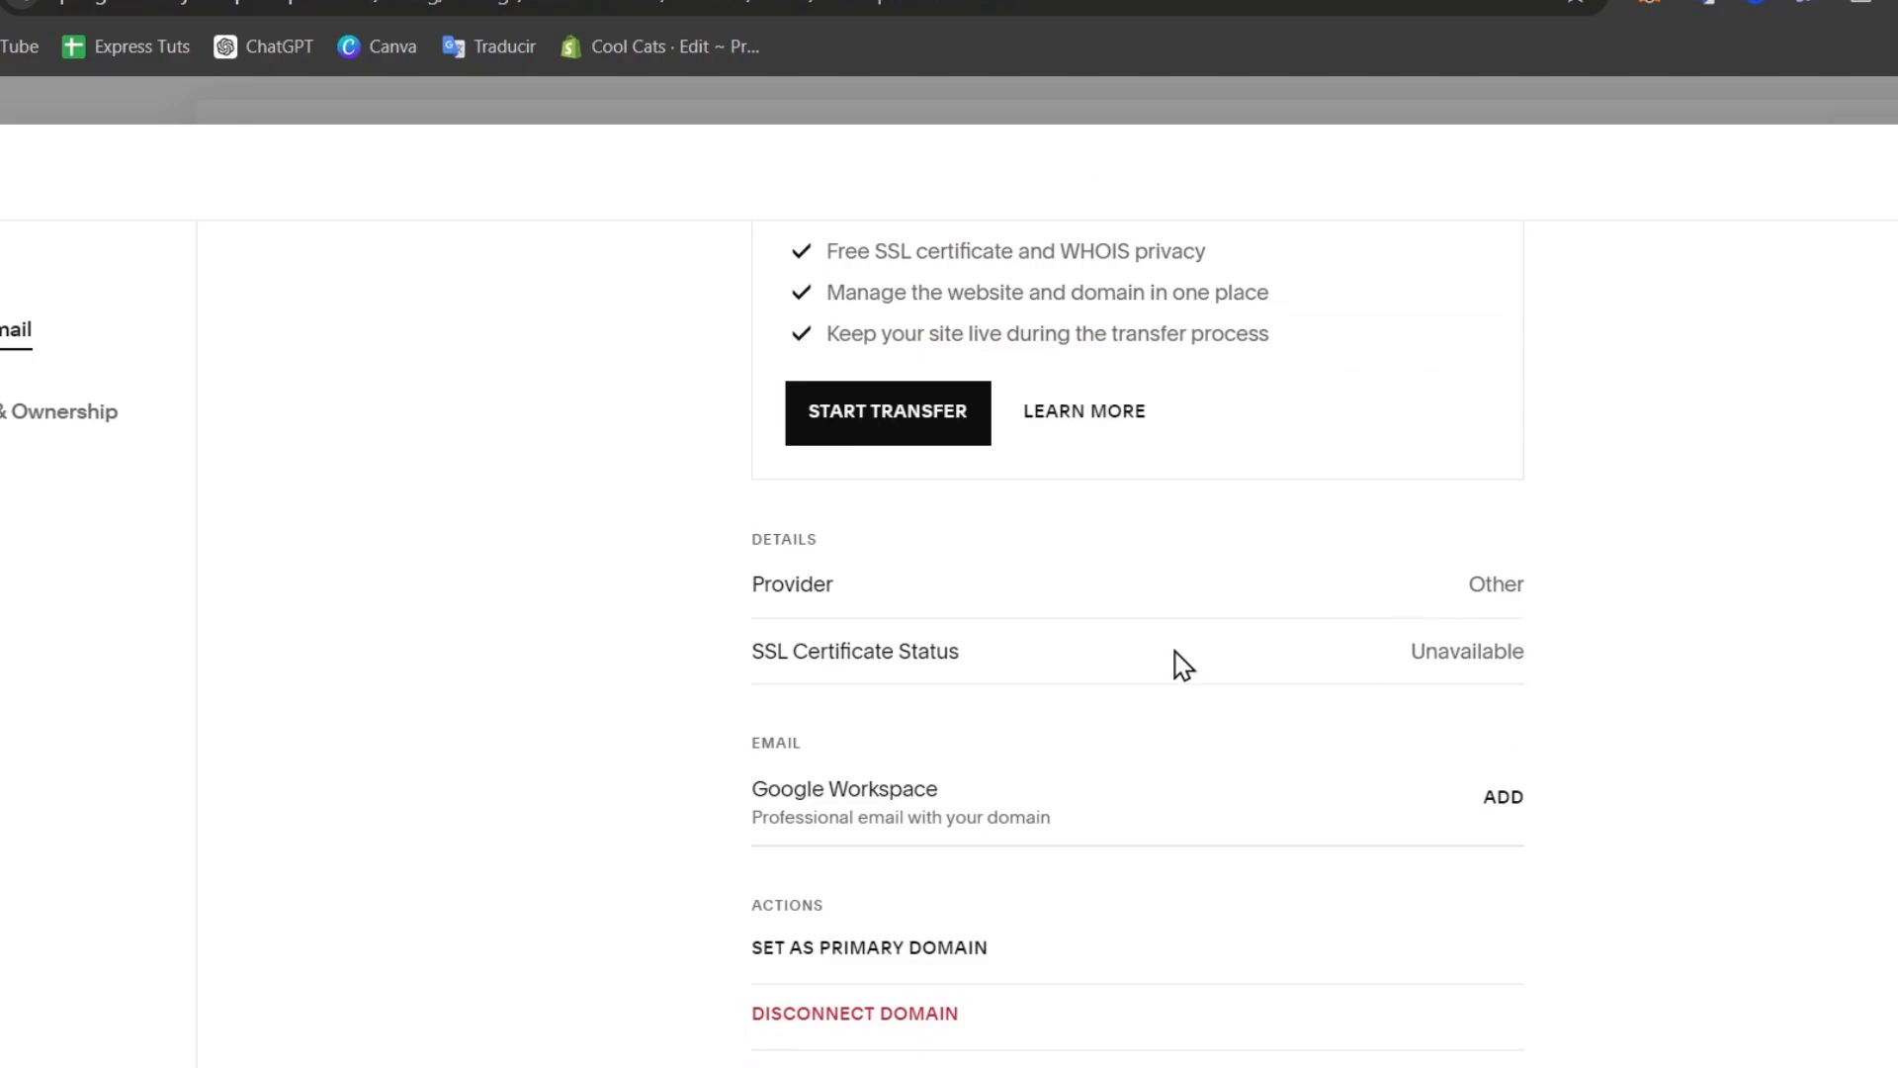
pyautogui.scroll(5, 1177, 666)
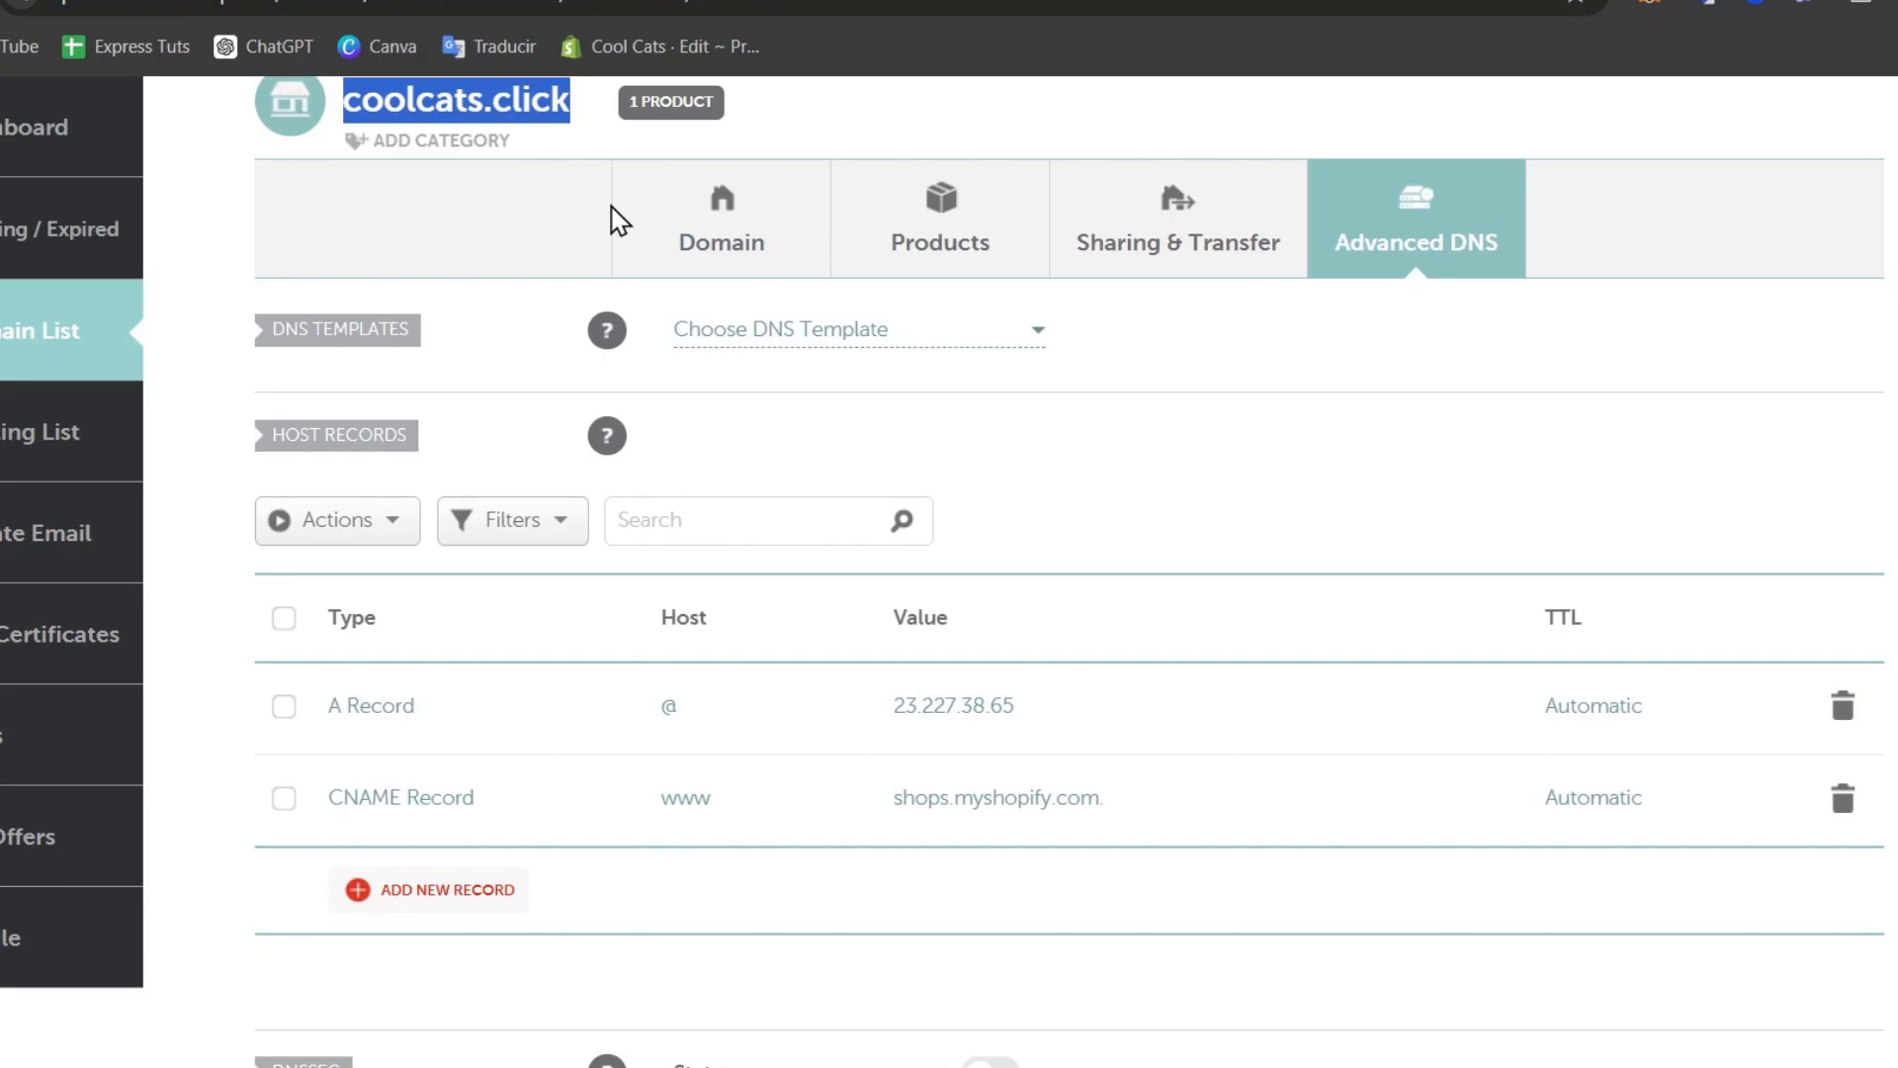
# Scroll through the coolcats.click Advanced DNS host records in Namecheap
pyautogui.scroll(3, 746, 284)
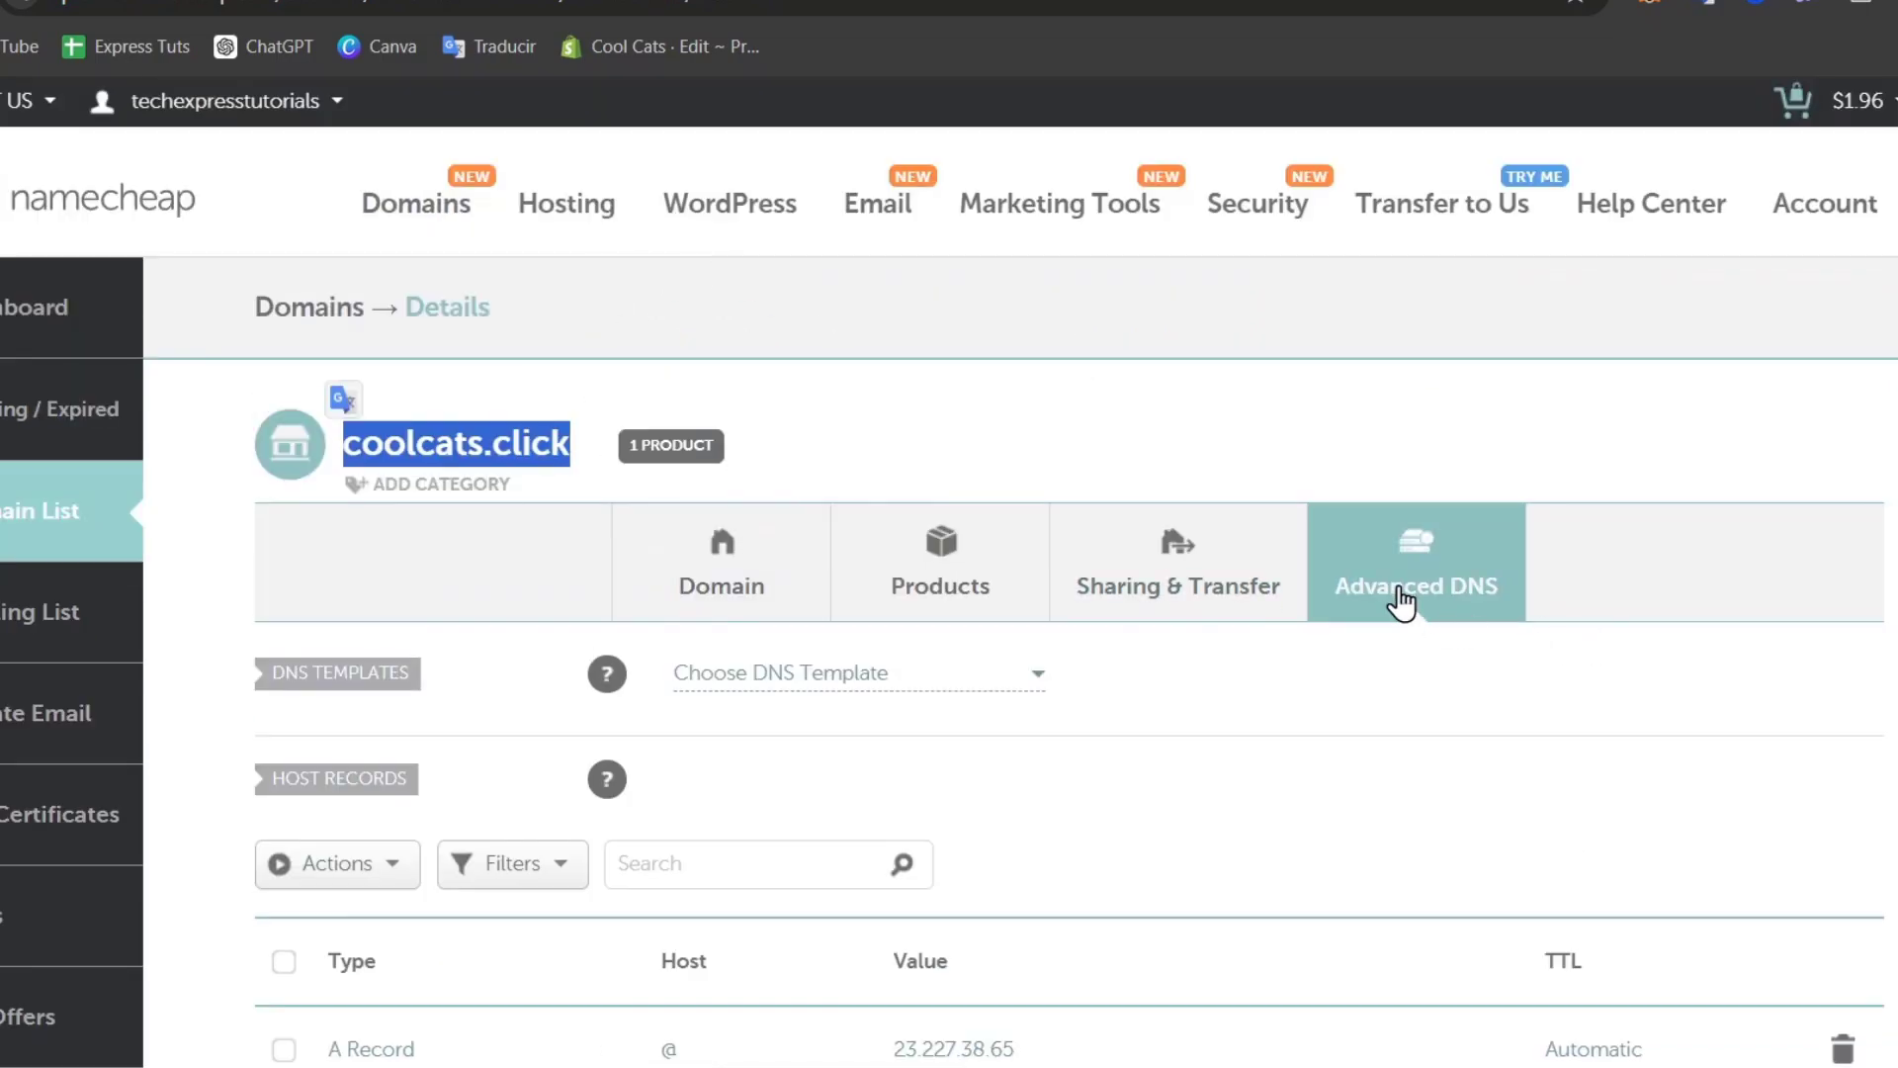
pyautogui.scroll(-3, 1411, 636)
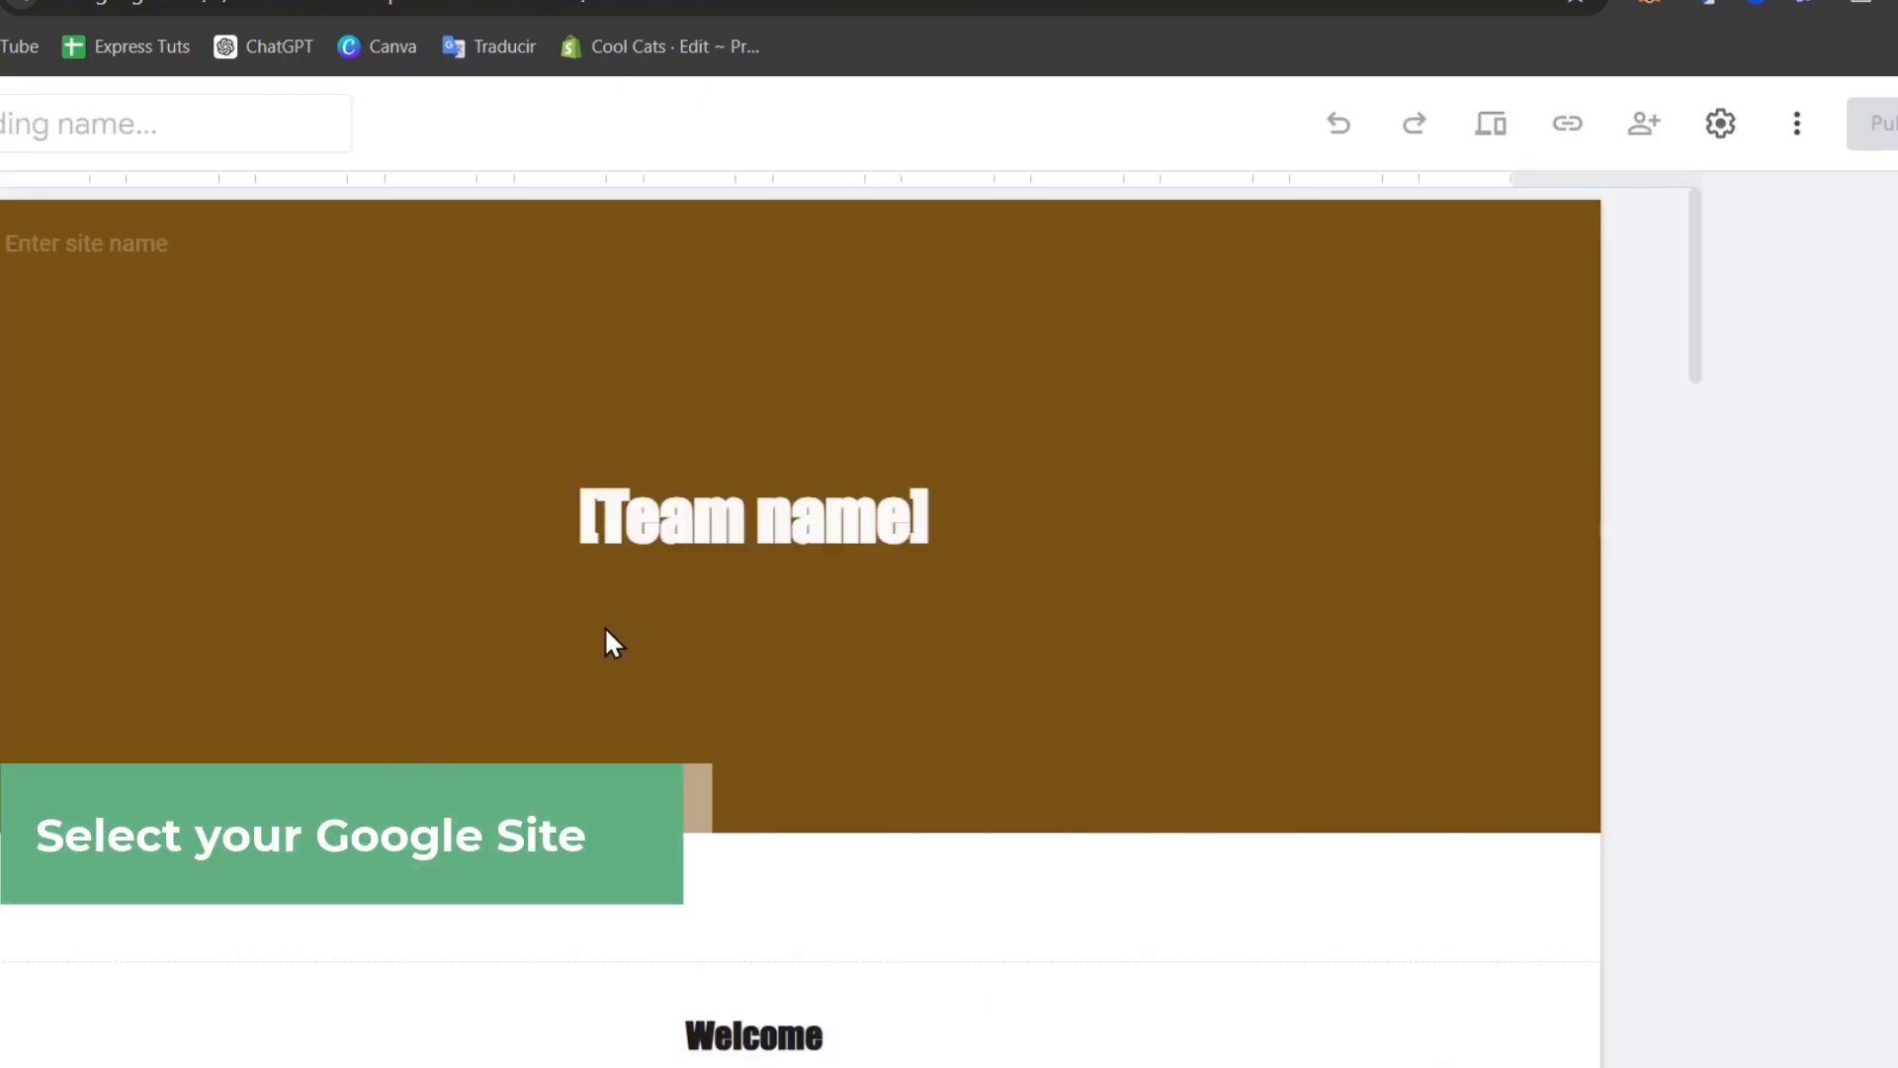
# Look over the Team site in the editor and open its Settings
pyautogui.scroll(-10, 1192, 503)
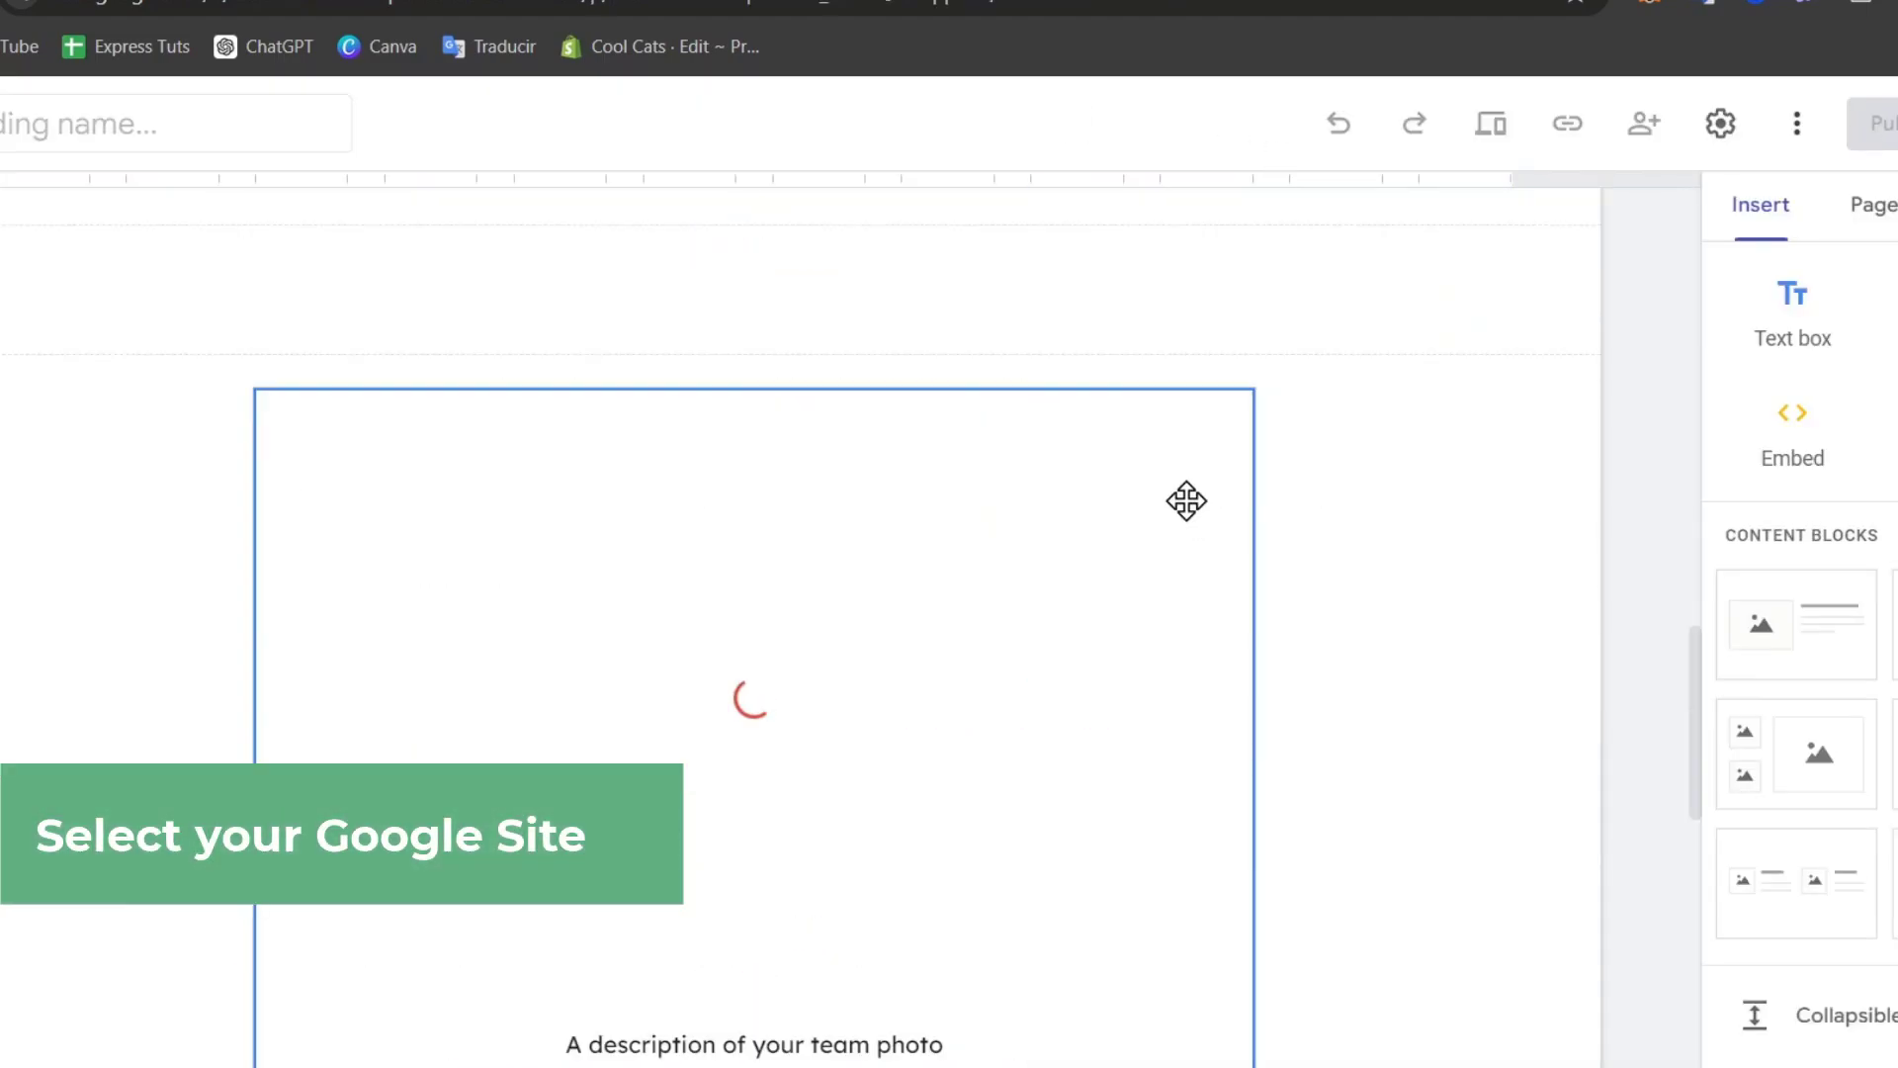
pyautogui.scroll(5, 1192, 509)
pyautogui.scroll(3, 1205, 524)
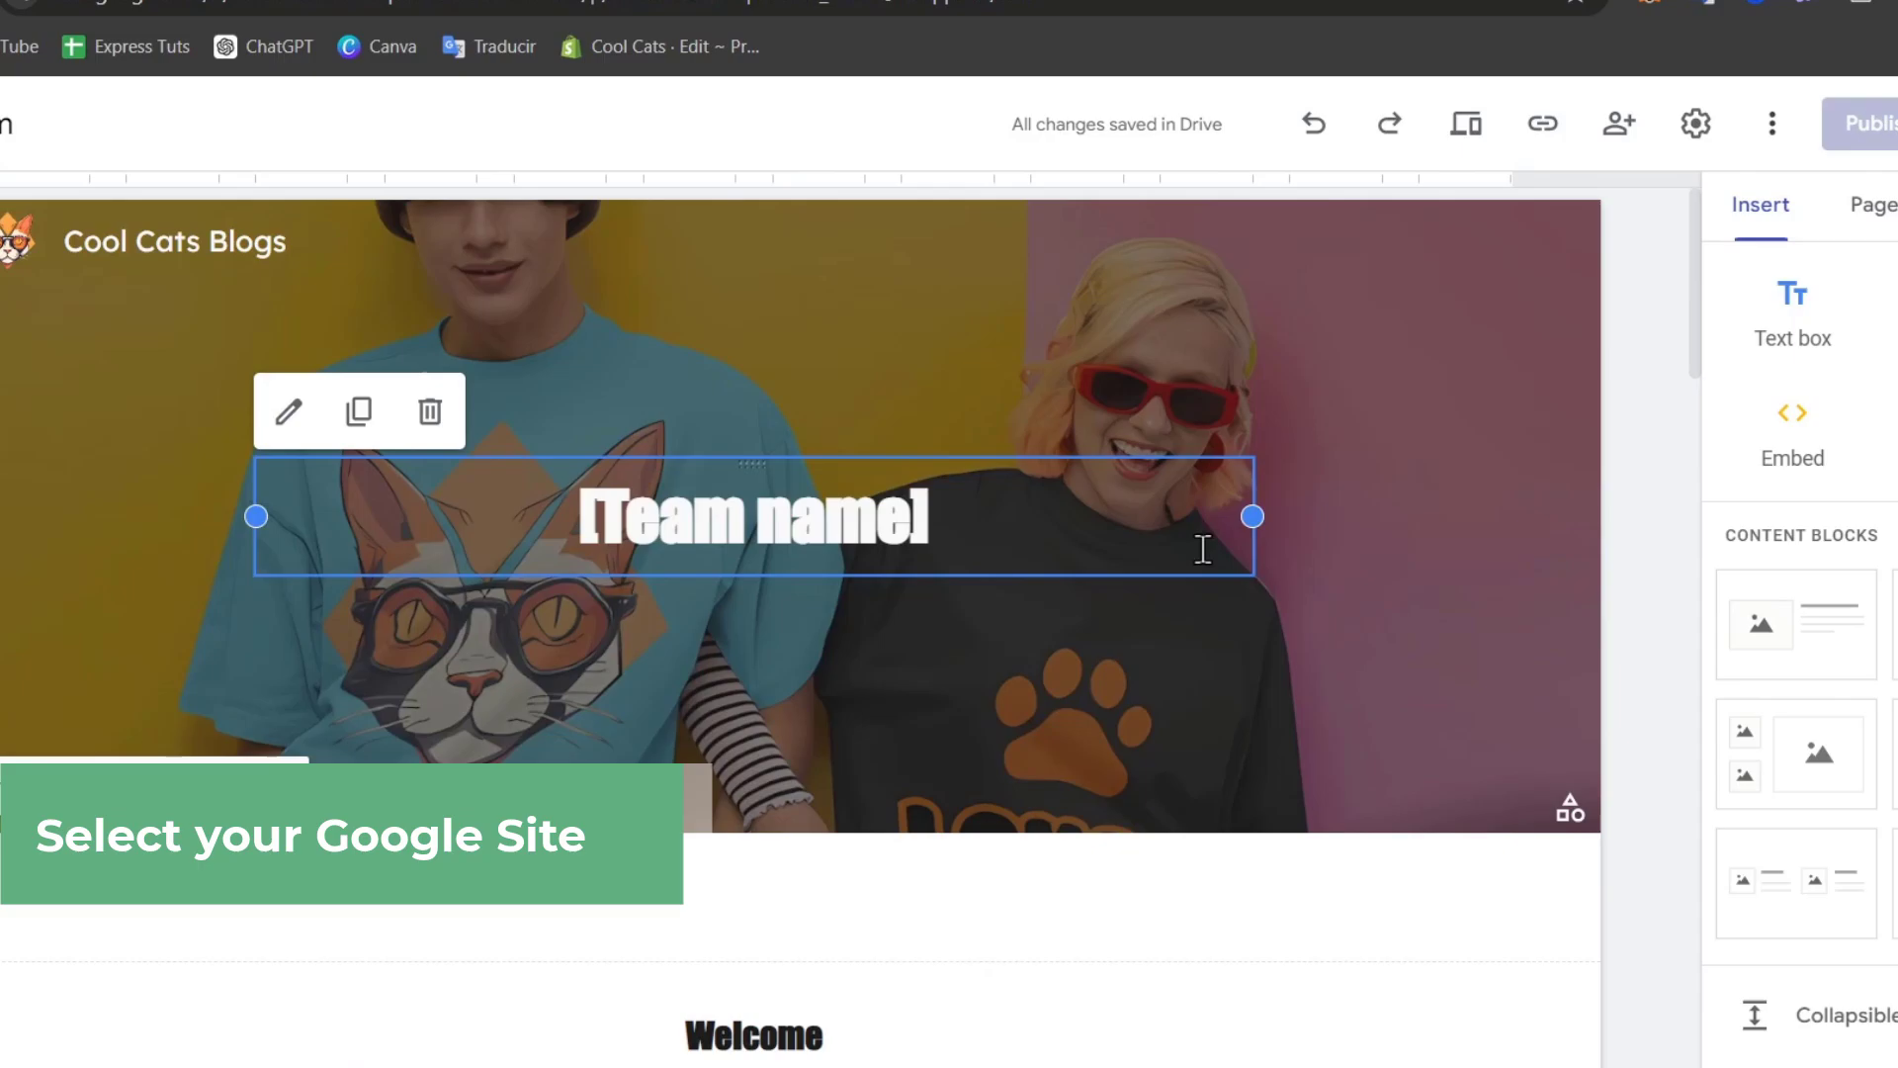
pyautogui.scroll(-10, 1196, 549)
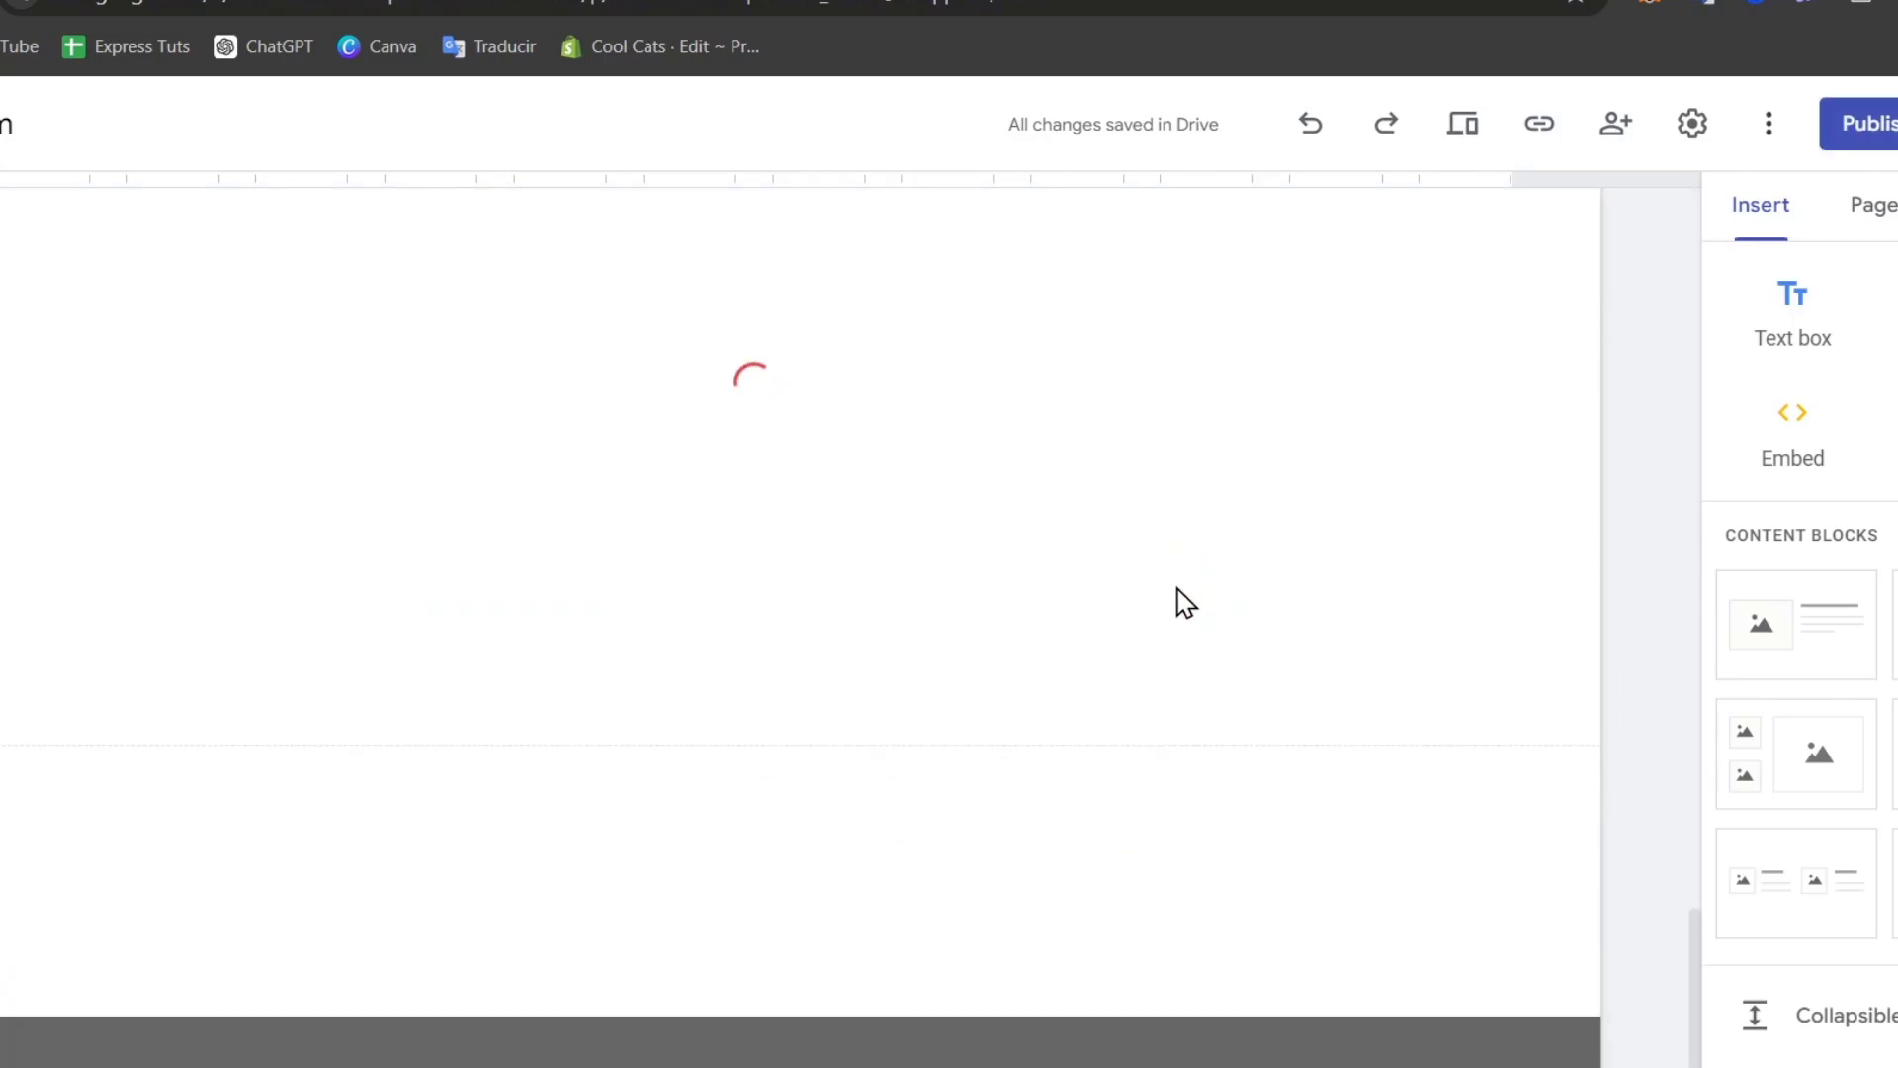
pyautogui.scroll(5, 1182, 603)
pyautogui.scroll(-5, 1172, 608)
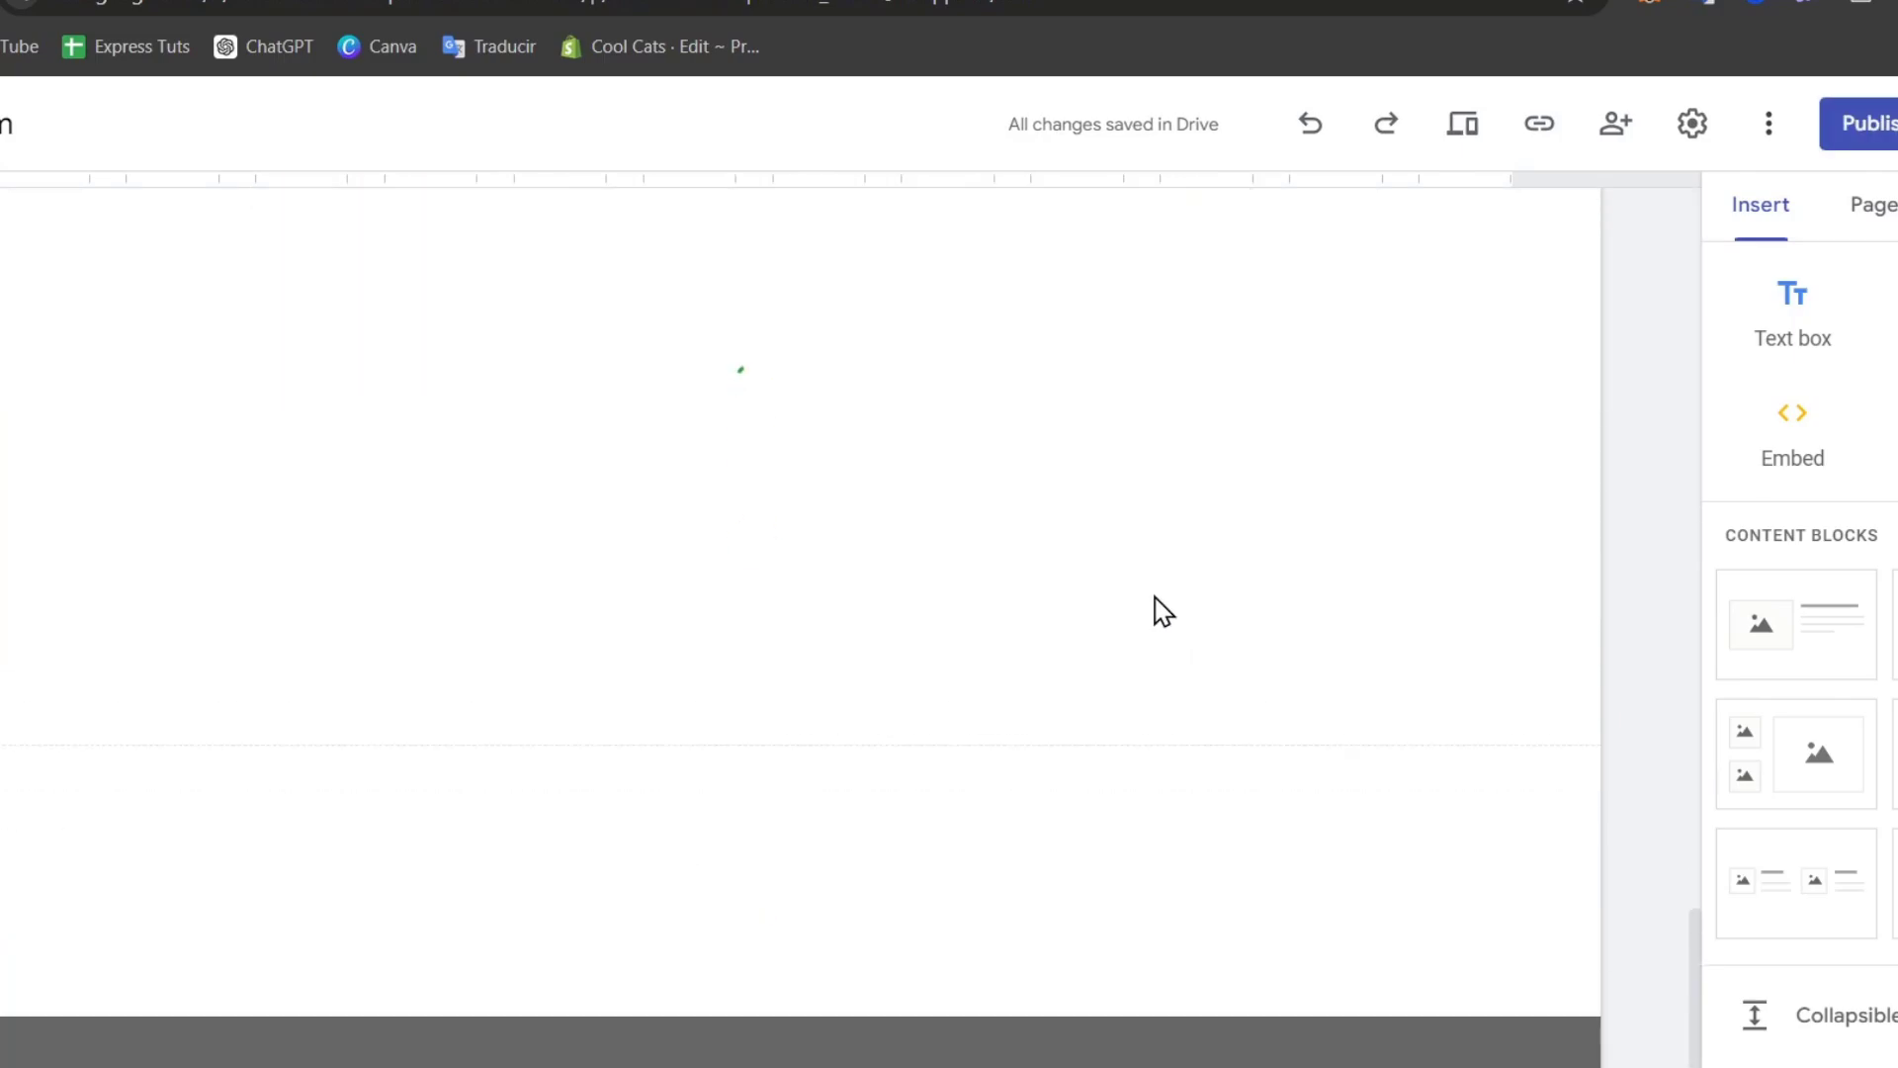
pyautogui.scroll(3, 1653, 534)
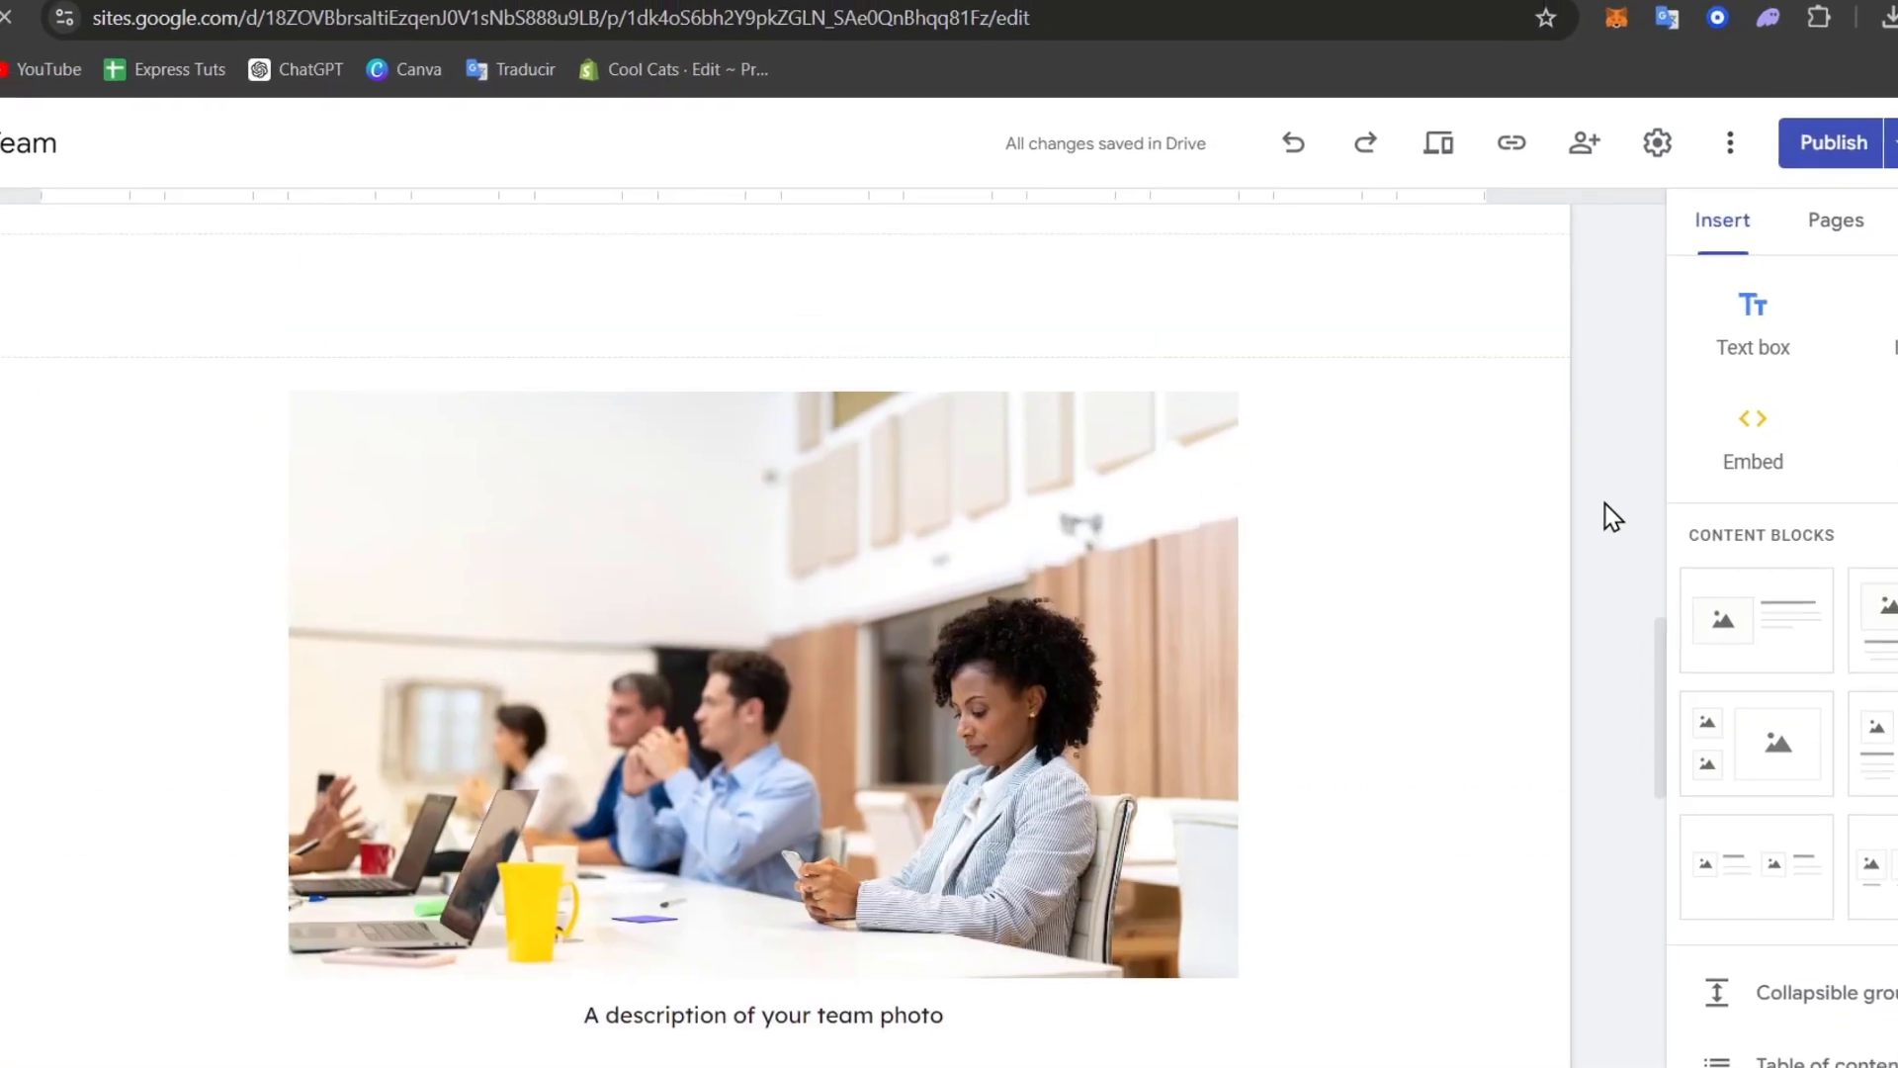
pyautogui.scroll(3, 1613, 516)
pyautogui.click(1657, 142)
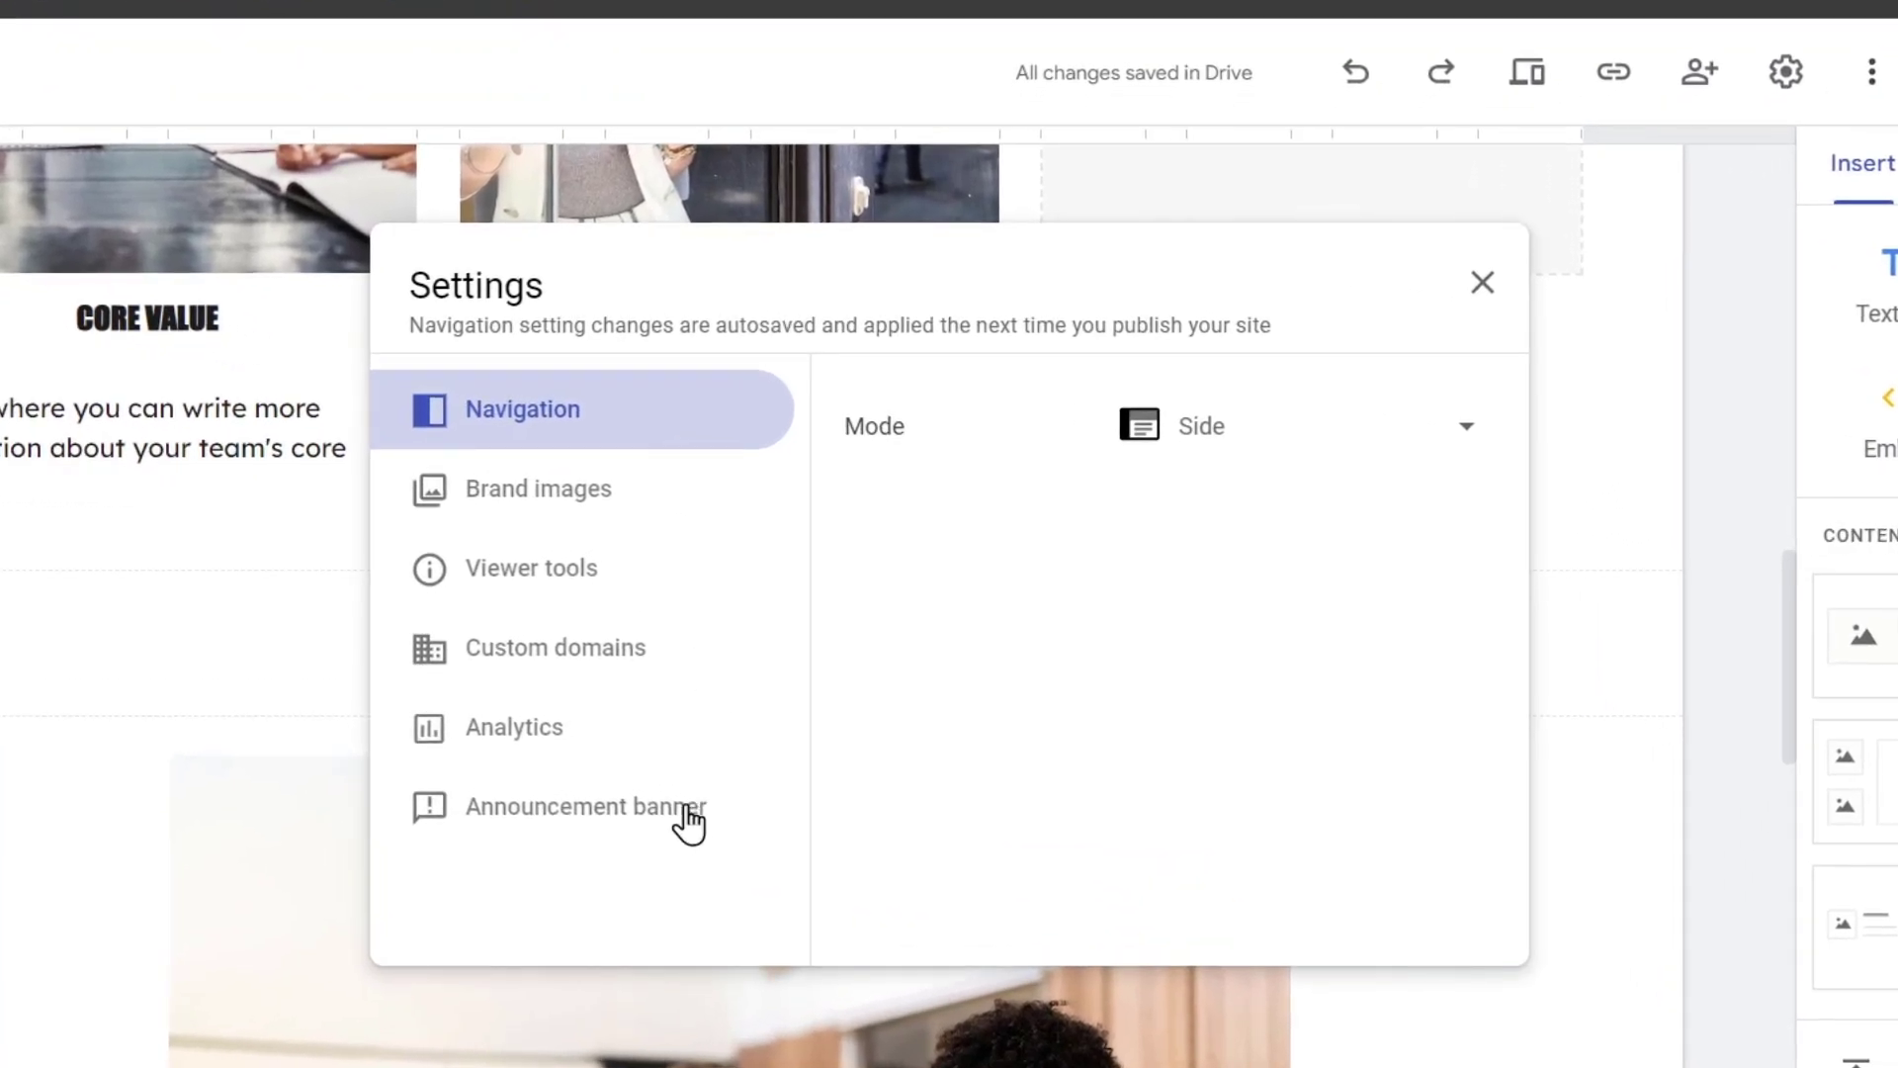
pyautogui.click(574, 664)
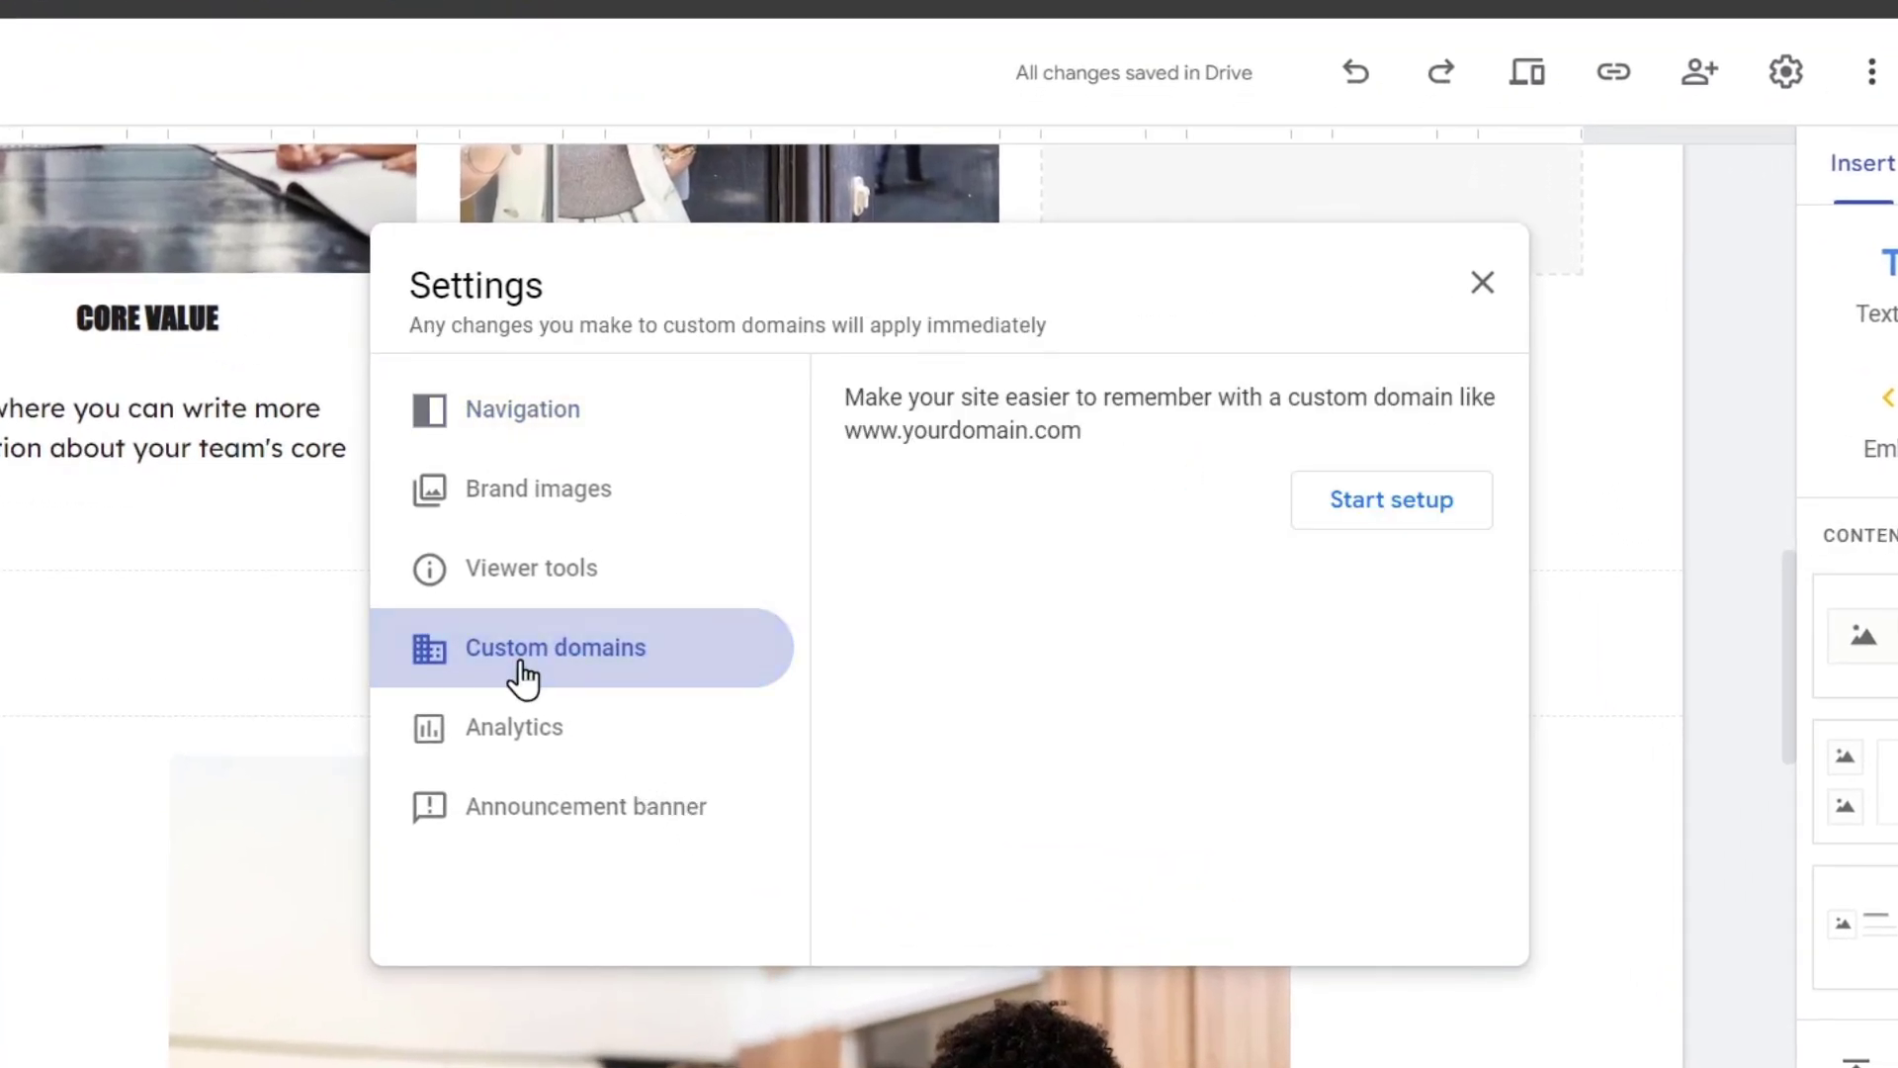
pyautogui.click(1418, 532)
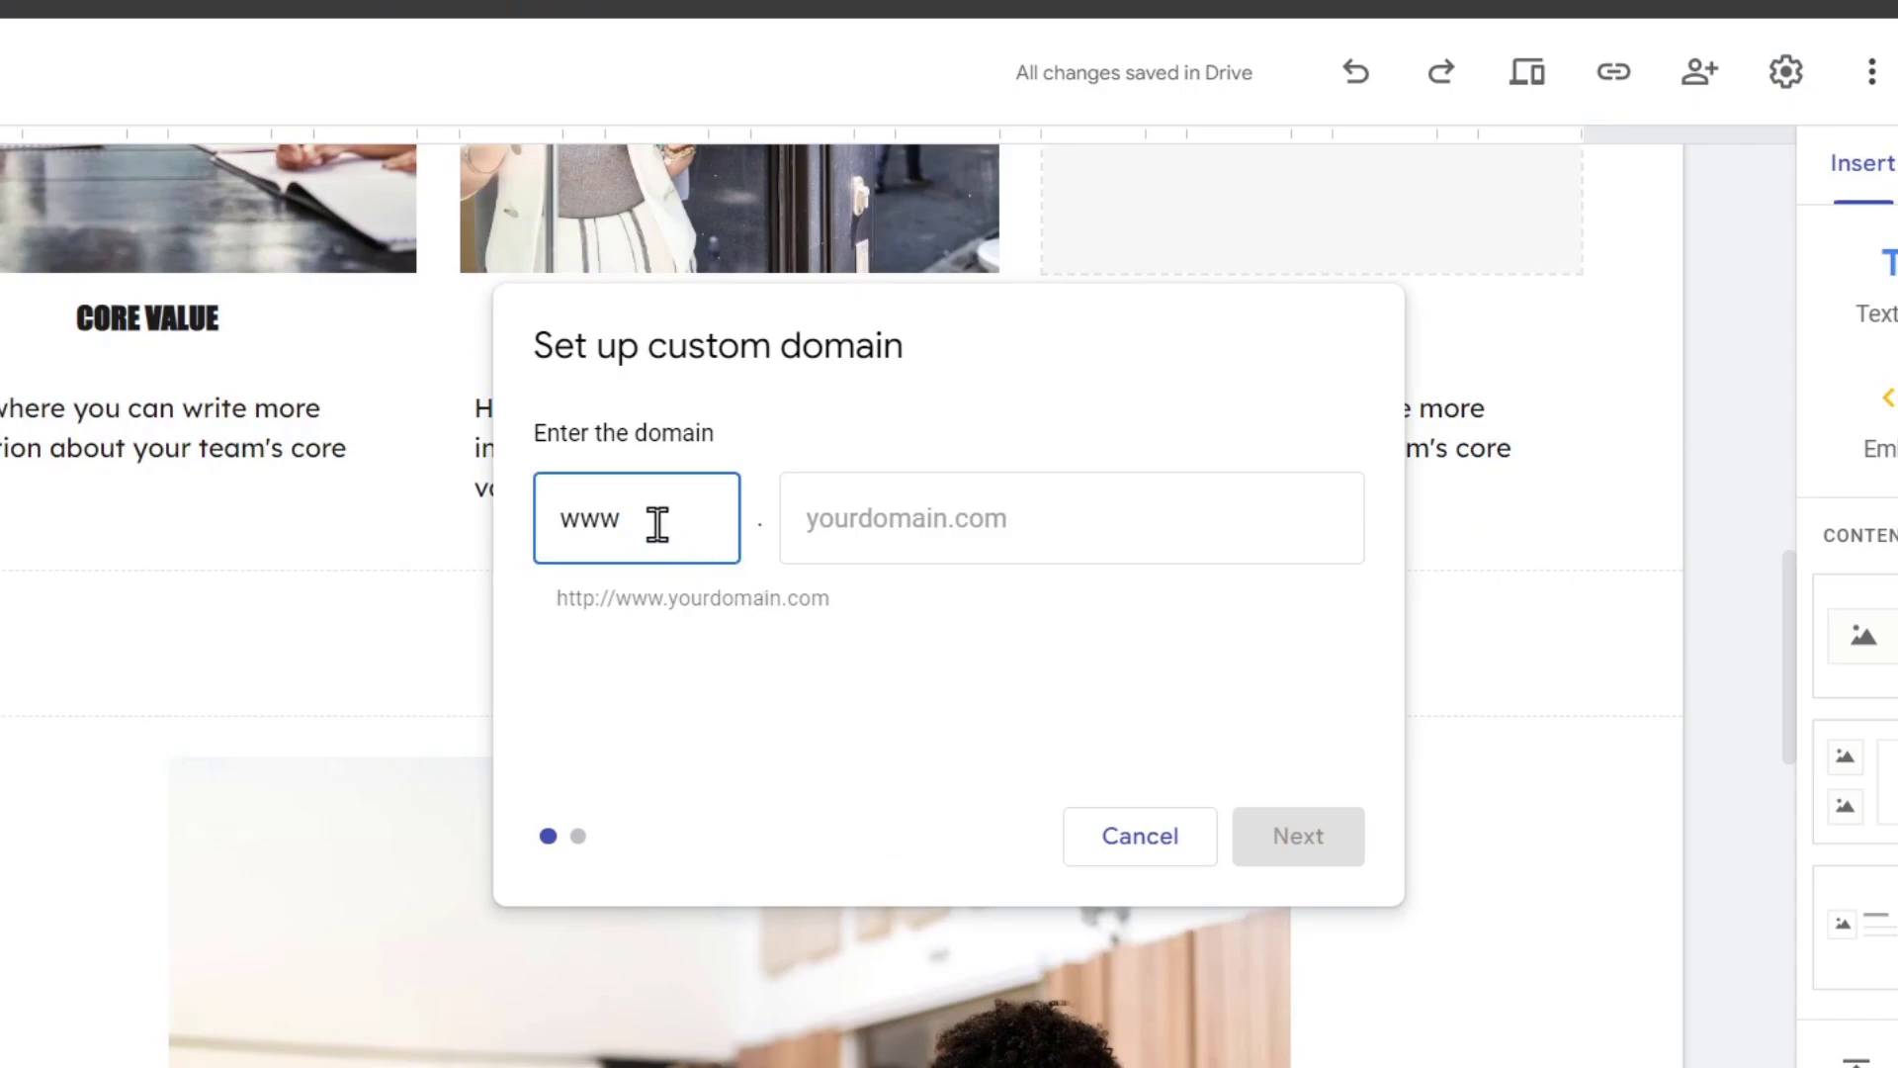
pyautogui.click(893, 518)
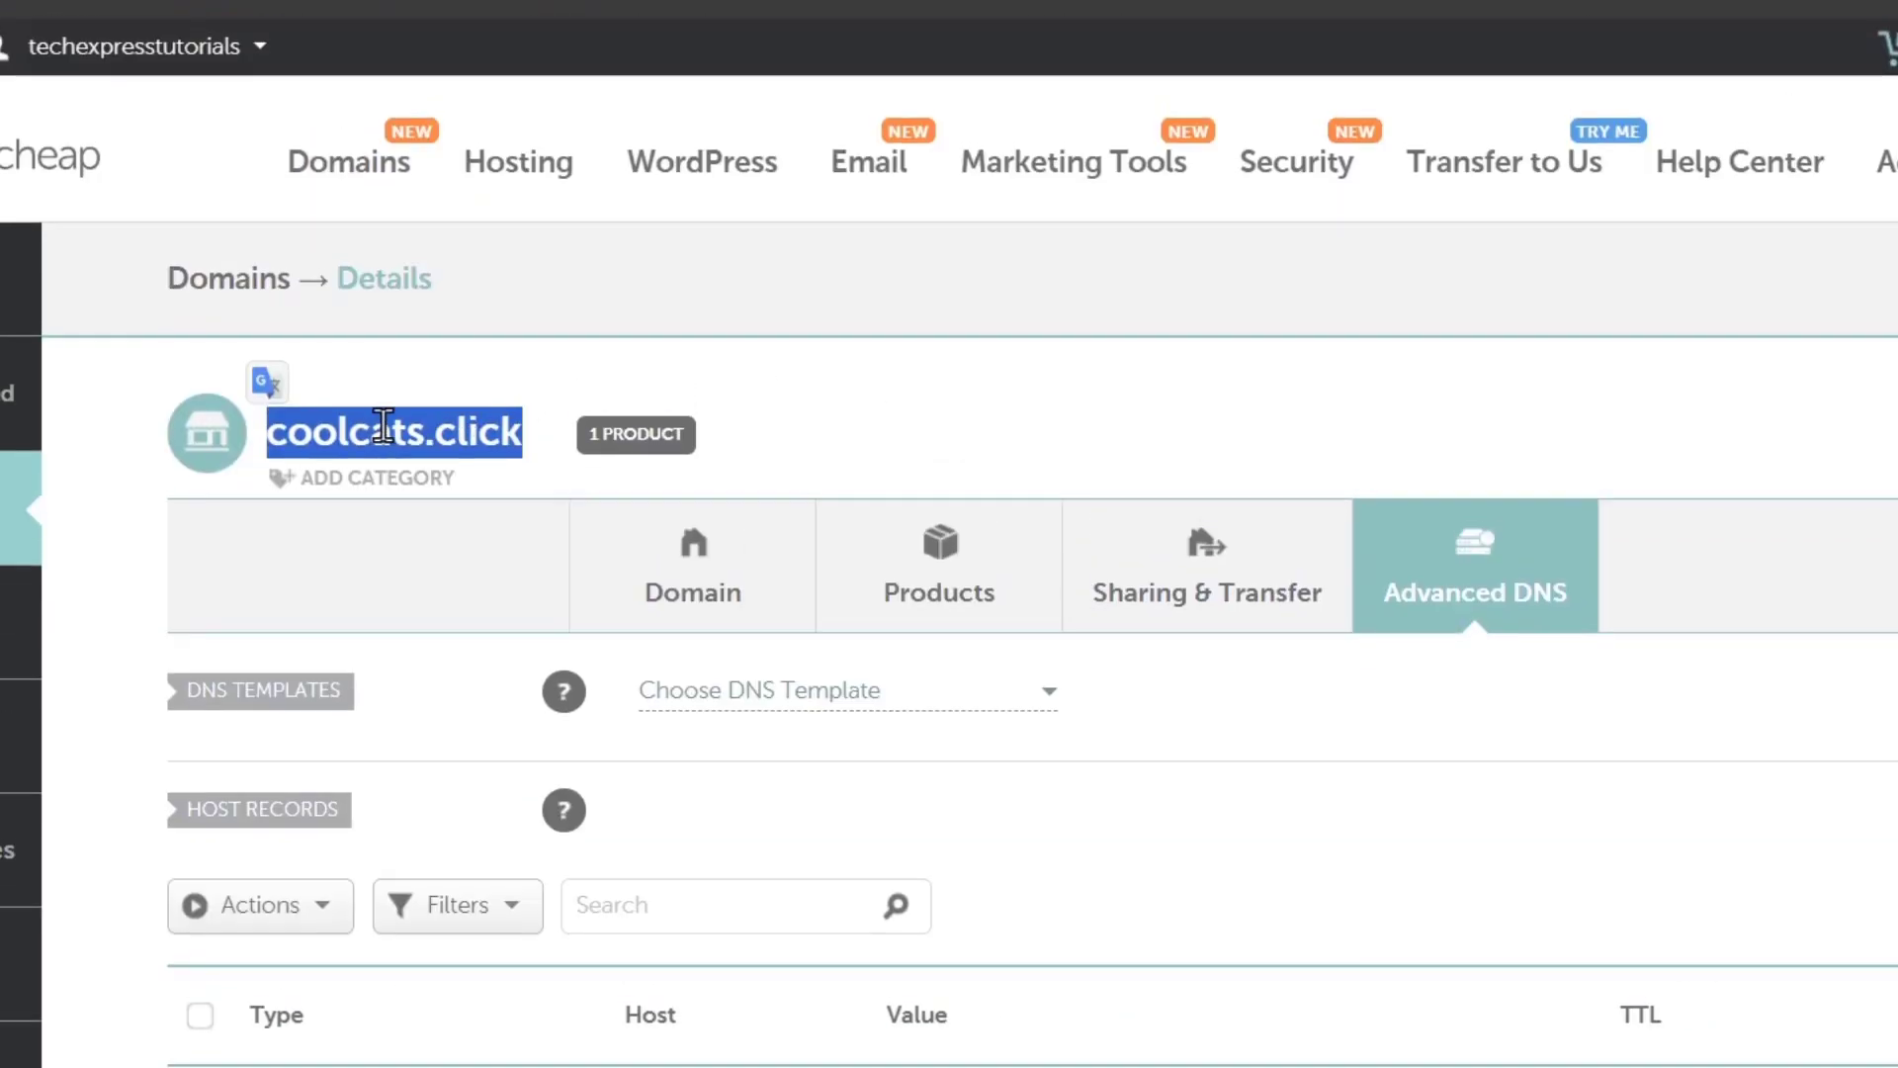
pyautogui.click(638, 376)
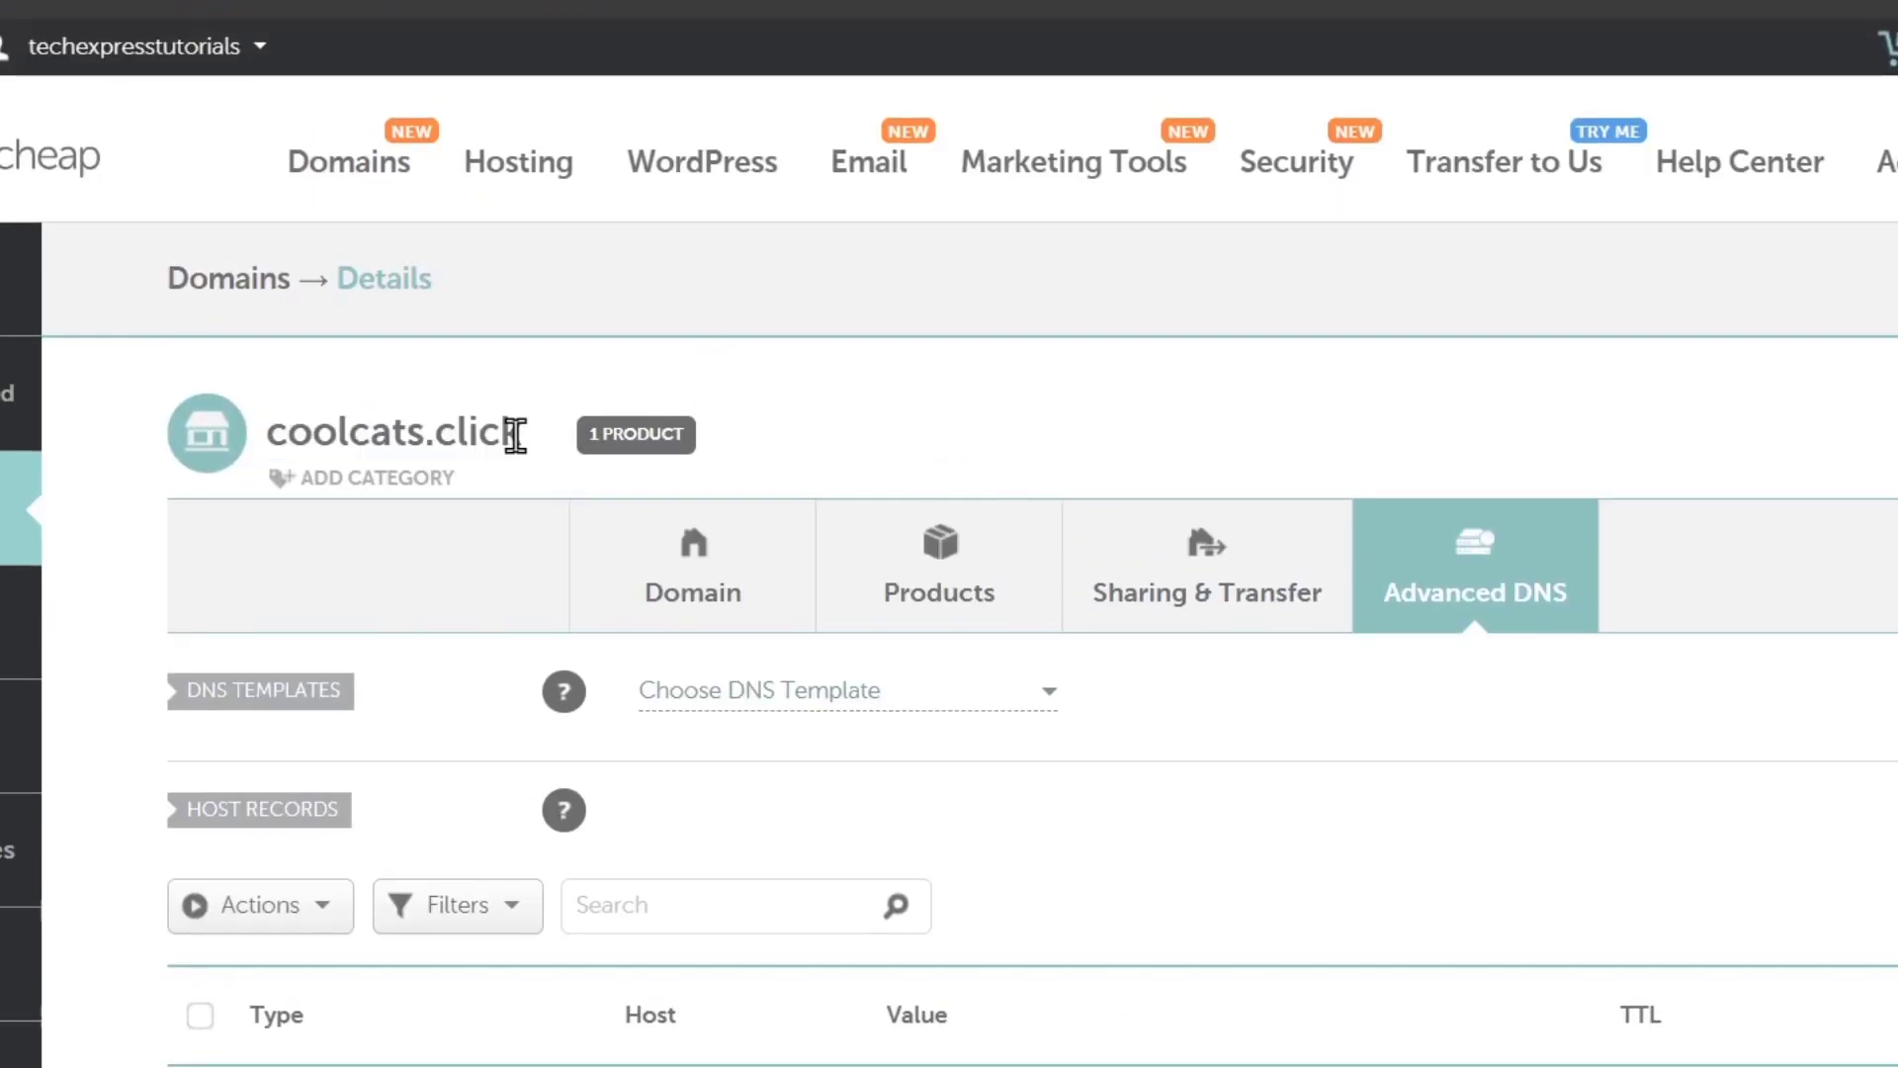
pyautogui.moveTo(524, 432); pyautogui.dragTo(267, 435)
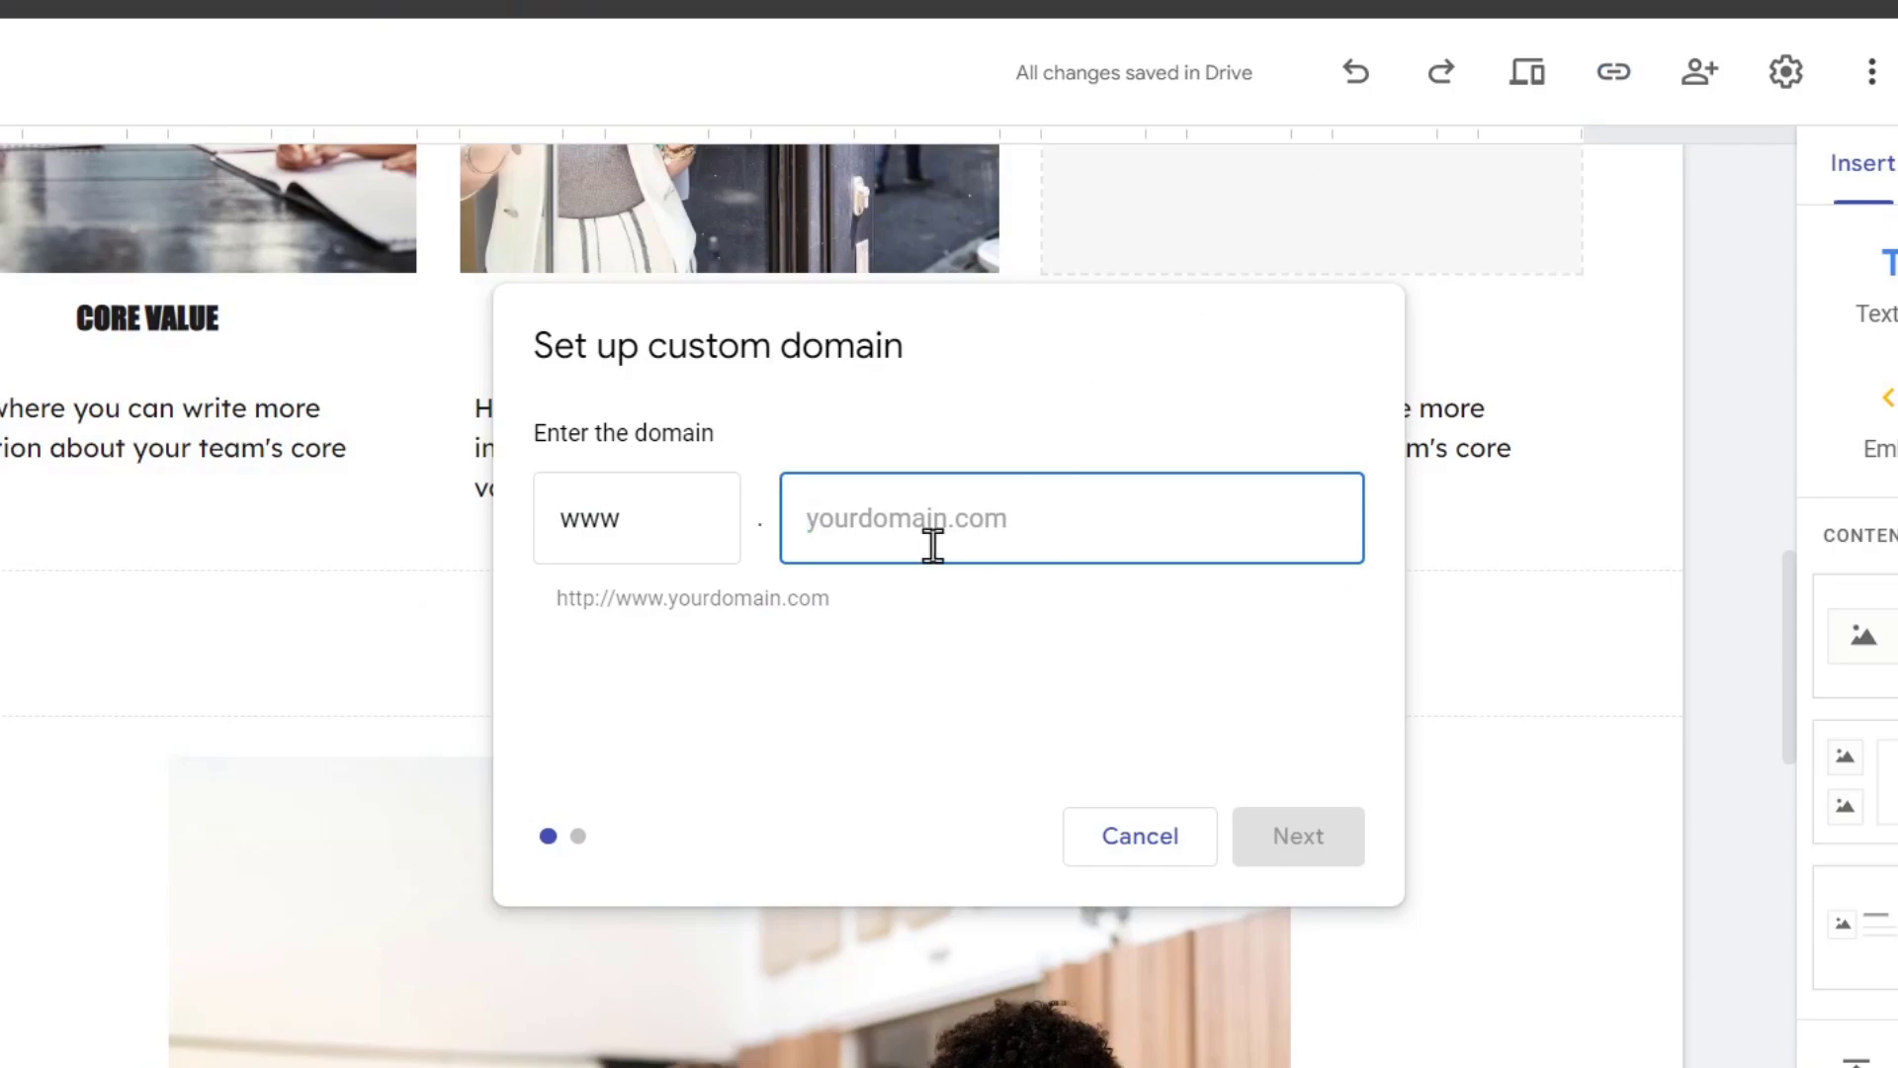
pyautogui.write('coolcats.click')
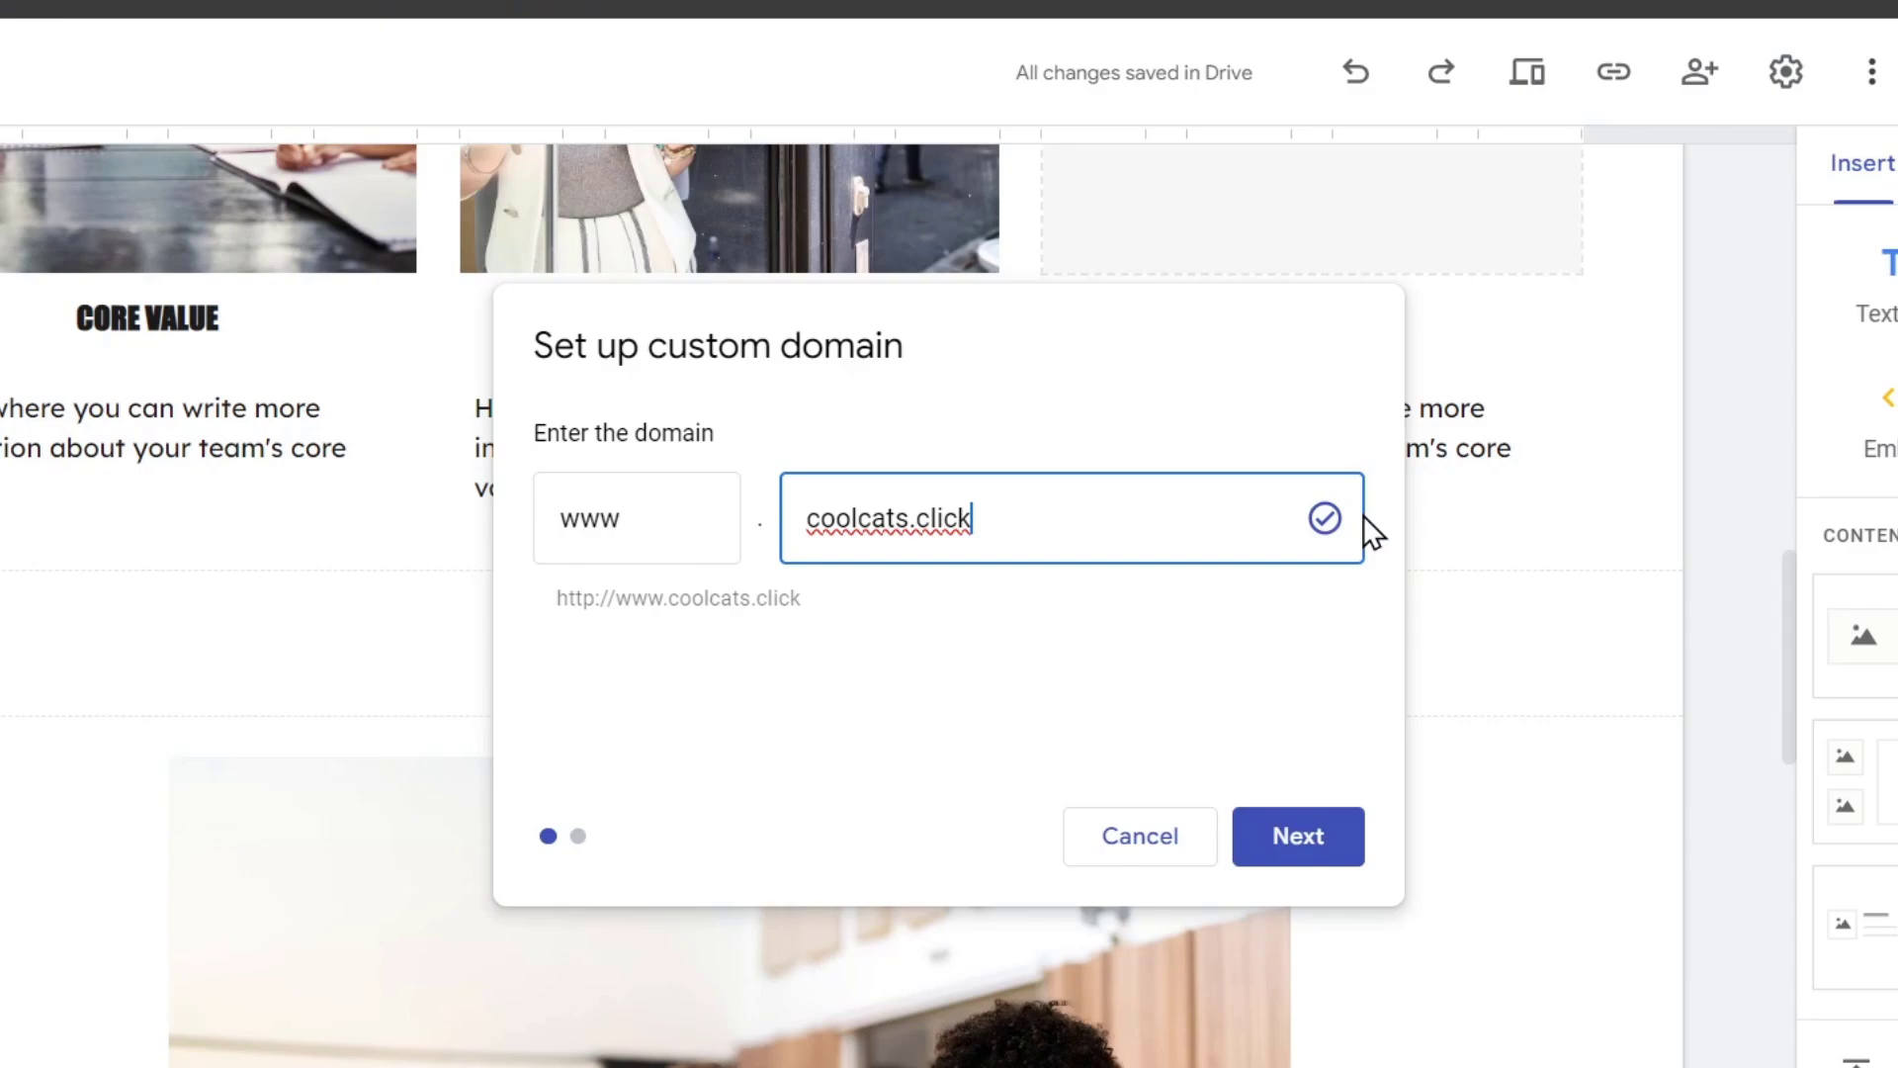
pyautogui.click(1338, 846)
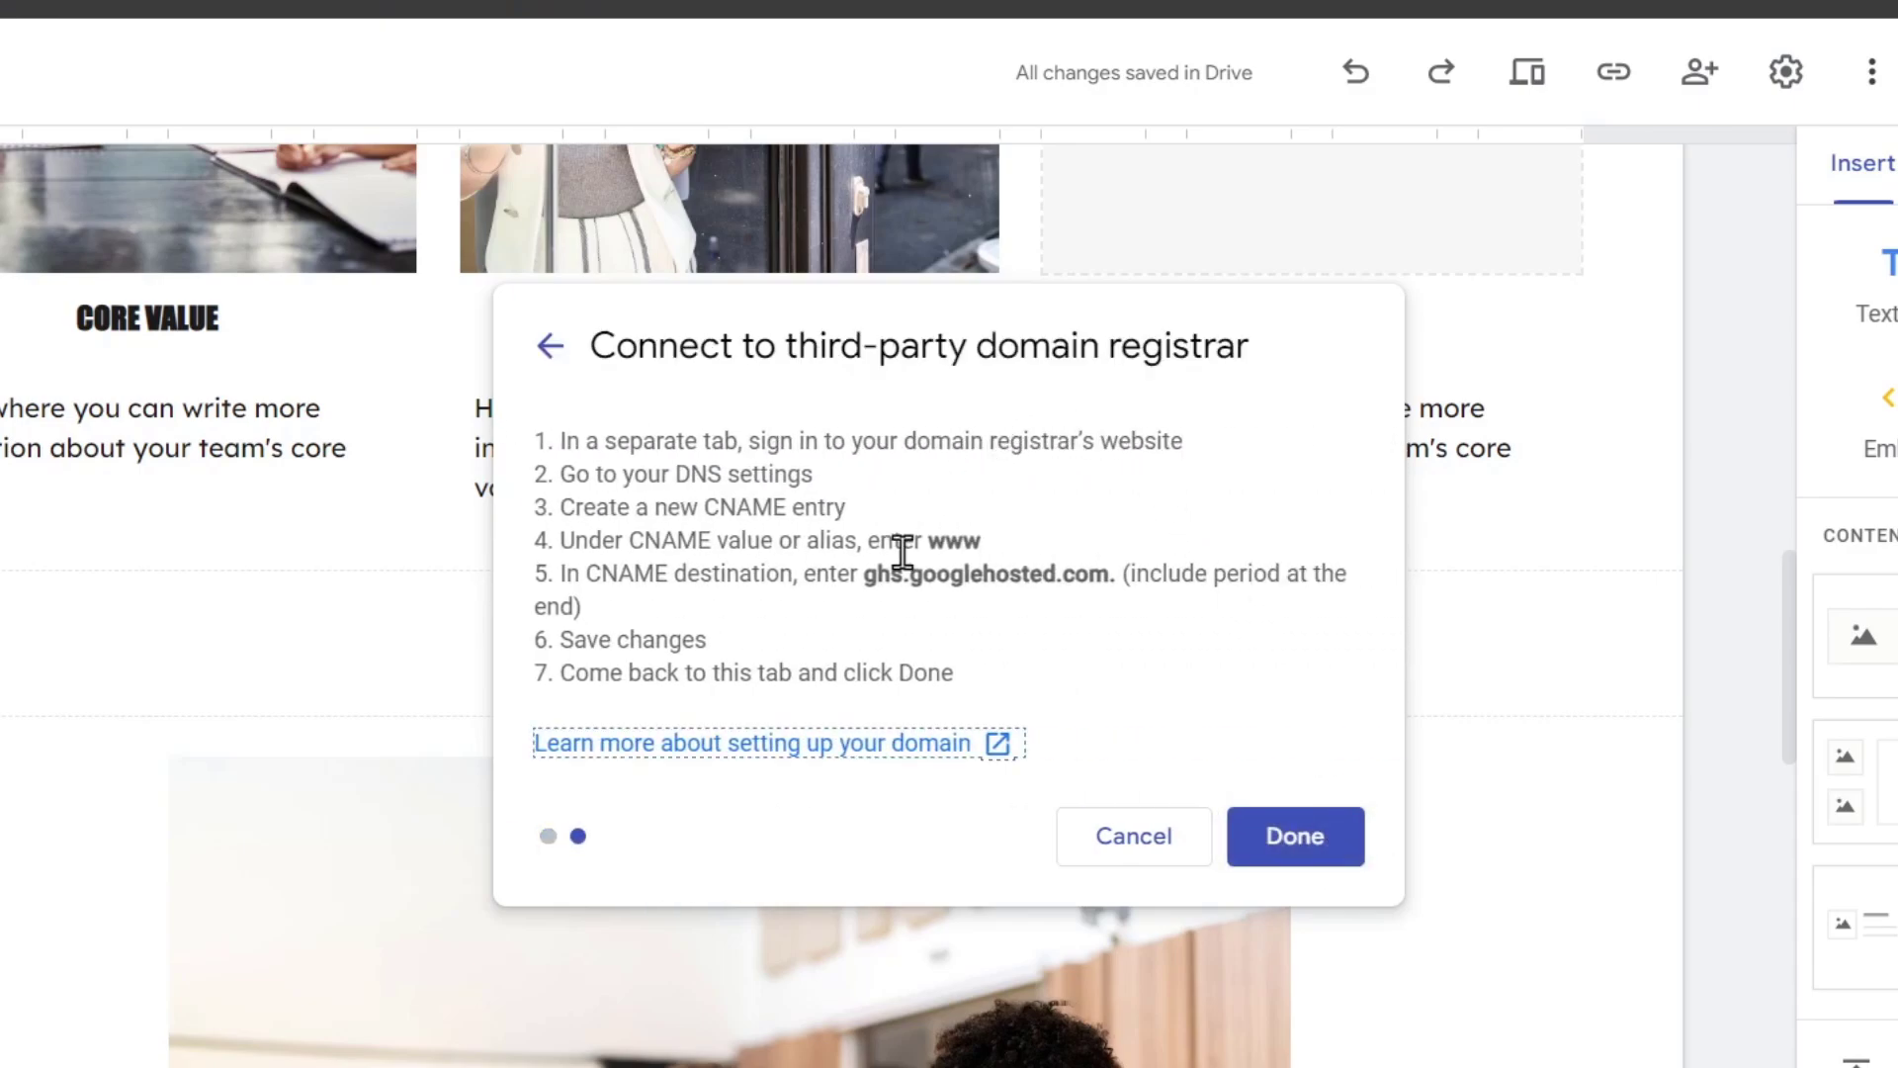
# Highlight the registrar steps for a www CNAME pointing to ghs.googlehosted.com
pyautogui.moveTo(705, 509); pyautogui.dragTo(839, 515)
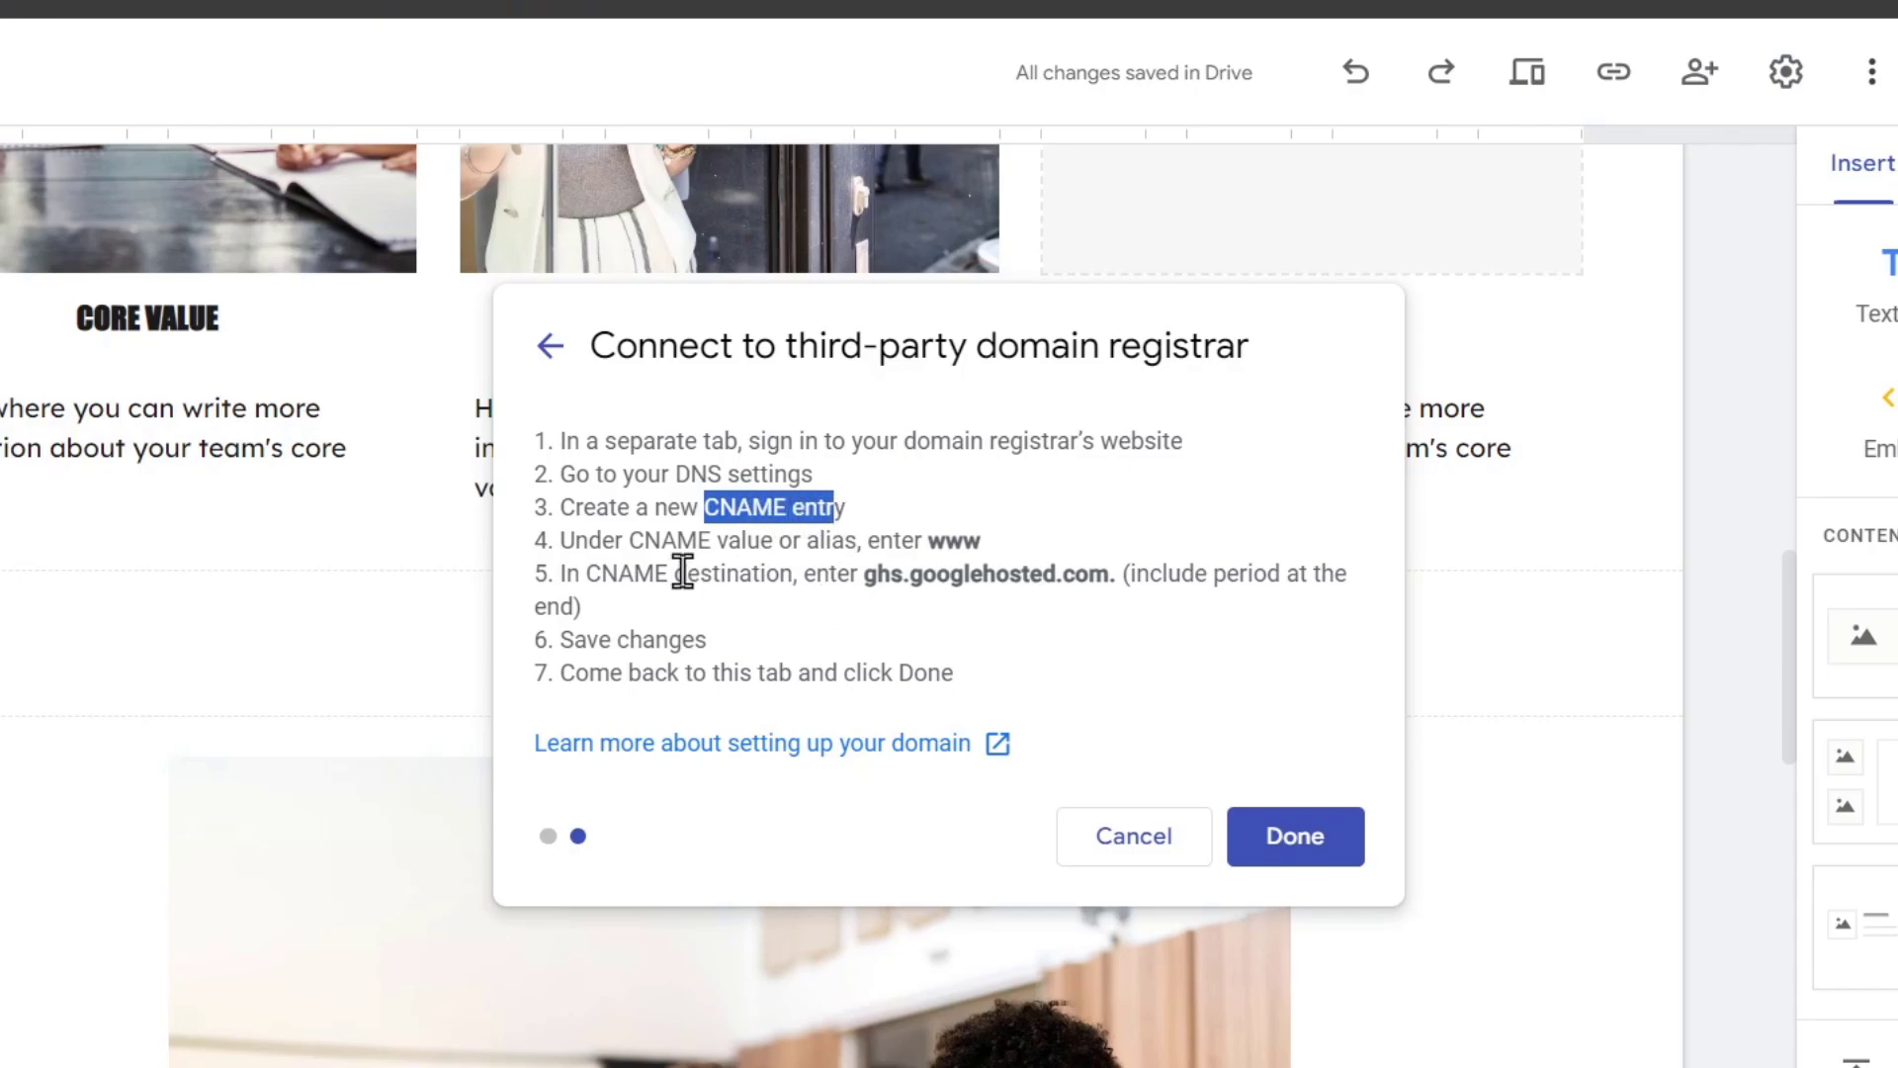
pyautogui.moveTo(659, 543); pyautogui.dragTo(1026, 572)
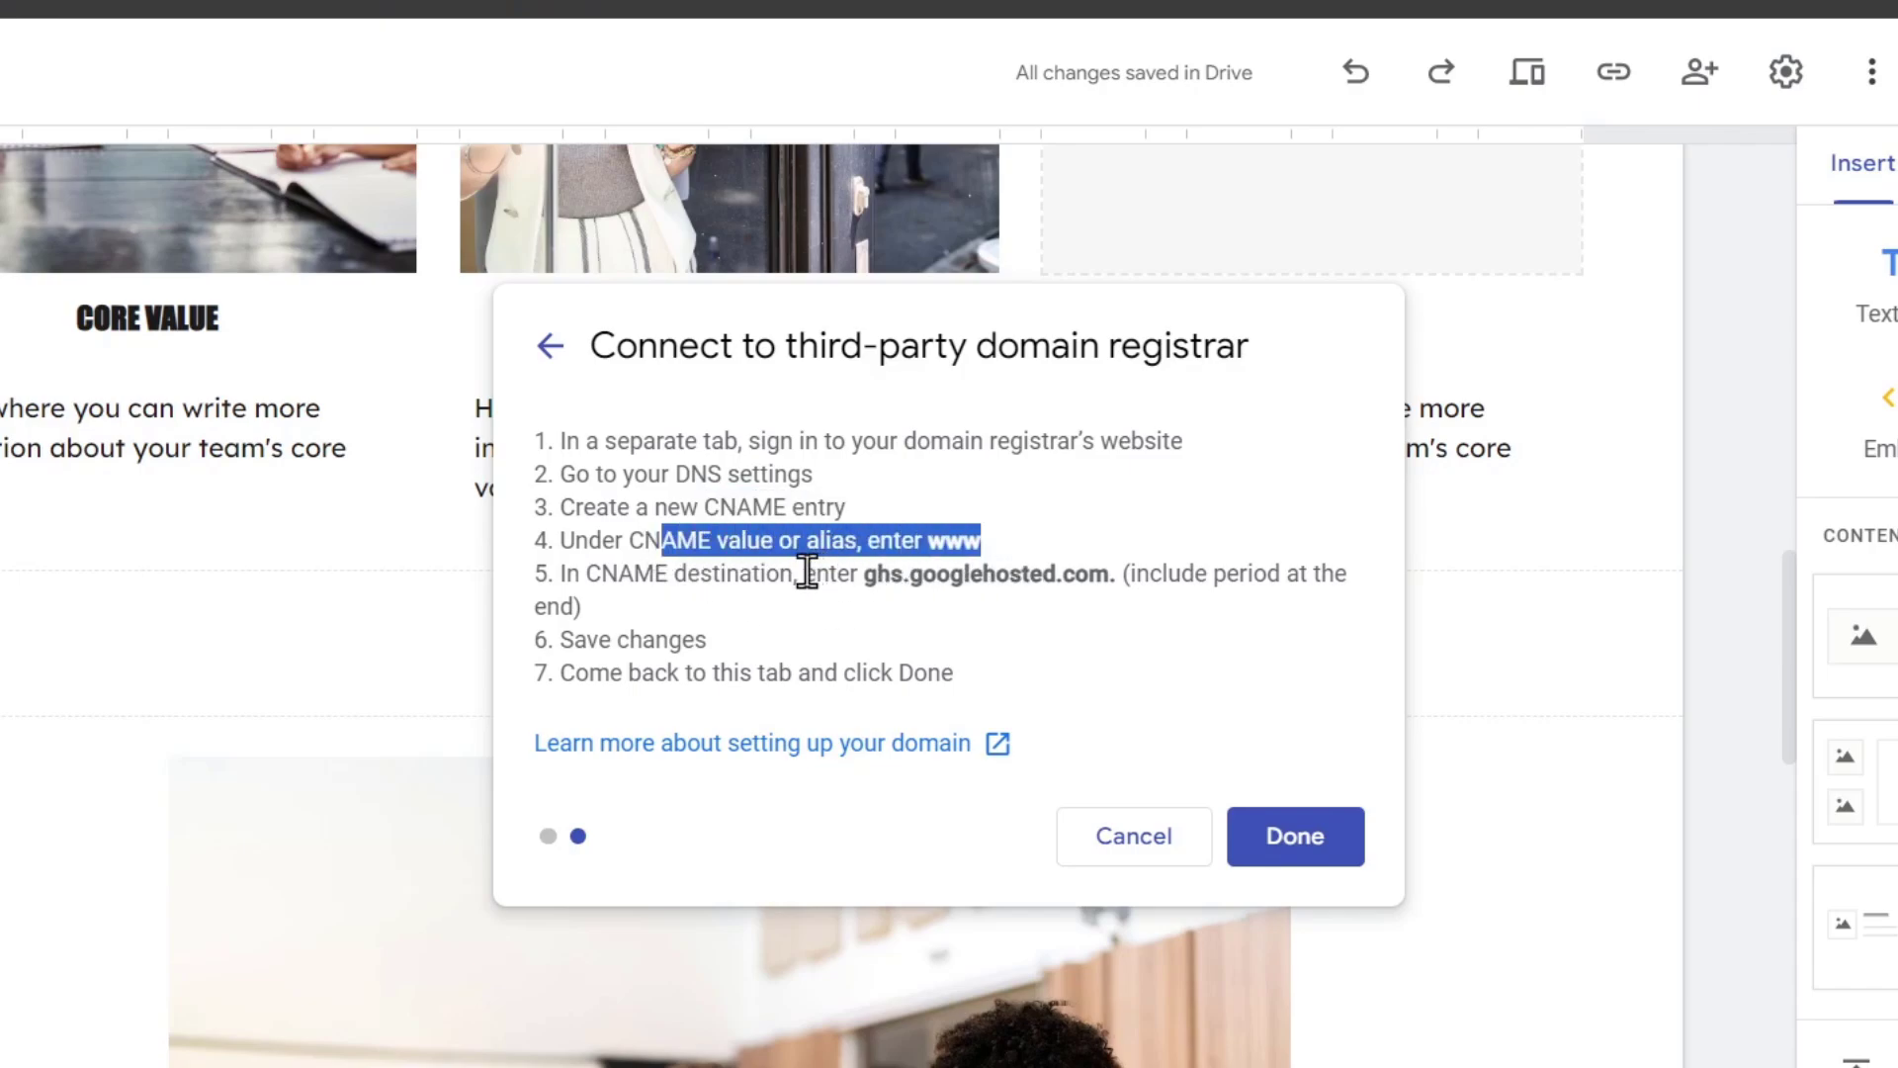
pyautogui.moveTo(808, 570); pyautogui.dragTo(1250, 619)
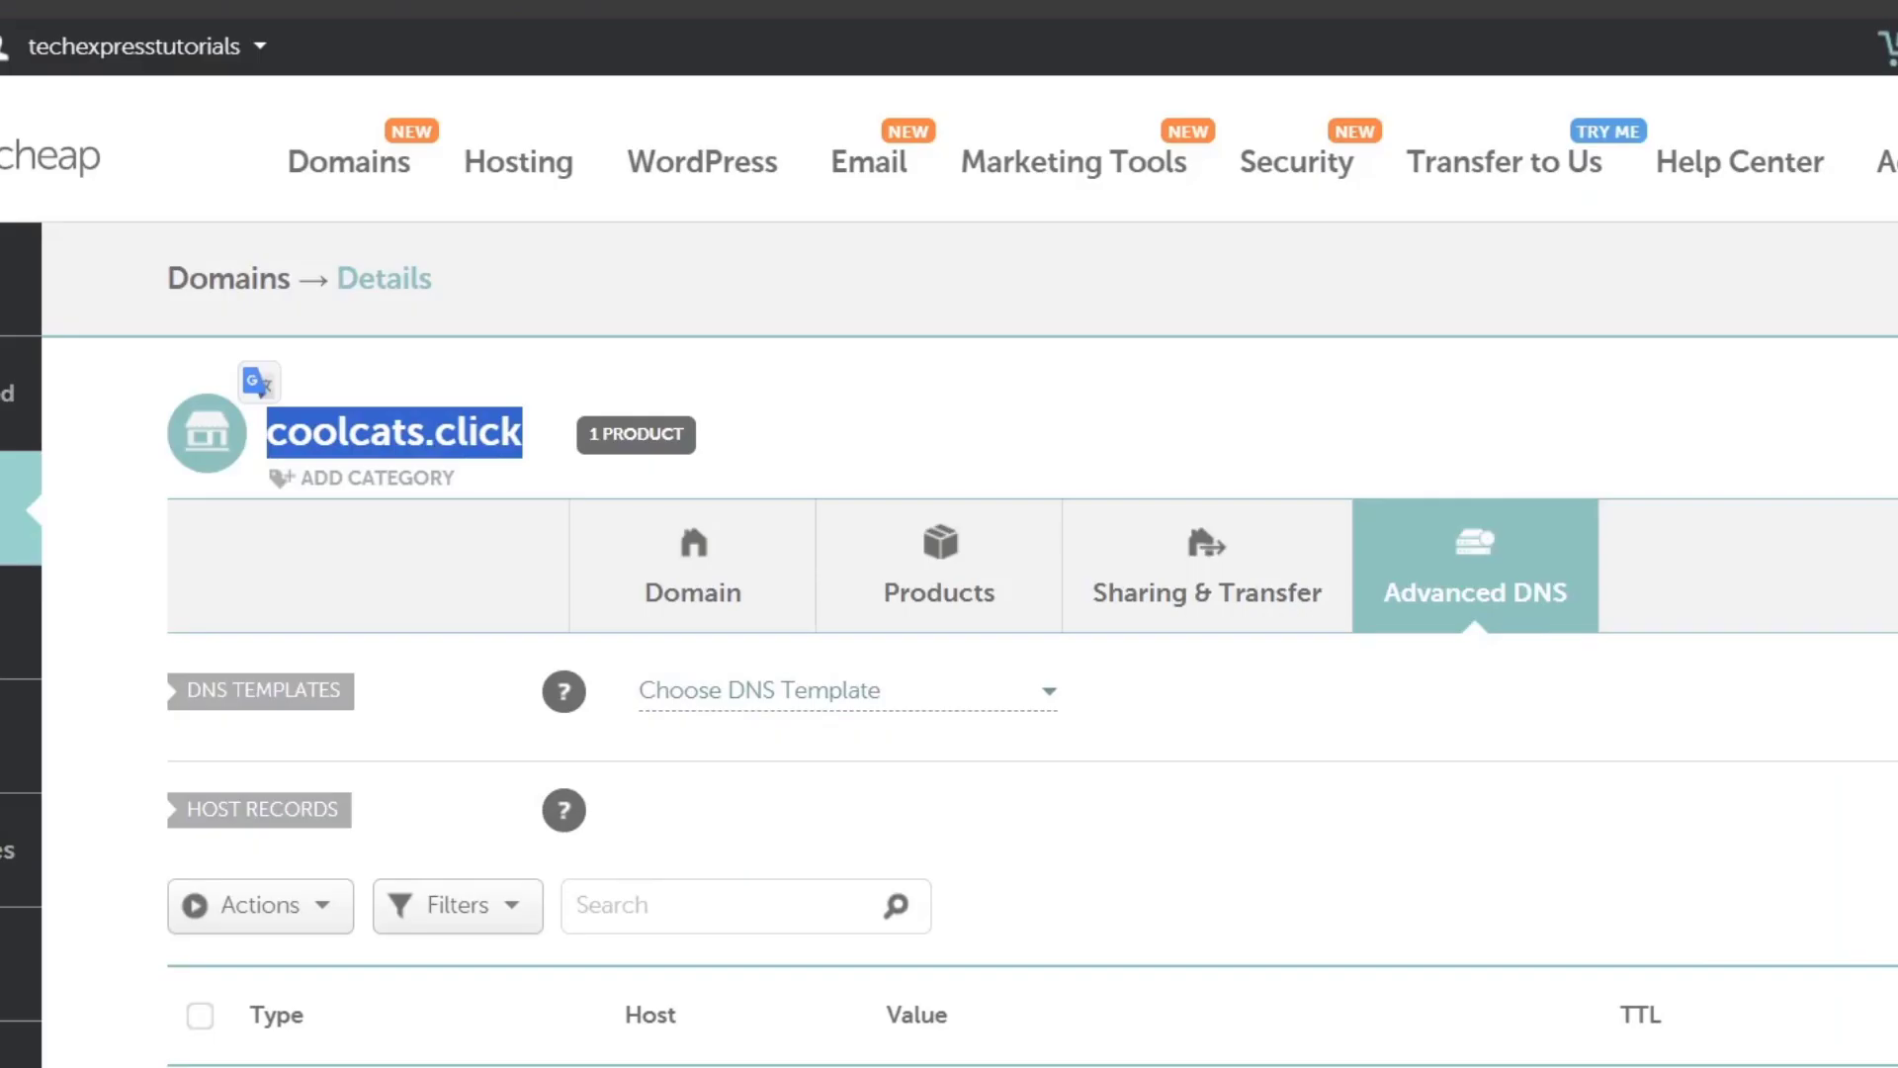
# Delete the existing Shopify CNAME record for coolcats.click
pyautogui.scroll(-4, 1741, 441)
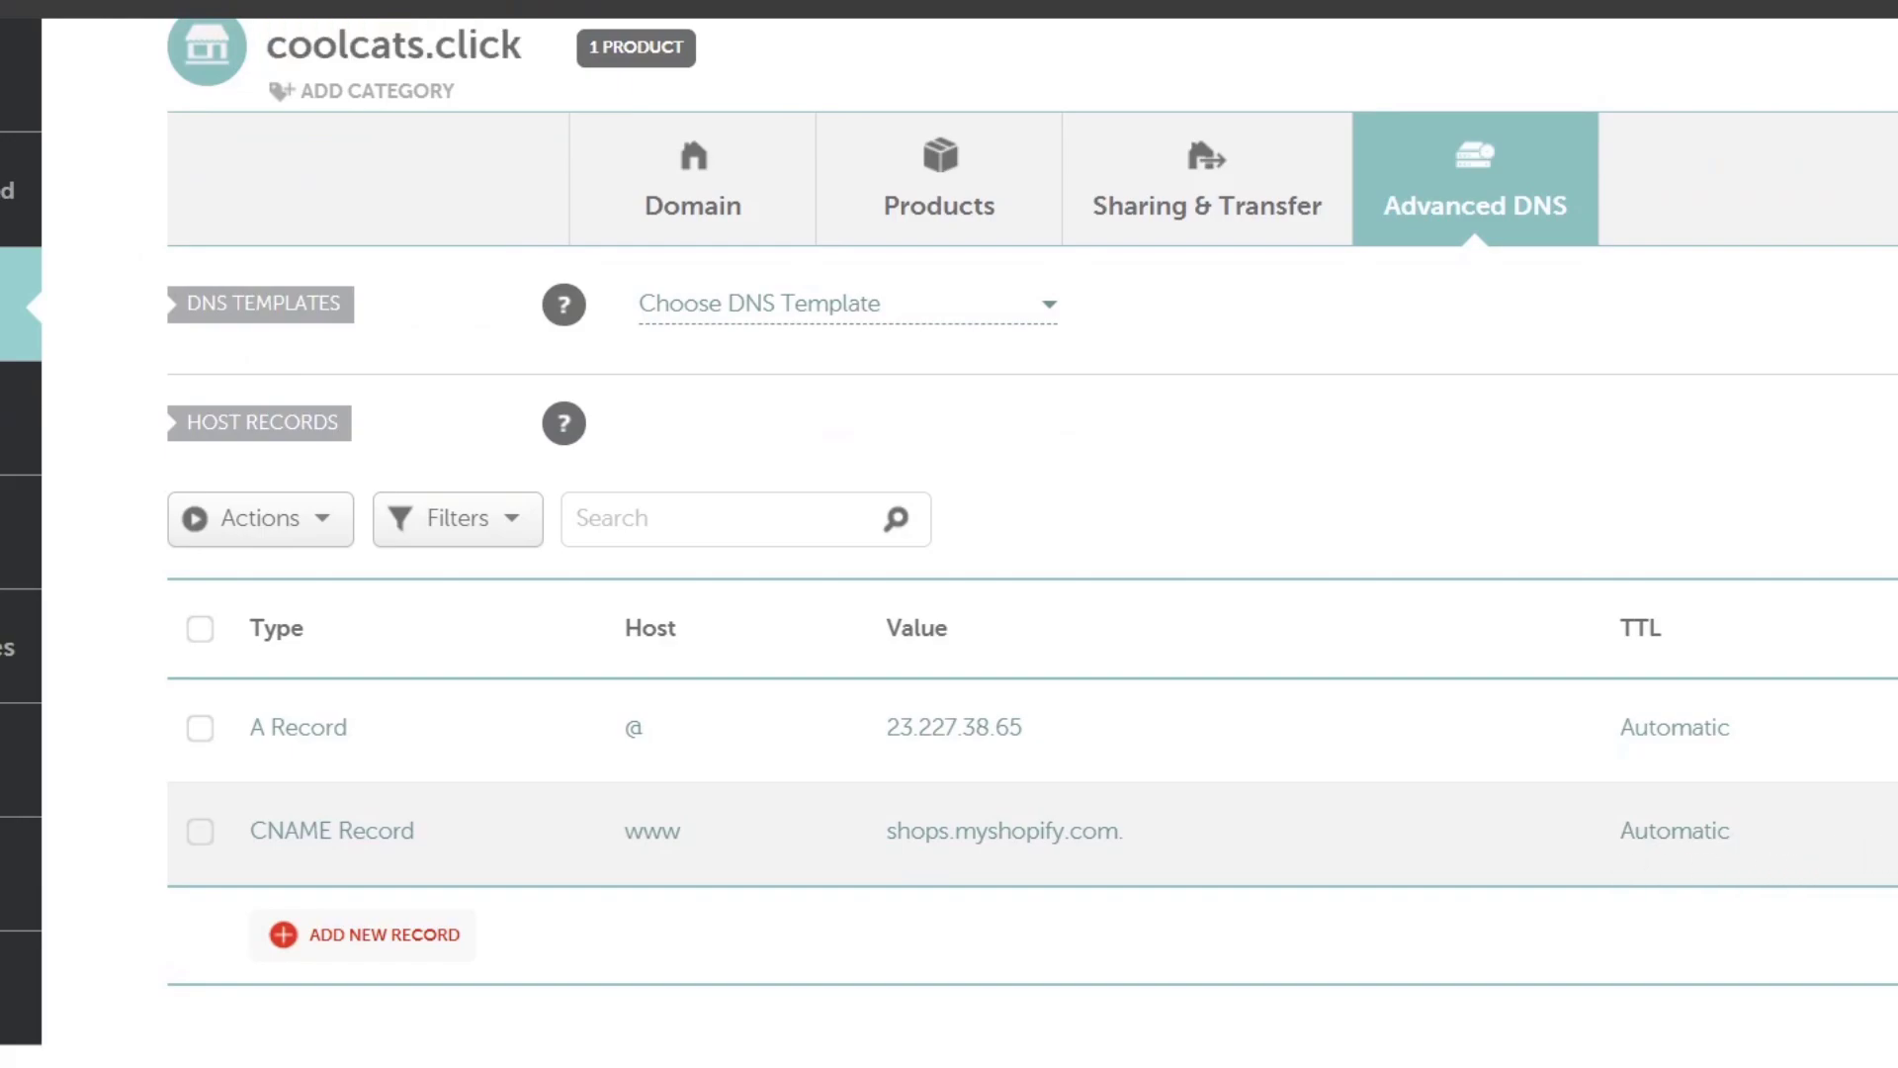
pyautogui.click(1888, 831)
pyautogui.click(1799, 989)
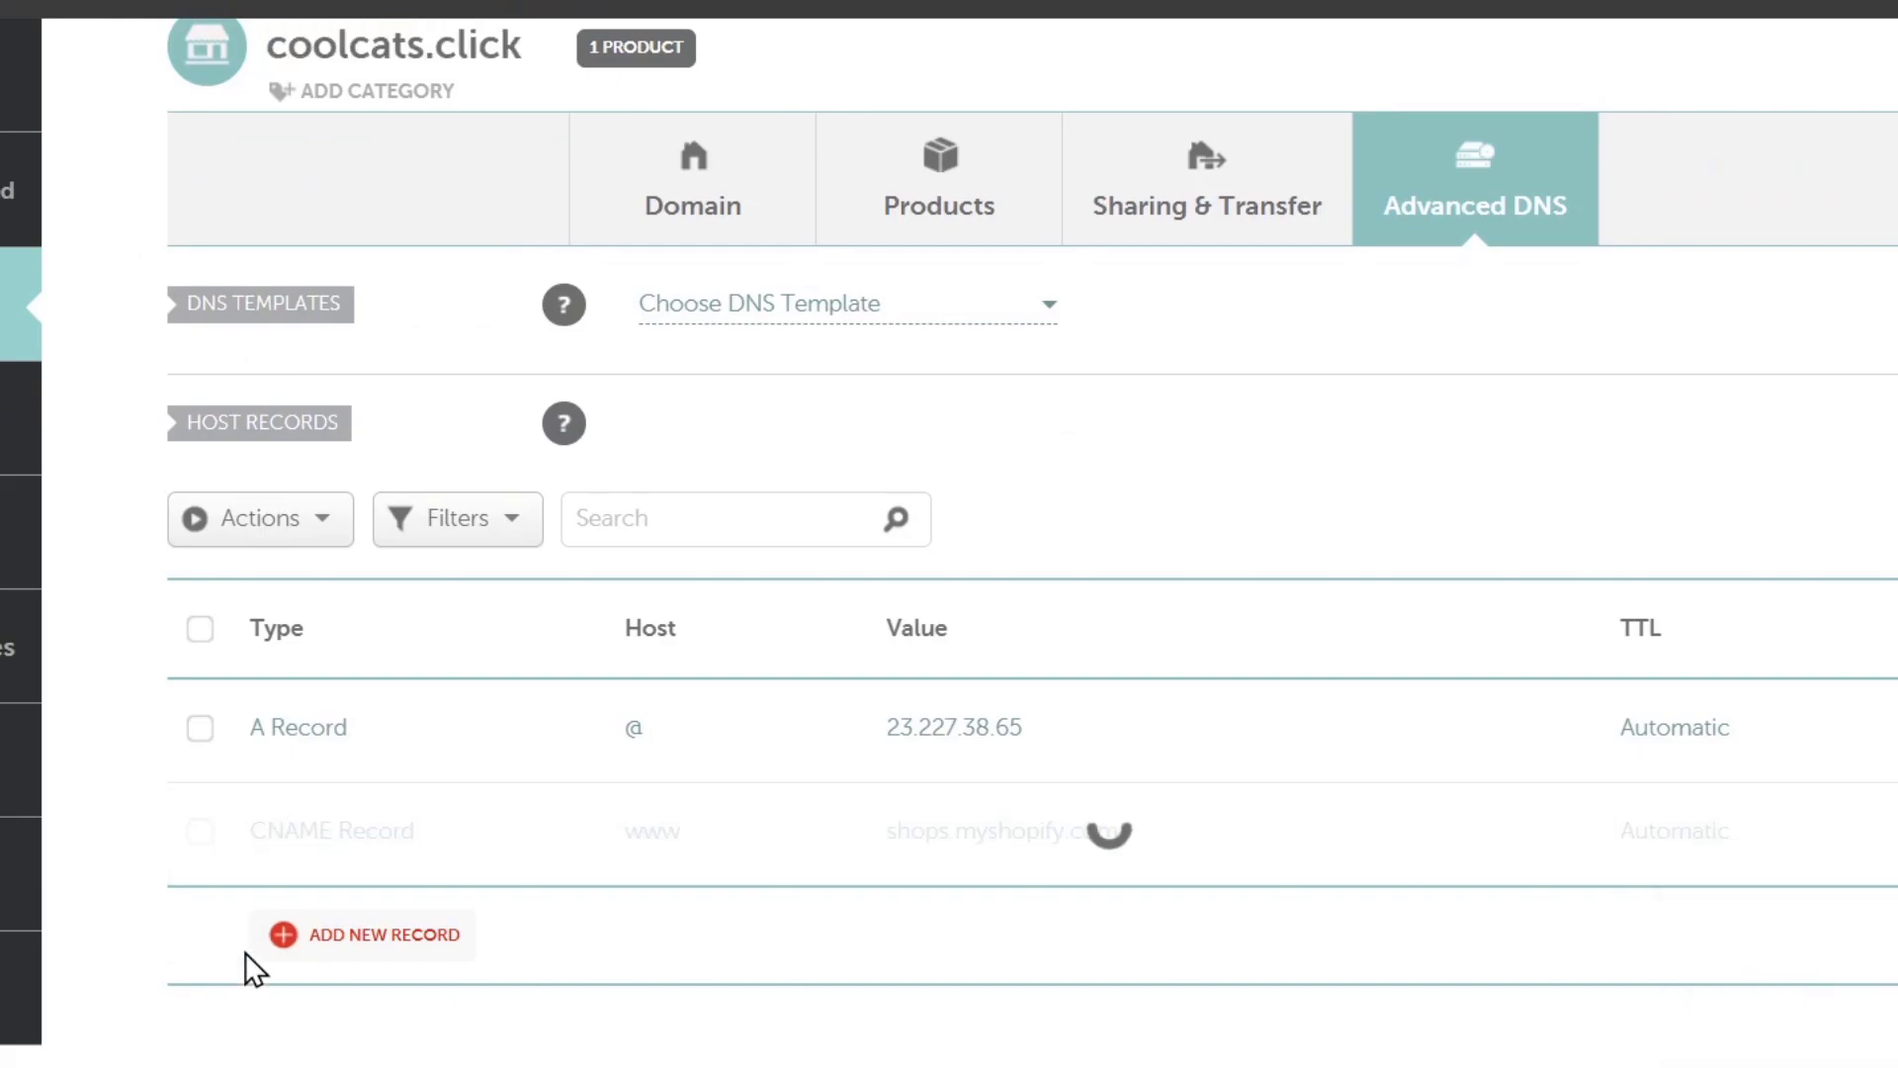
# Add a CNAME record with host www targeting ghs.googlehosted.com. and save it
pyautogui.click(376, 938)
pyautogui.scroll(-5, 466, 781)
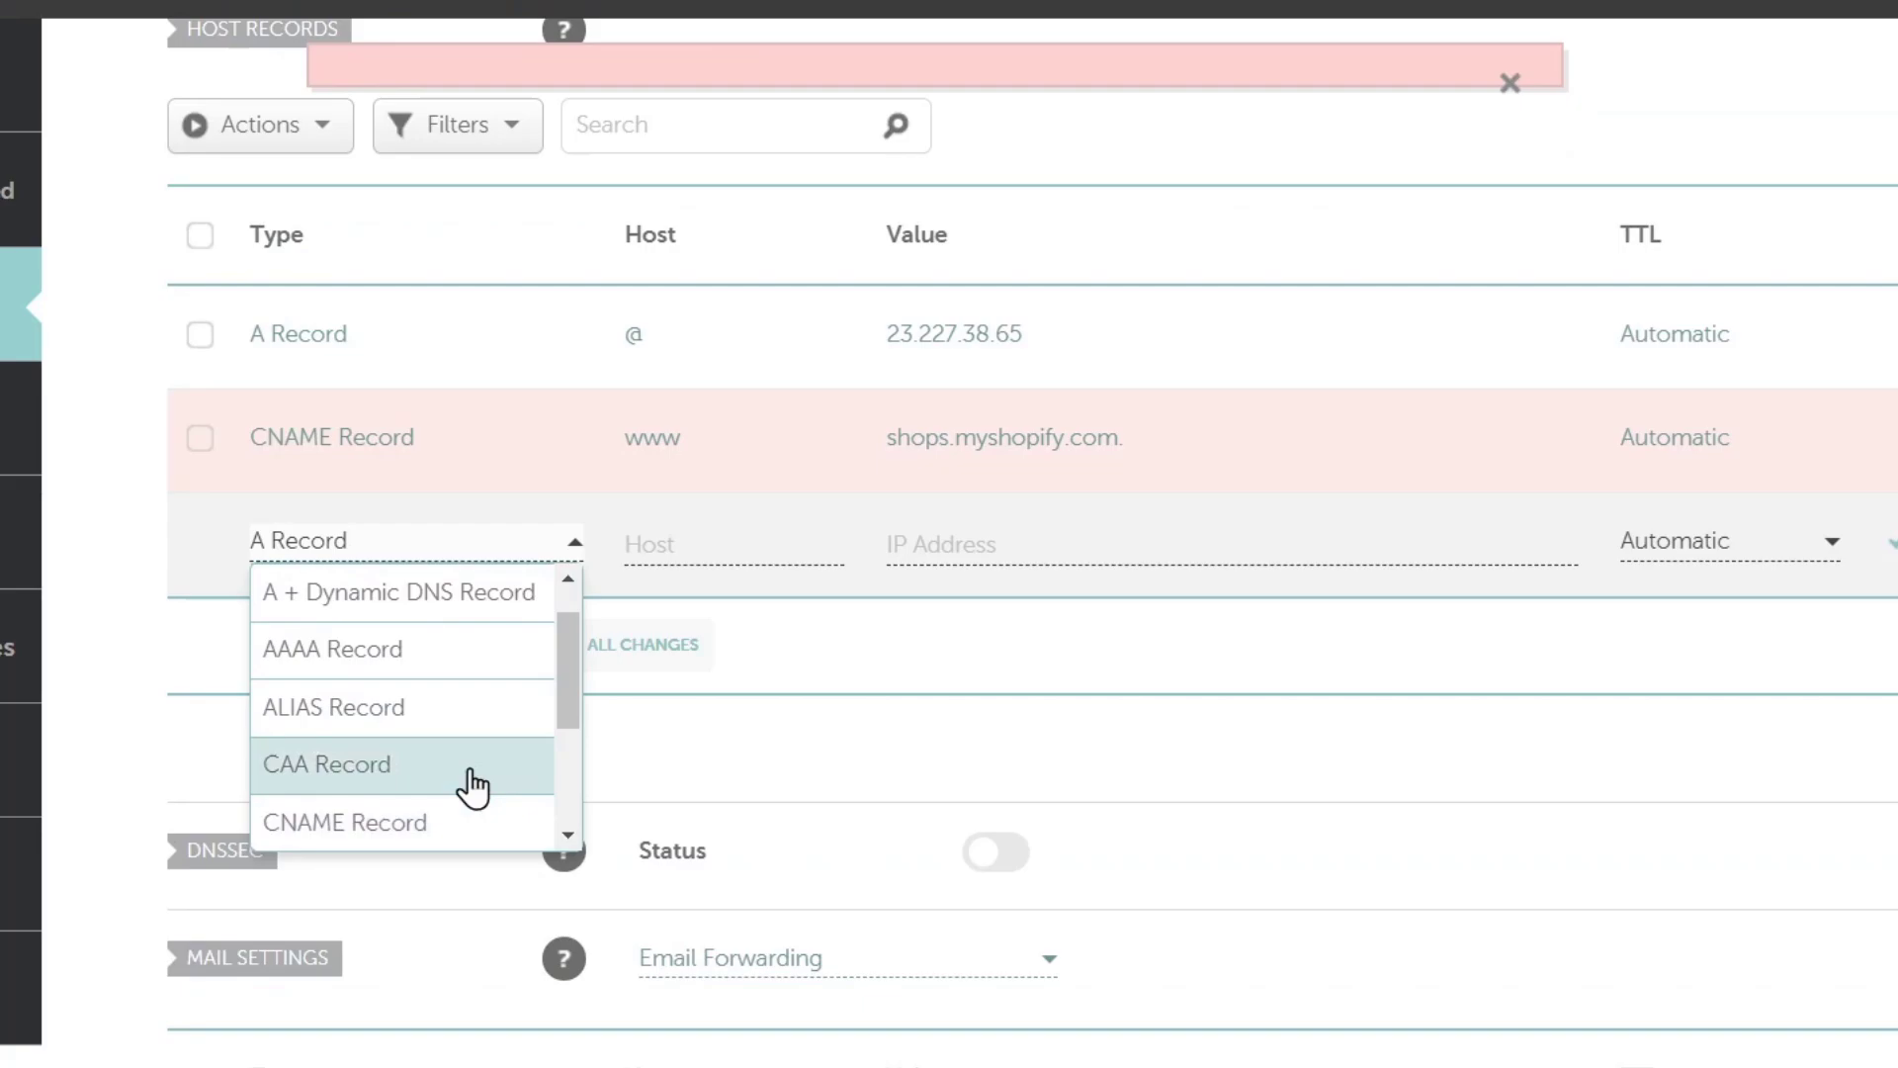
pyautogui.click(437, 602)
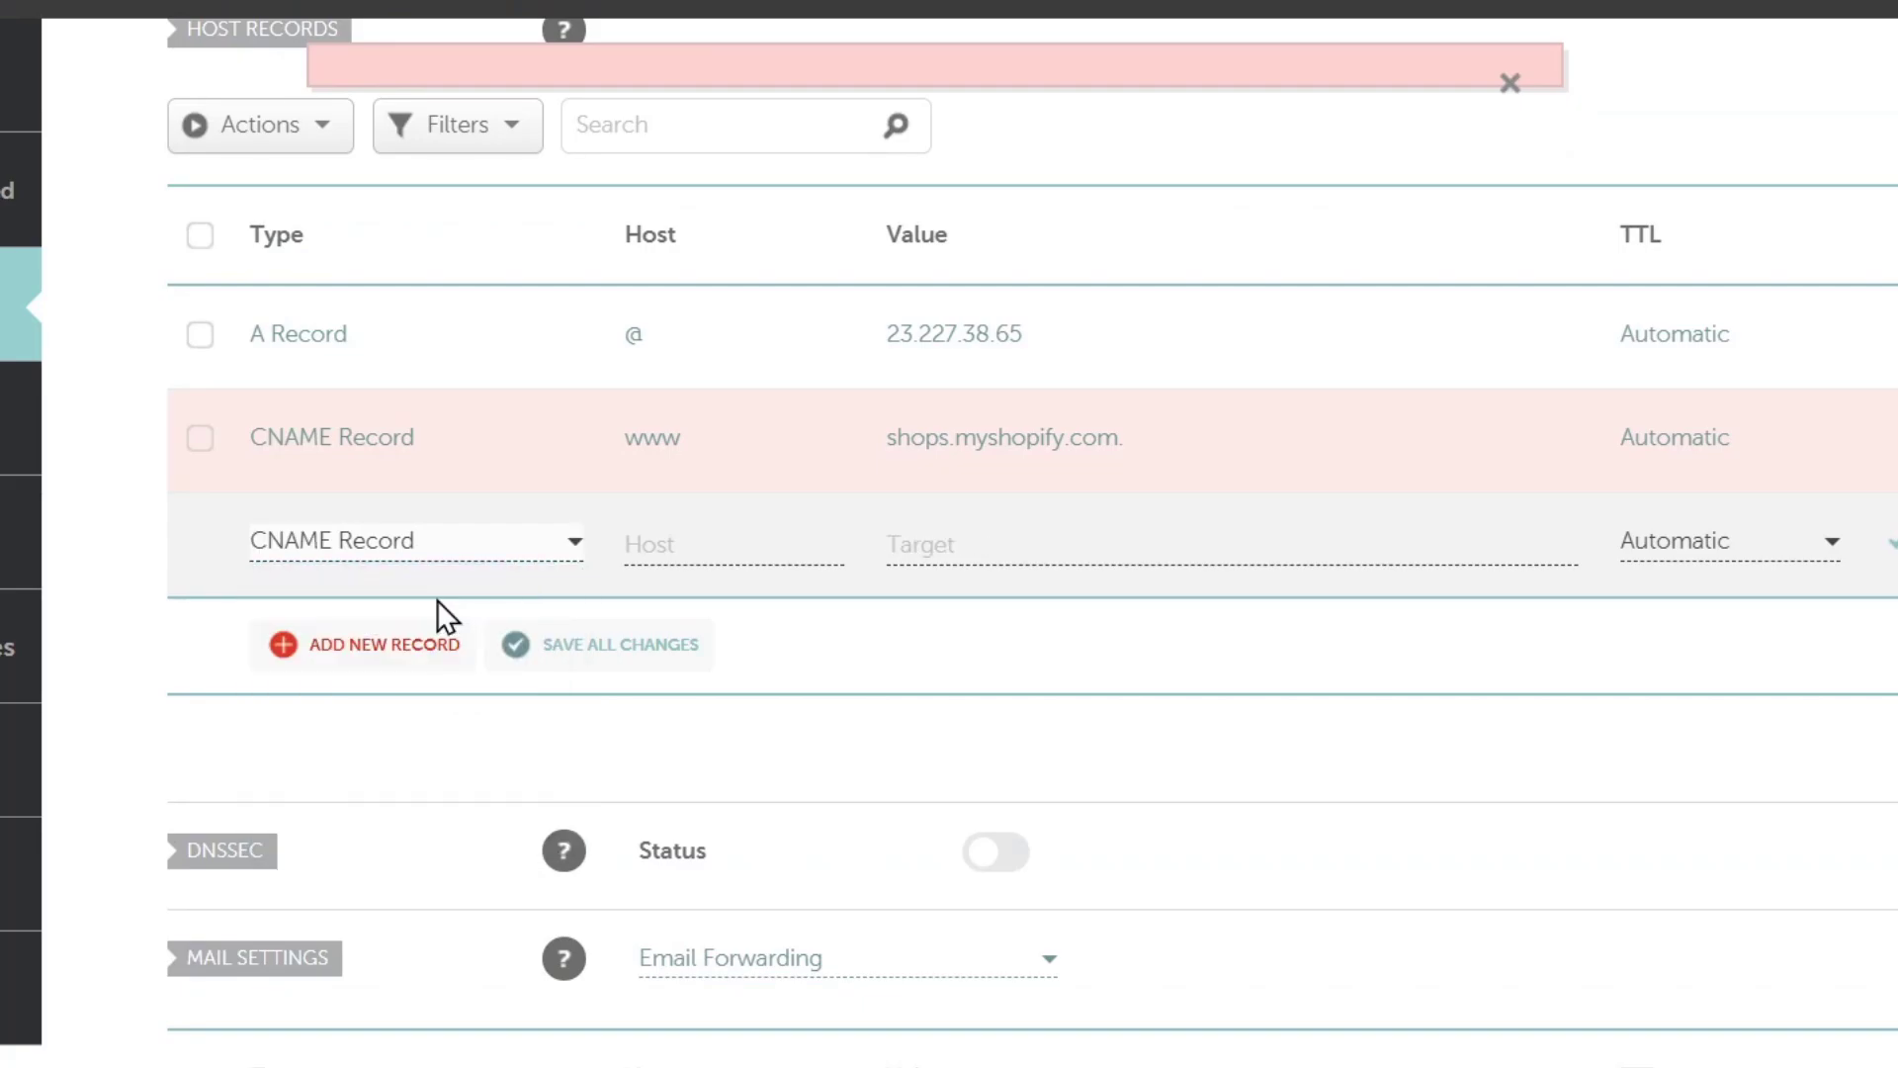
pyautogui.click(729, 547)
pyautogui.write('www')
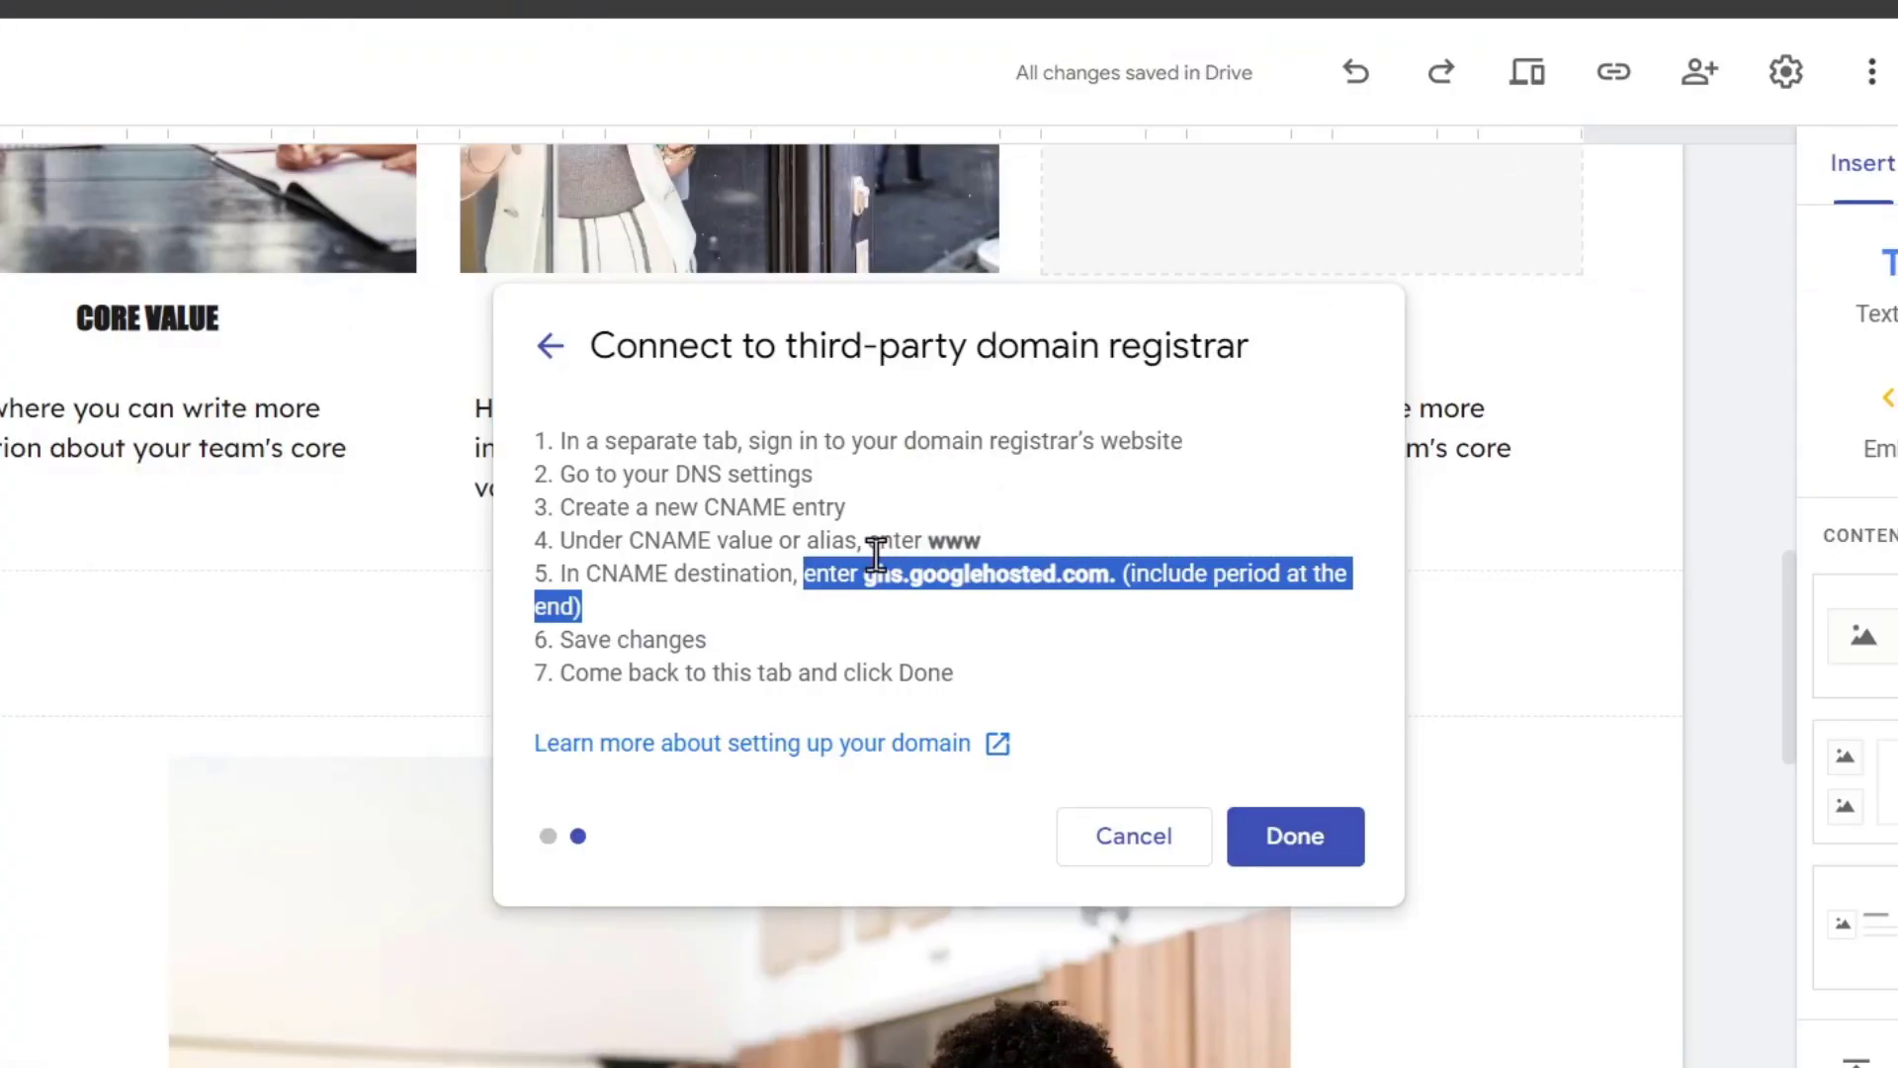
pyautogui.click(880, 583)
pyautogui.moveTo(864, 579); pyautogui.dragTo(1116, 583)
pyautogui.hotkey('ctrl', 'c')
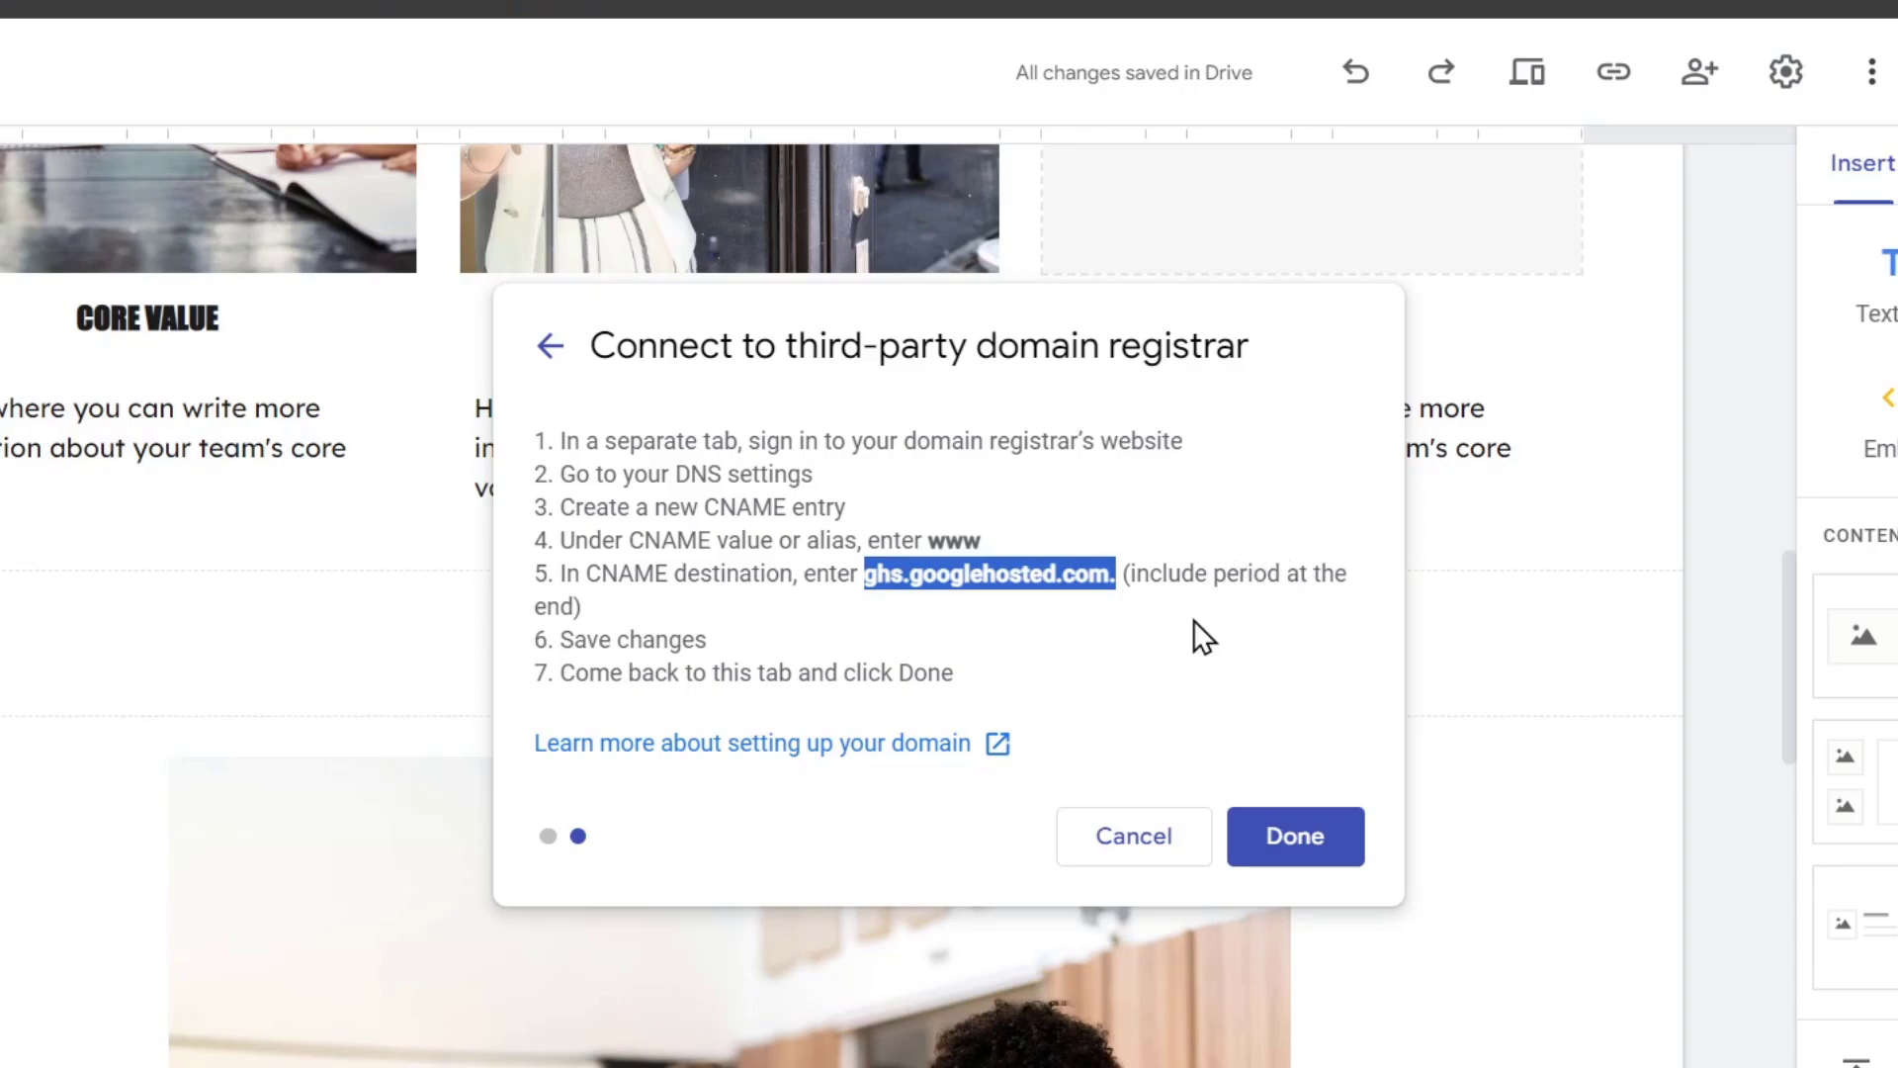
pyautogui.hotkey('ctrl', 'Tab')
pyautogui.click(1021, 551)
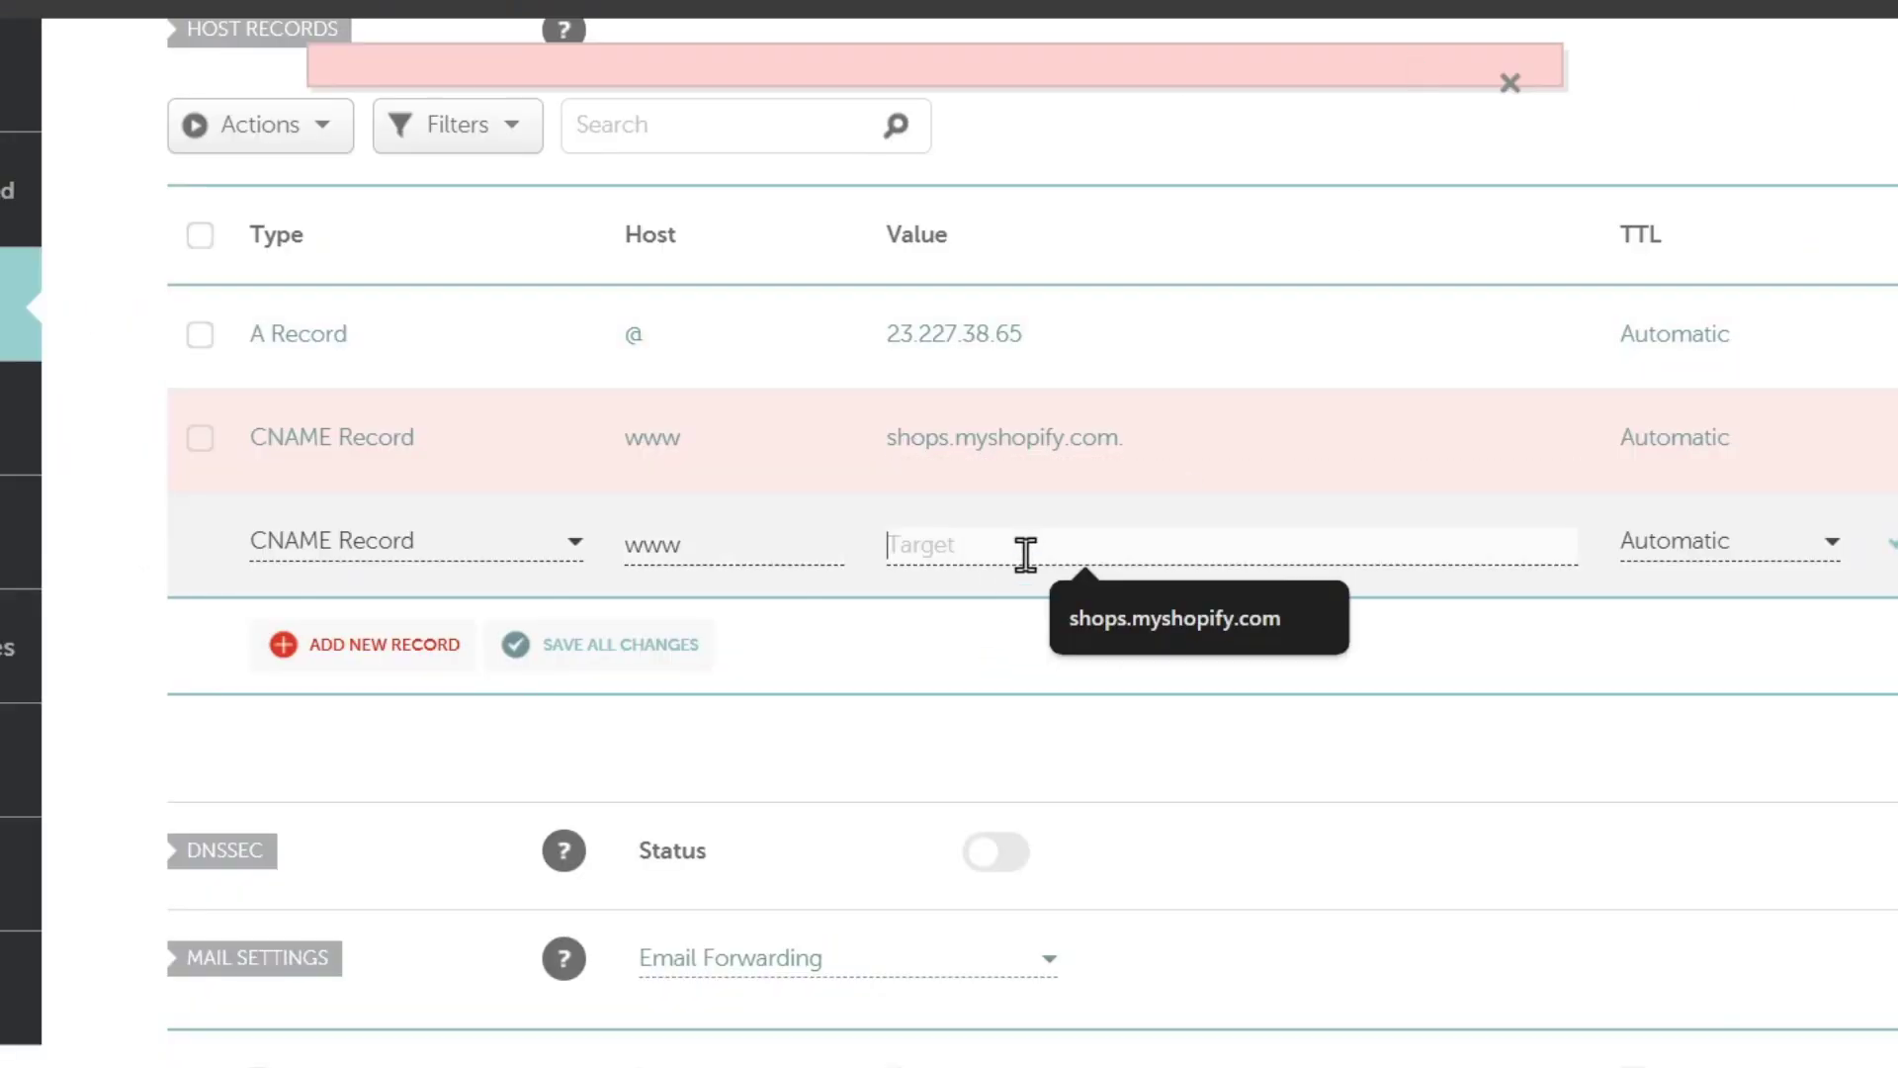
pyautogui.hotkey('ctrl', 'v')
pyautogui.click(1890, 545)
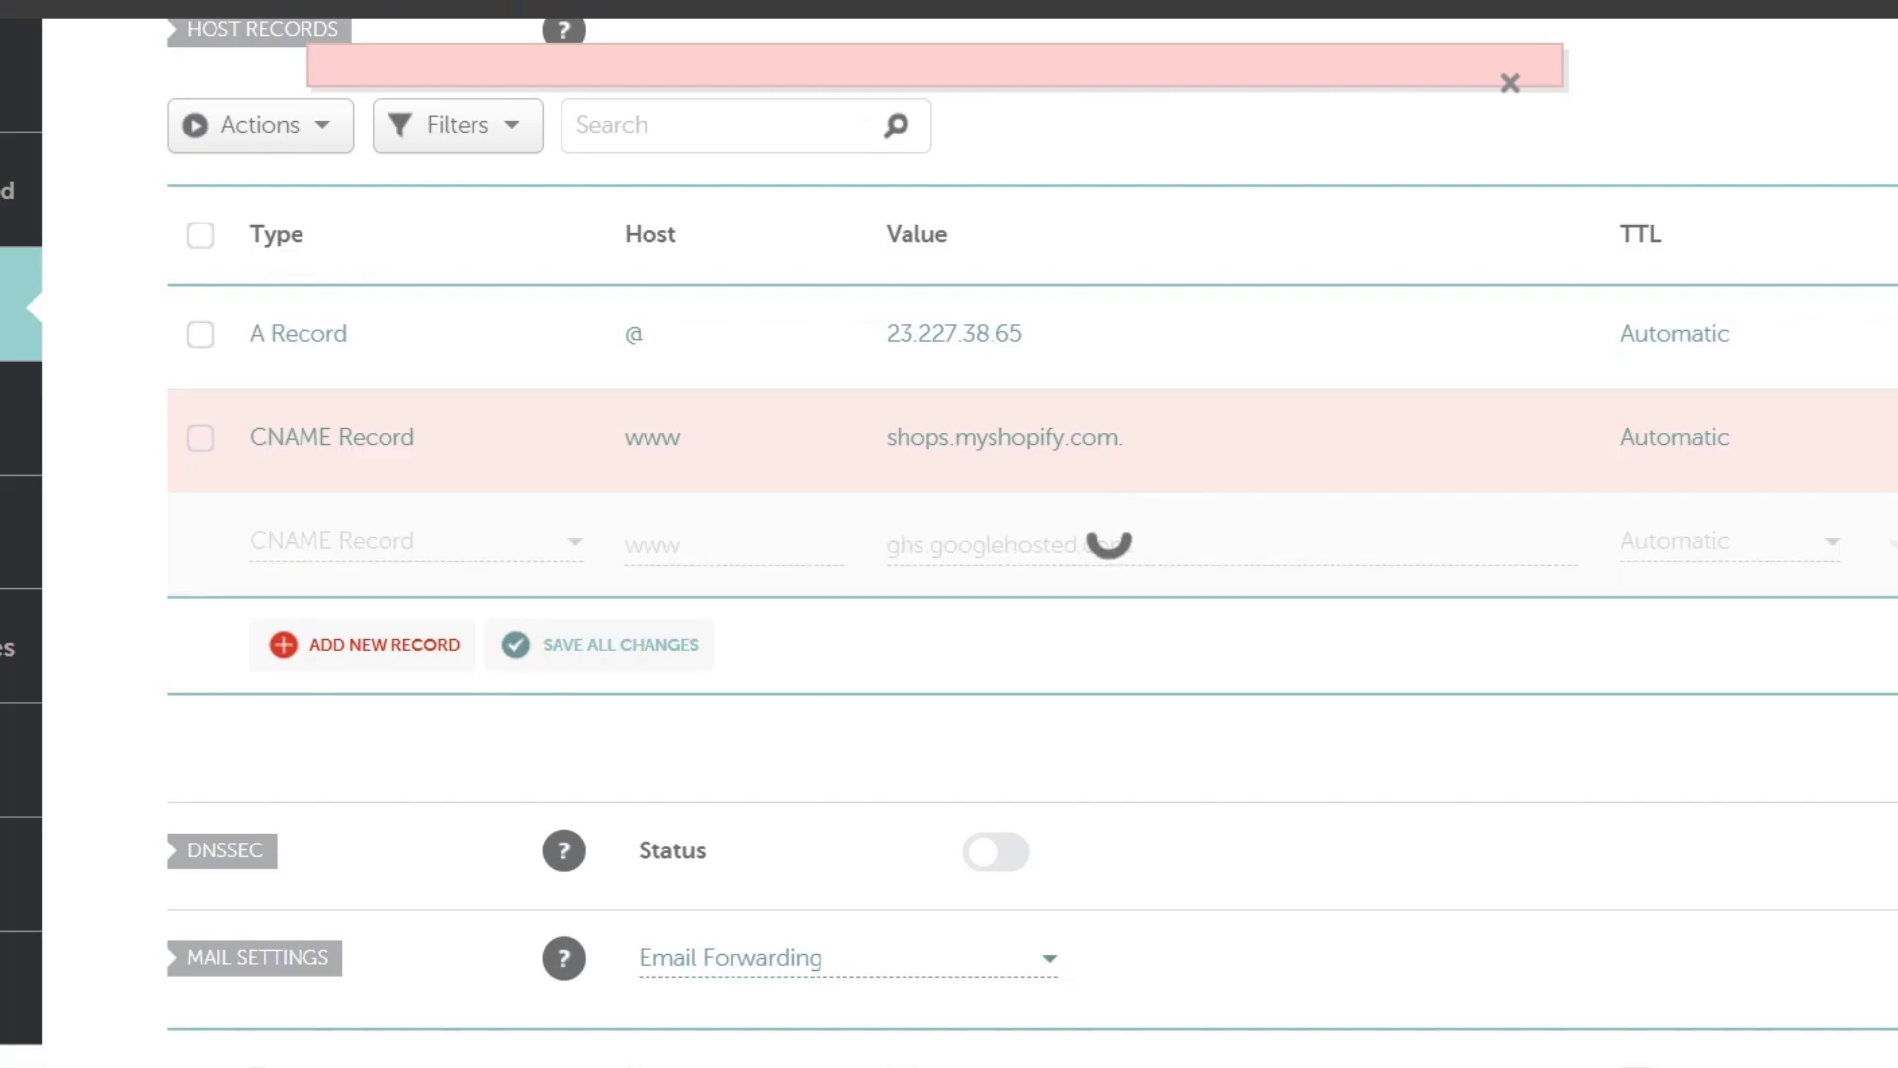
# Remove the leftover Shopify CNAME and change the remaining record's value to ghs.googlehosted.com
pyautogui.scroll(4, 1733, 580)
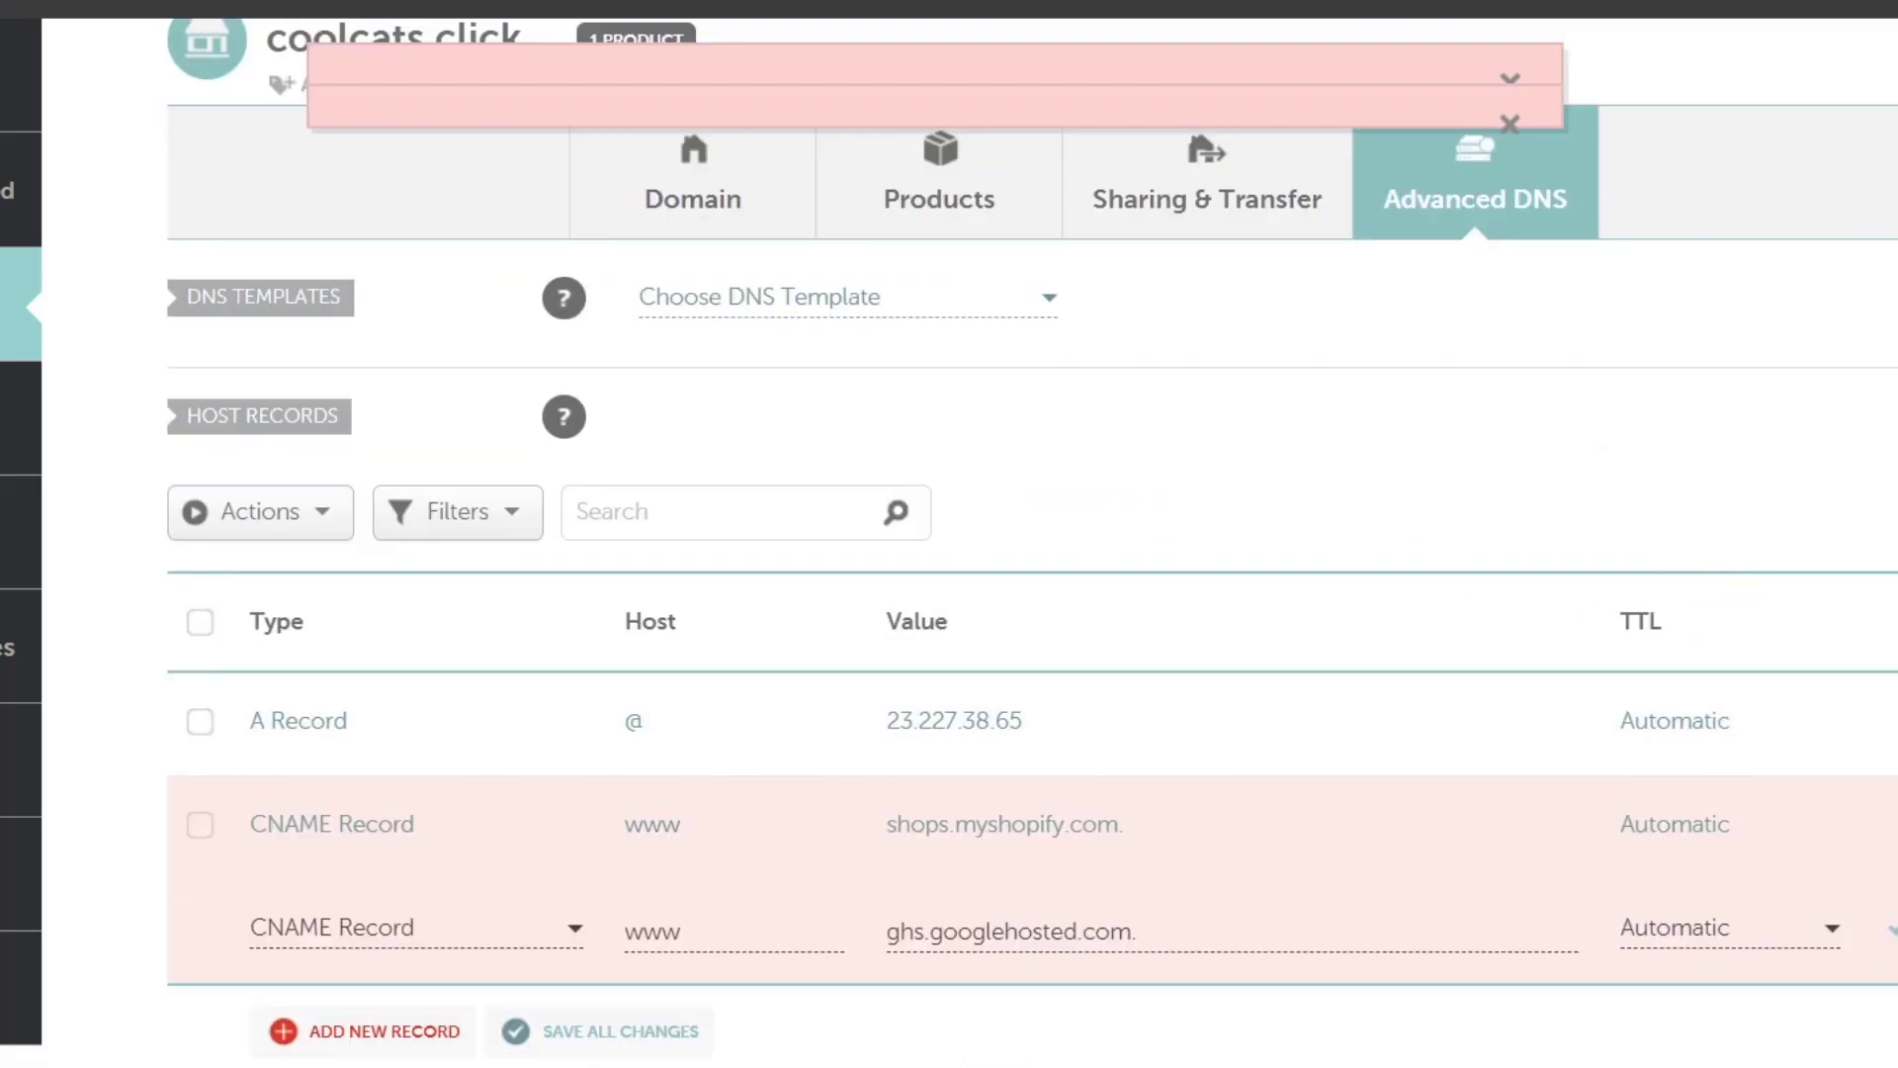
pyautogui.click(1886, 826)
pyautogui.click(1689, 974)
pyautogui.tripleClick(1008, 932)
pyautogui.click(1063, 830)
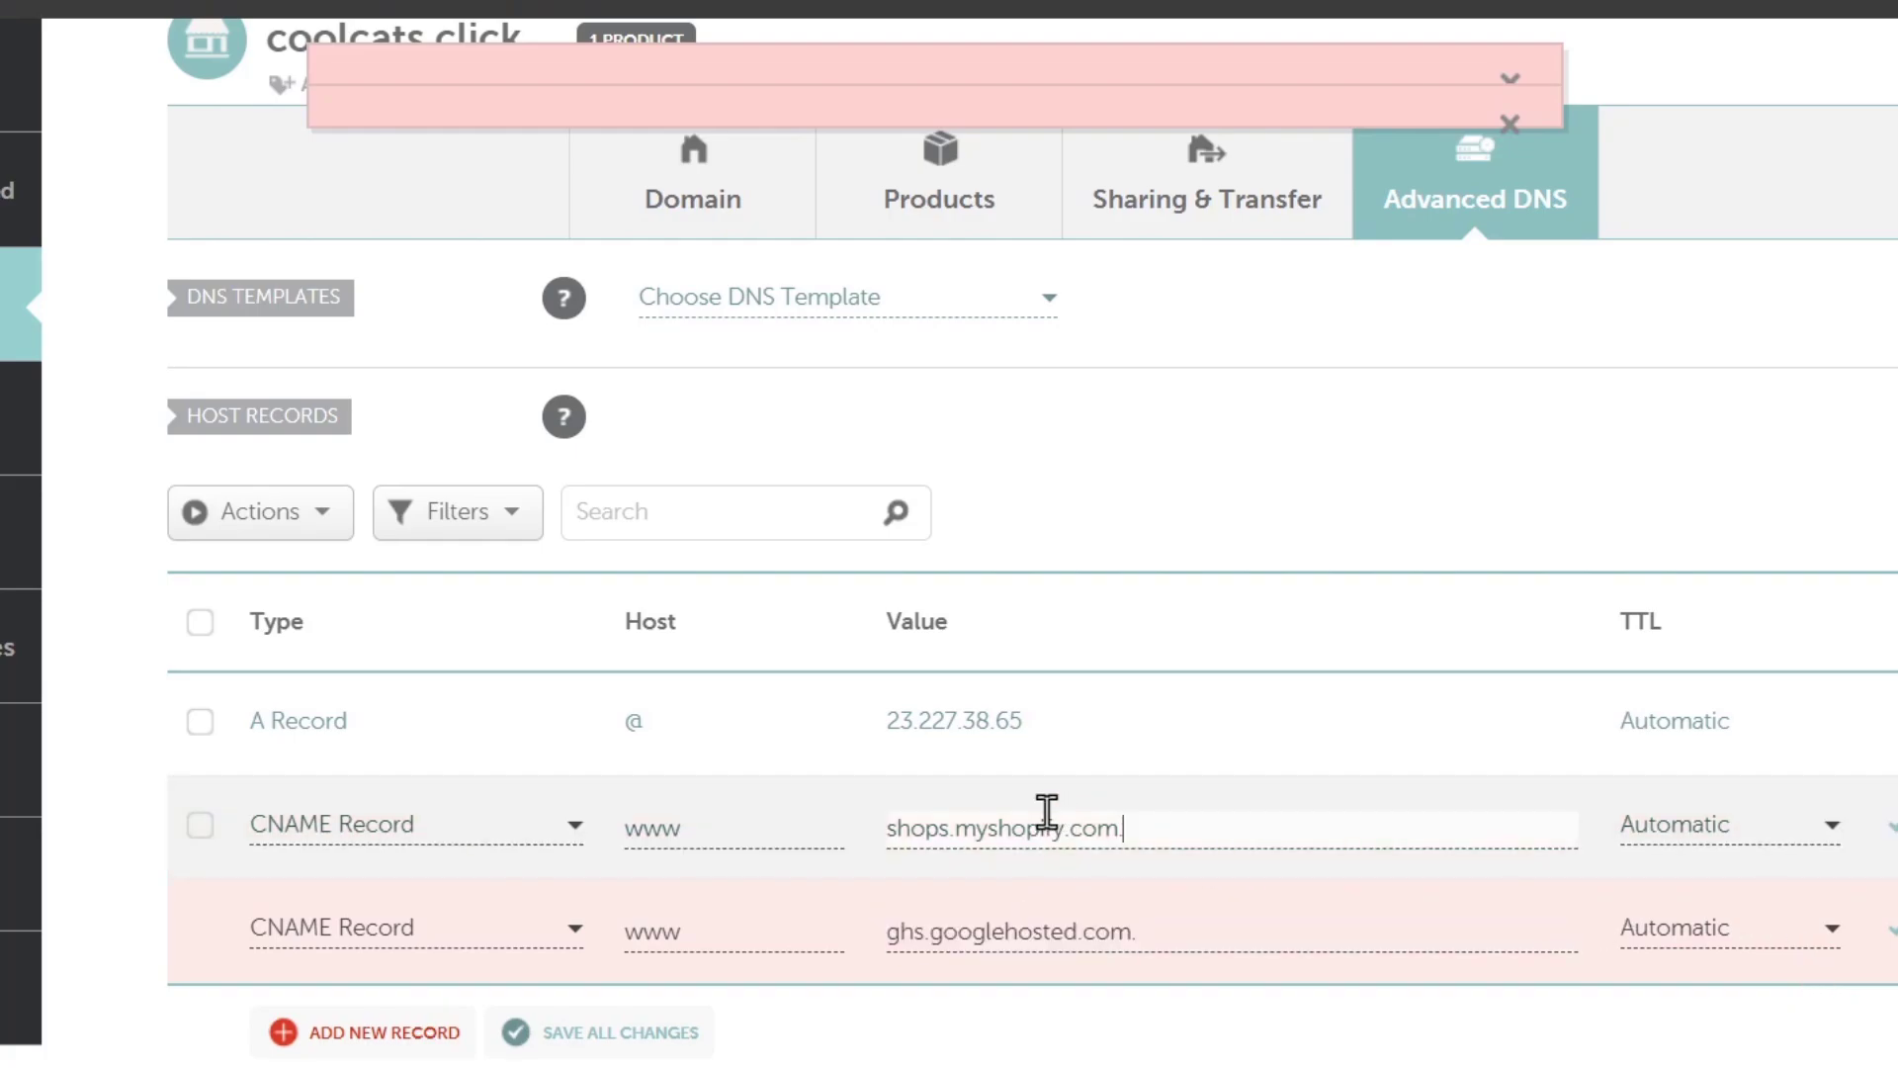
pyautogui.tripleClick(1045, 813)
pyautogui.hotkey('ctrl', 'v')
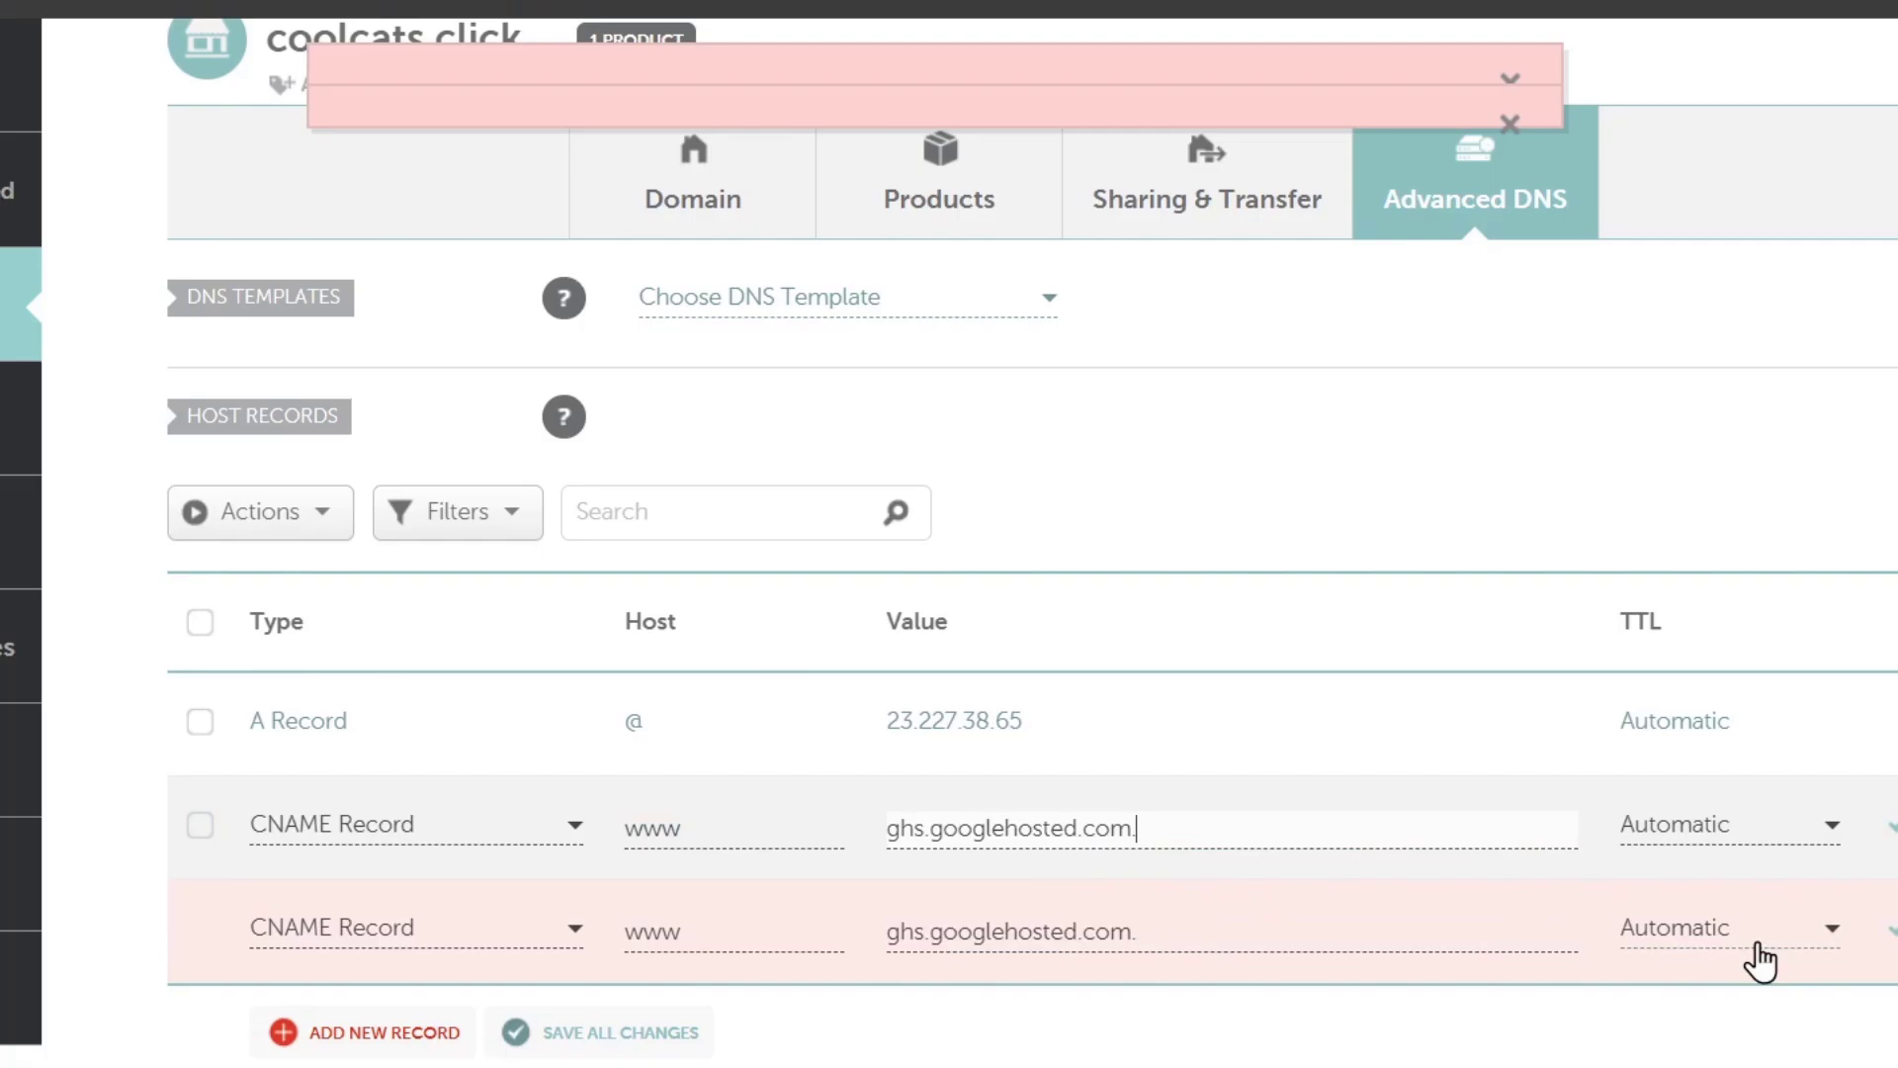
pyautogui.press('Return')
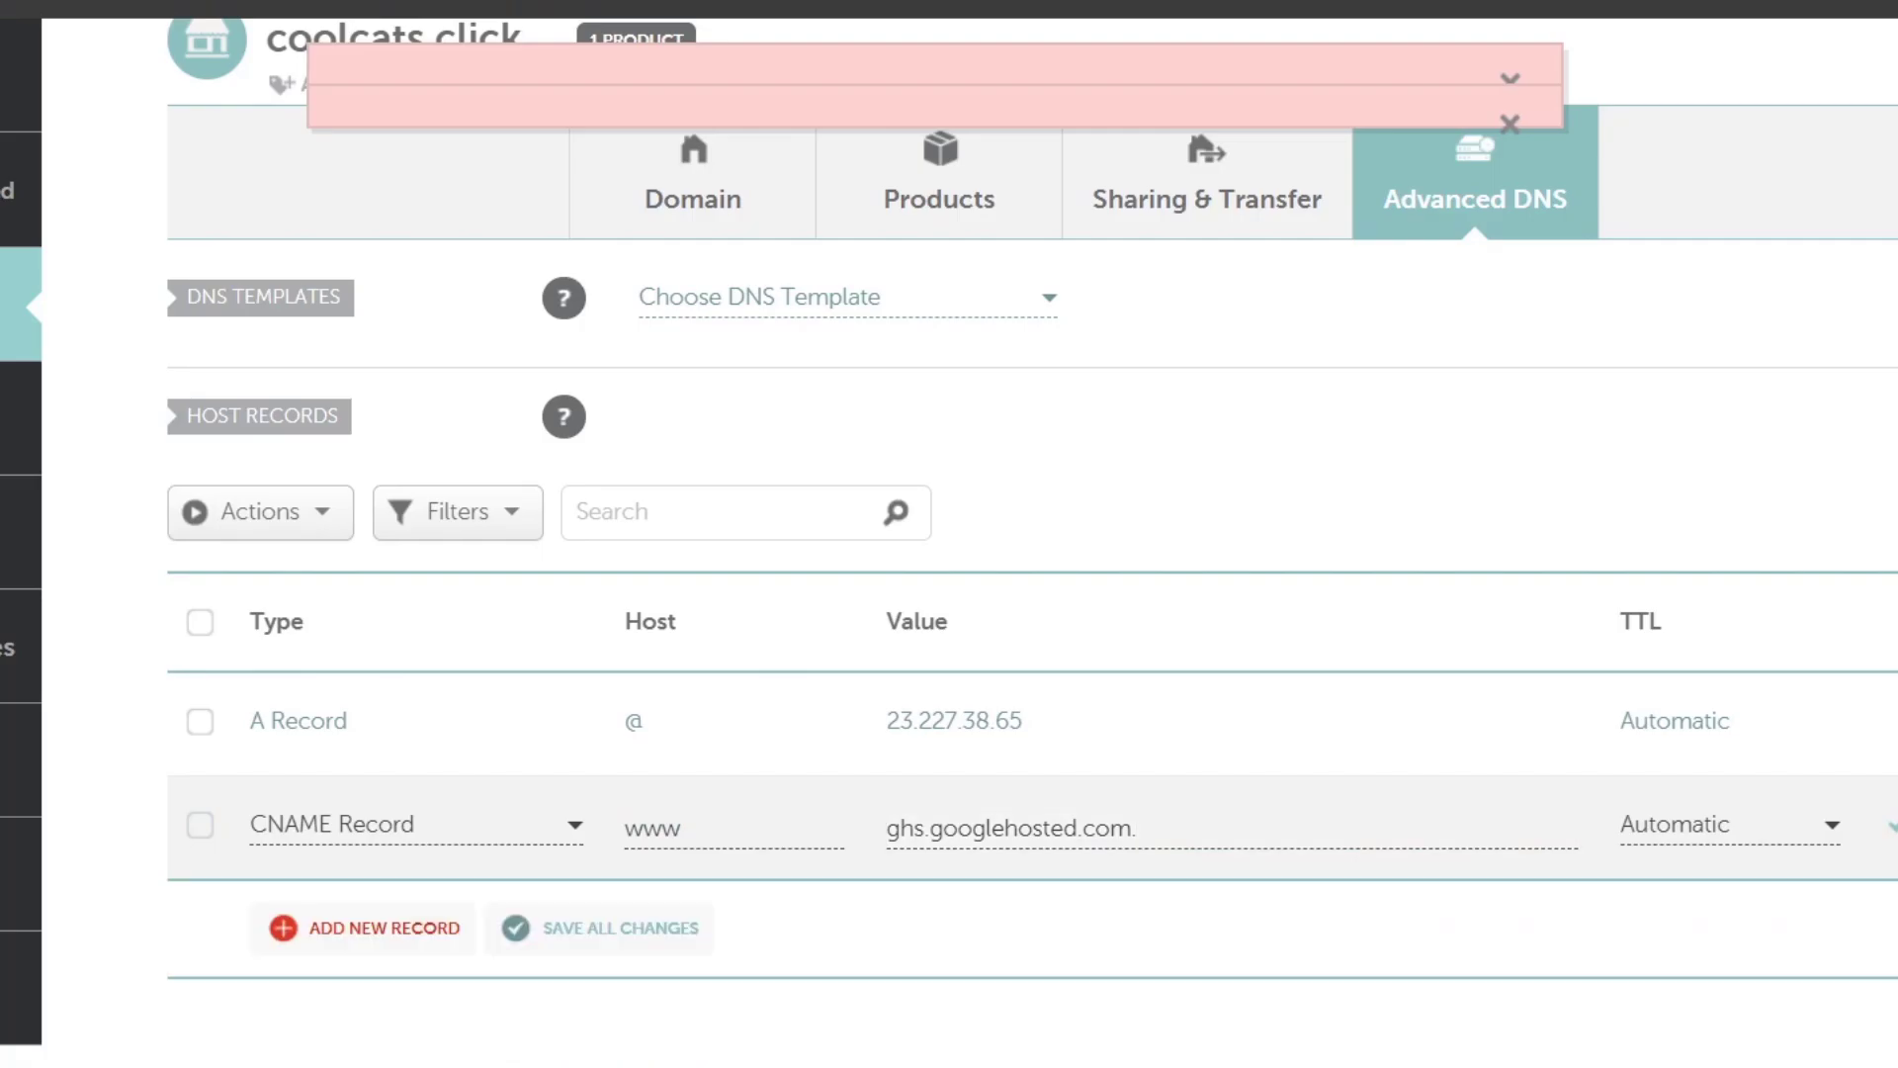
pyautogui.click(1883, 841)
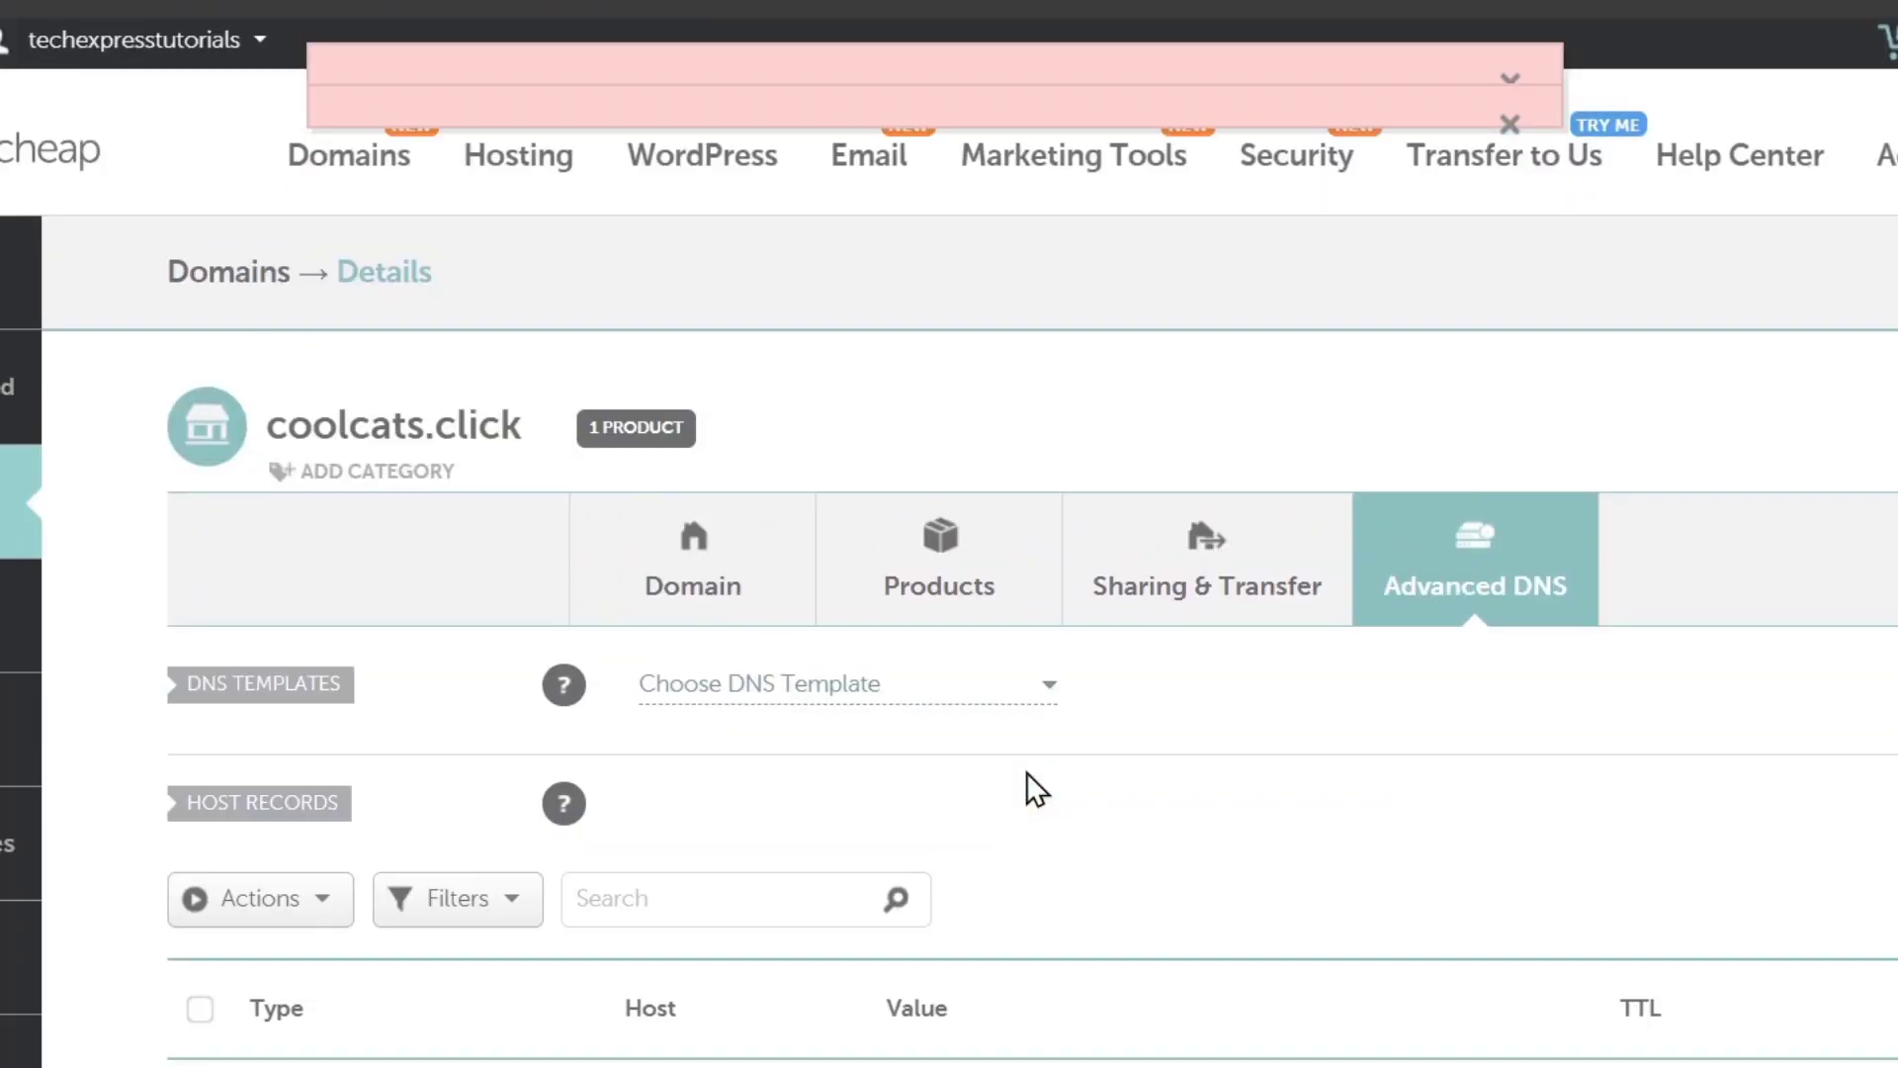
pyautogui.scroll(-4, 1455, 933)
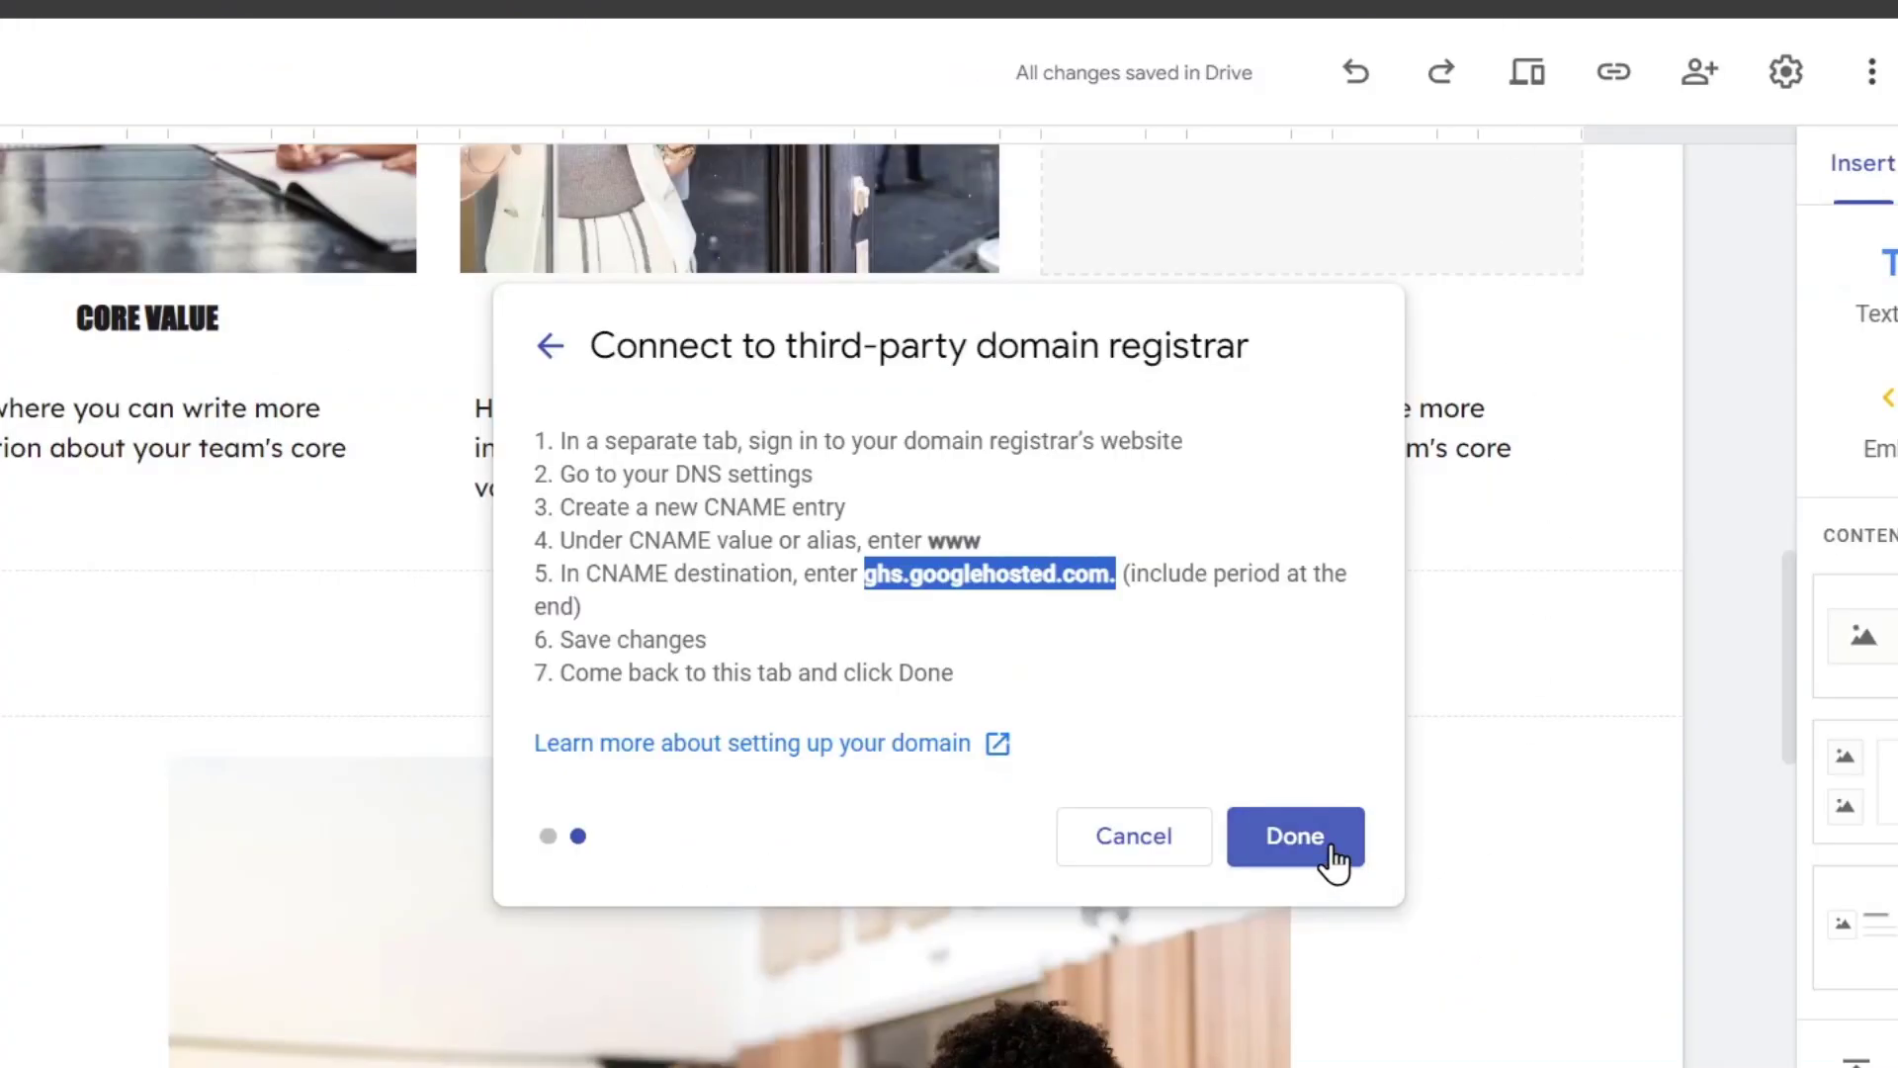
pyautogui.click(1328, 846)
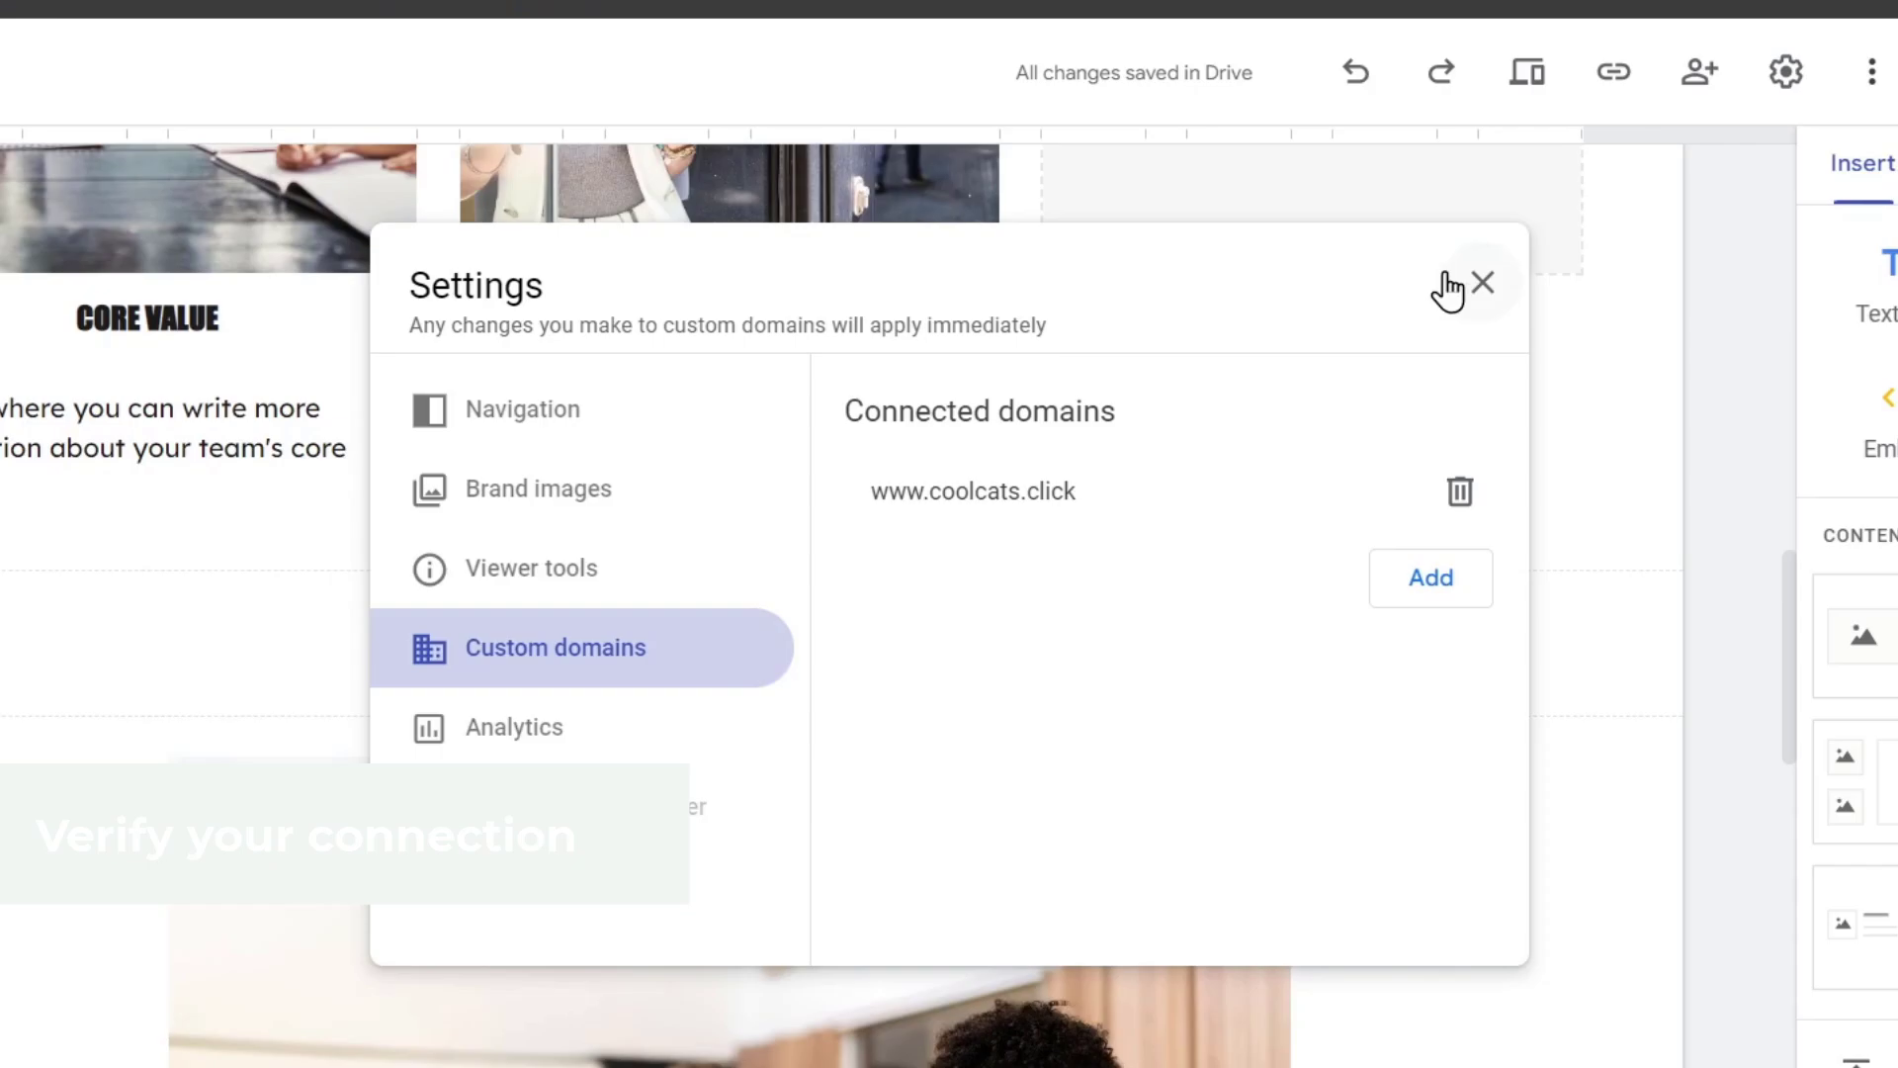
pyautogui.click(1475, 282)
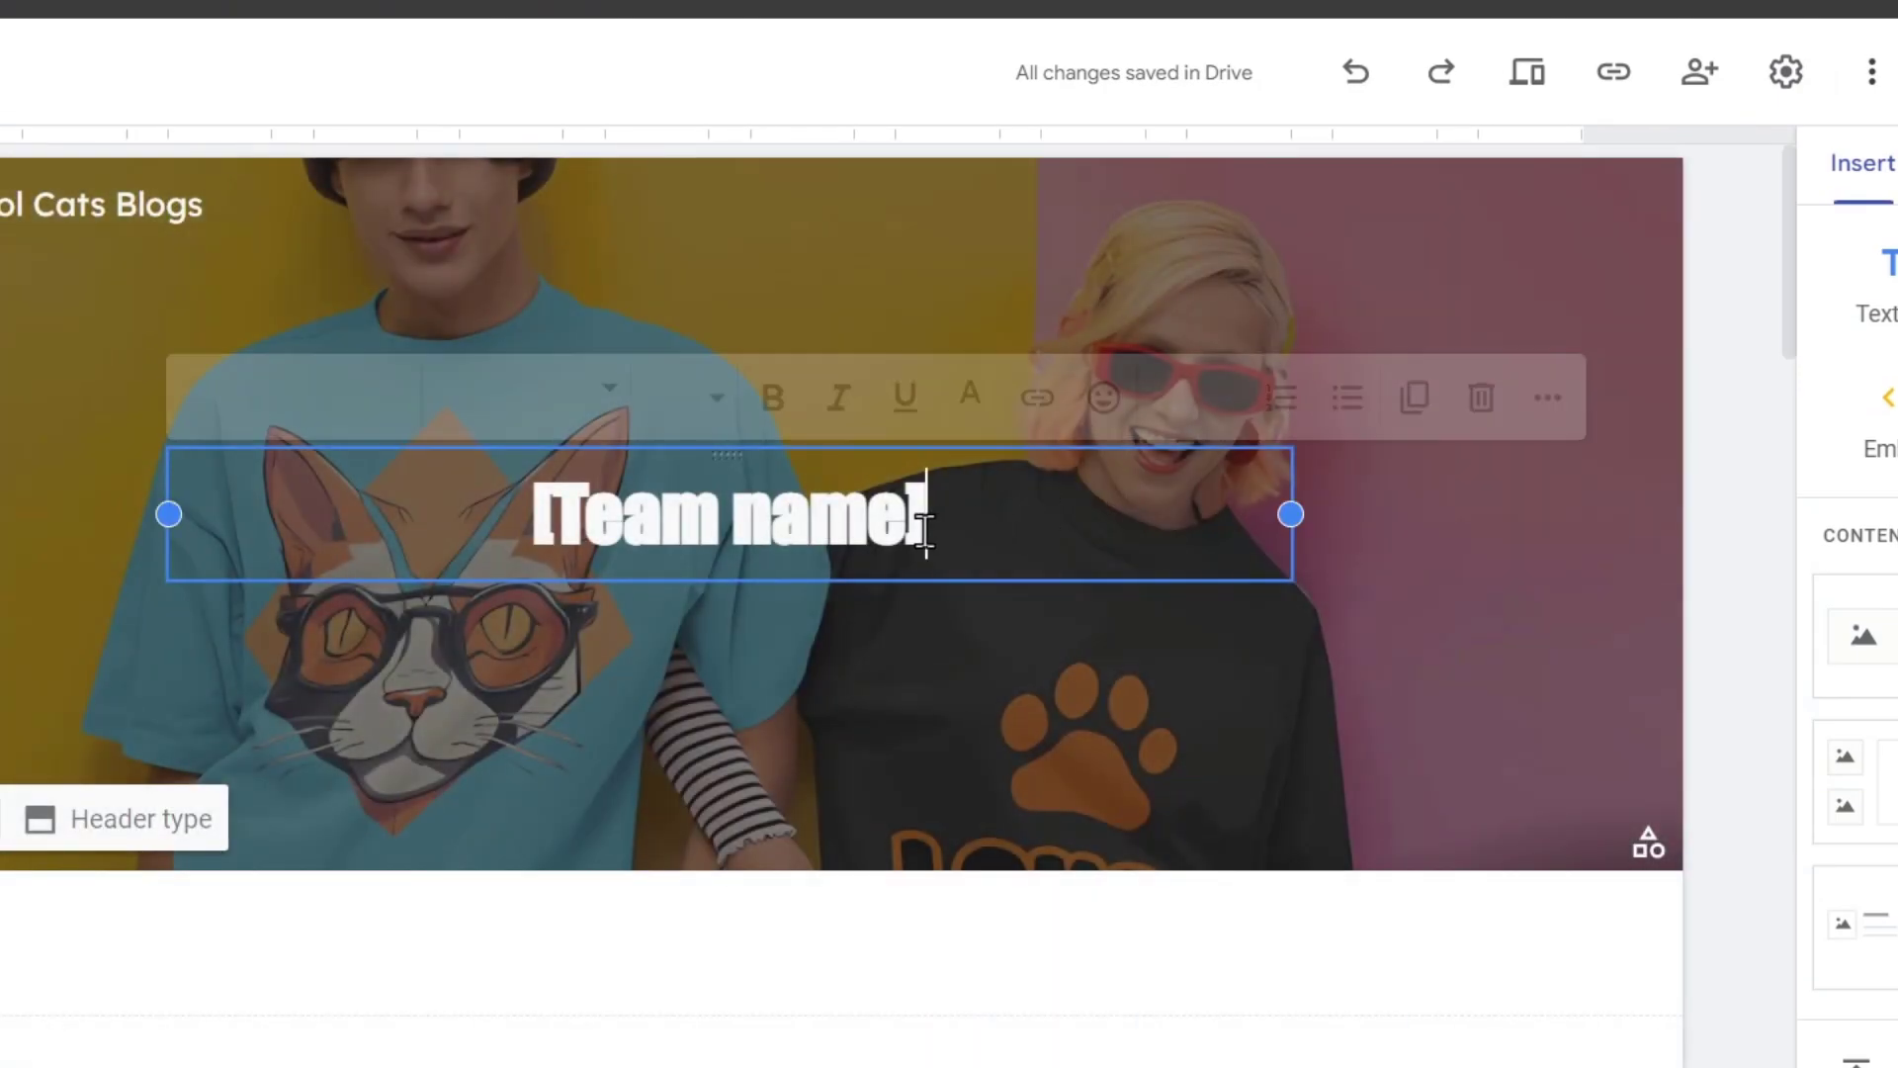
# Change the [Team name] header to 'Cool Cats Store' and publish the site
pyautogui.tripleClick(869, 532)
pyautogui.write('Cool Cats Store')
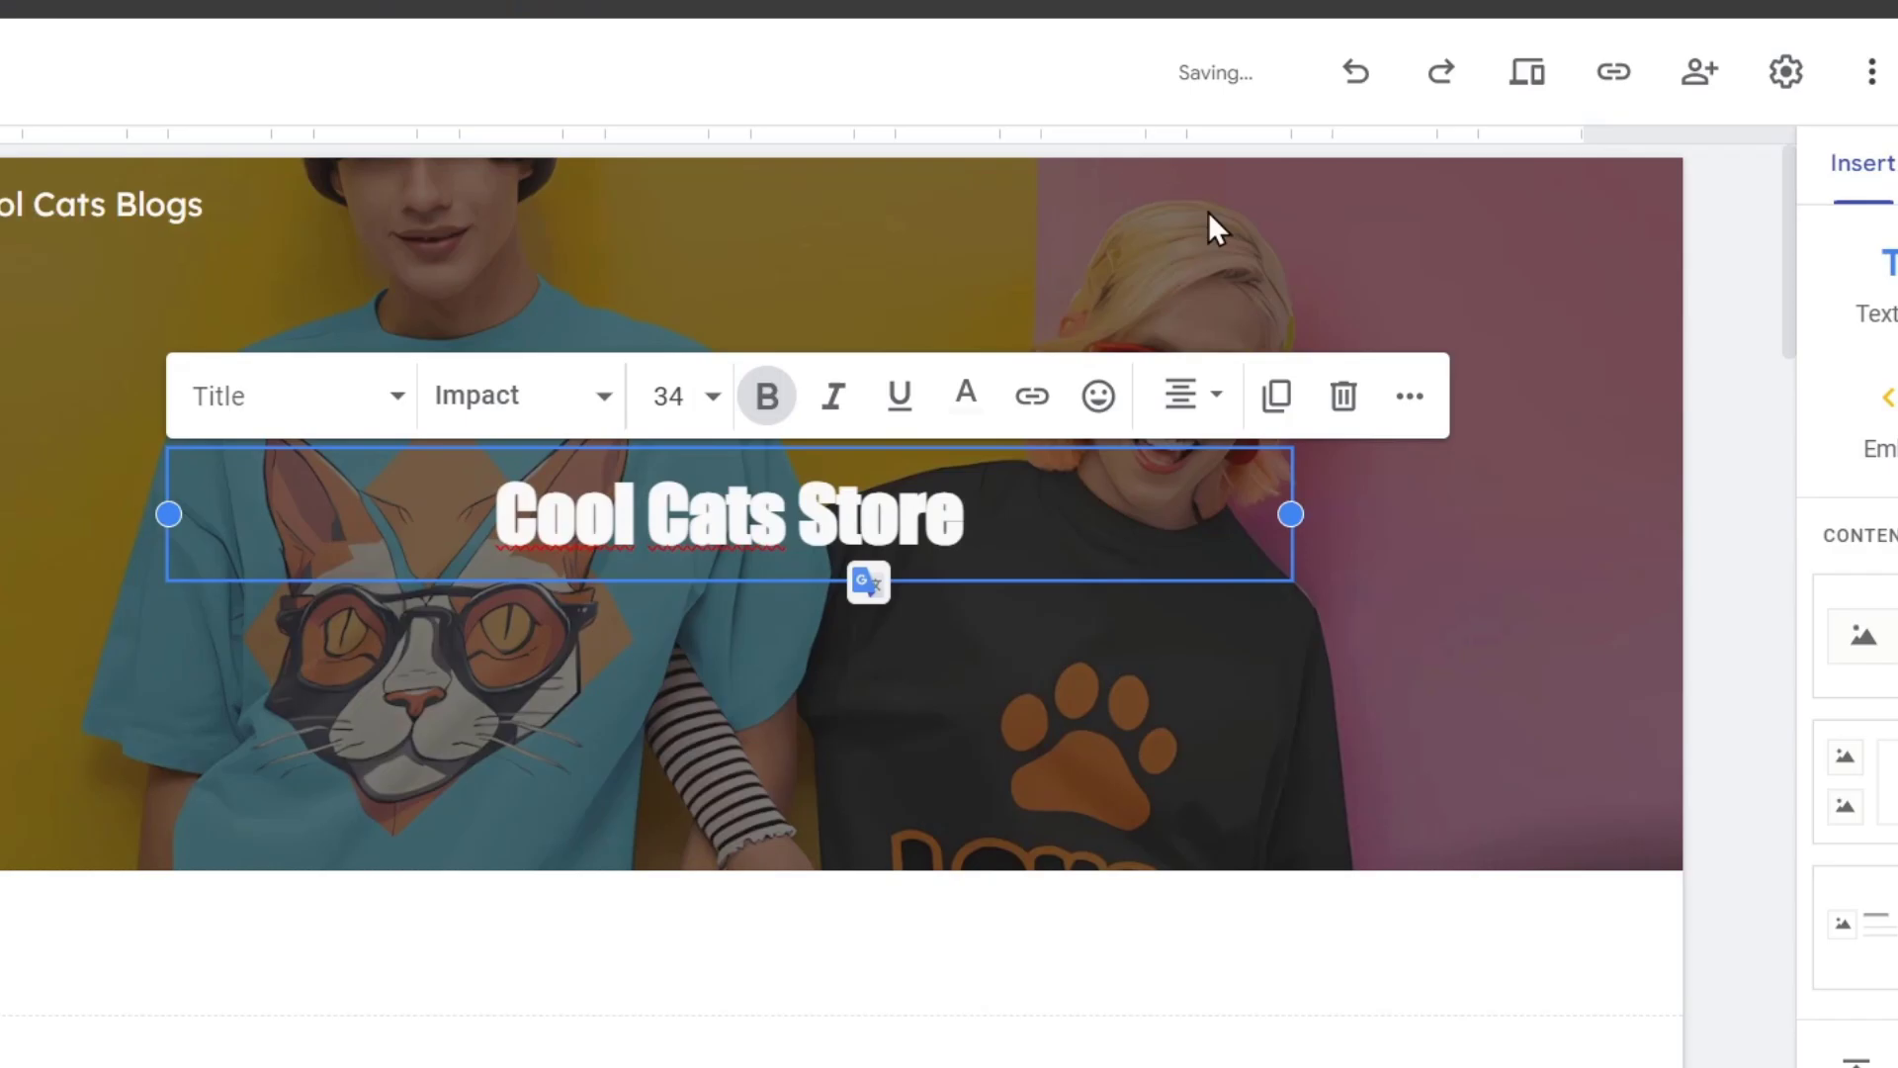
pyautogui.click(1893, 71)
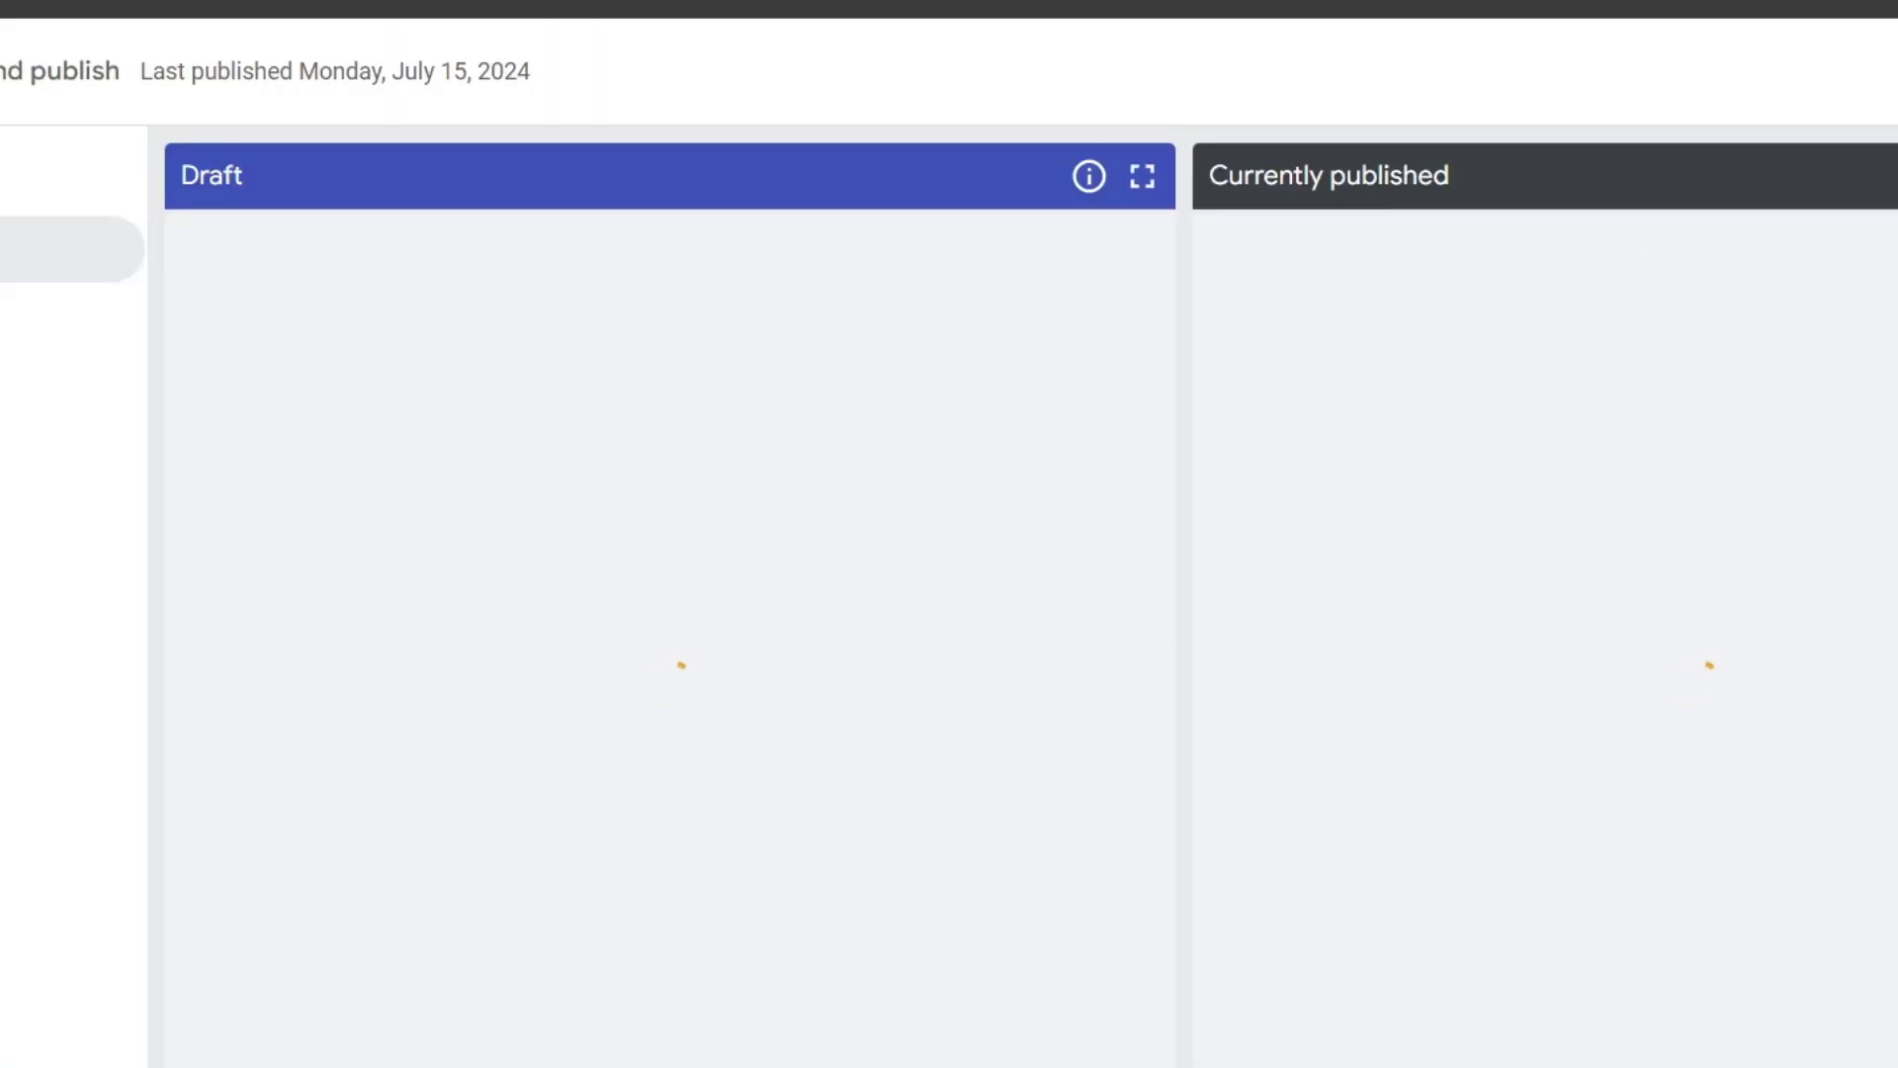
pyautogui.click(1893, 72)
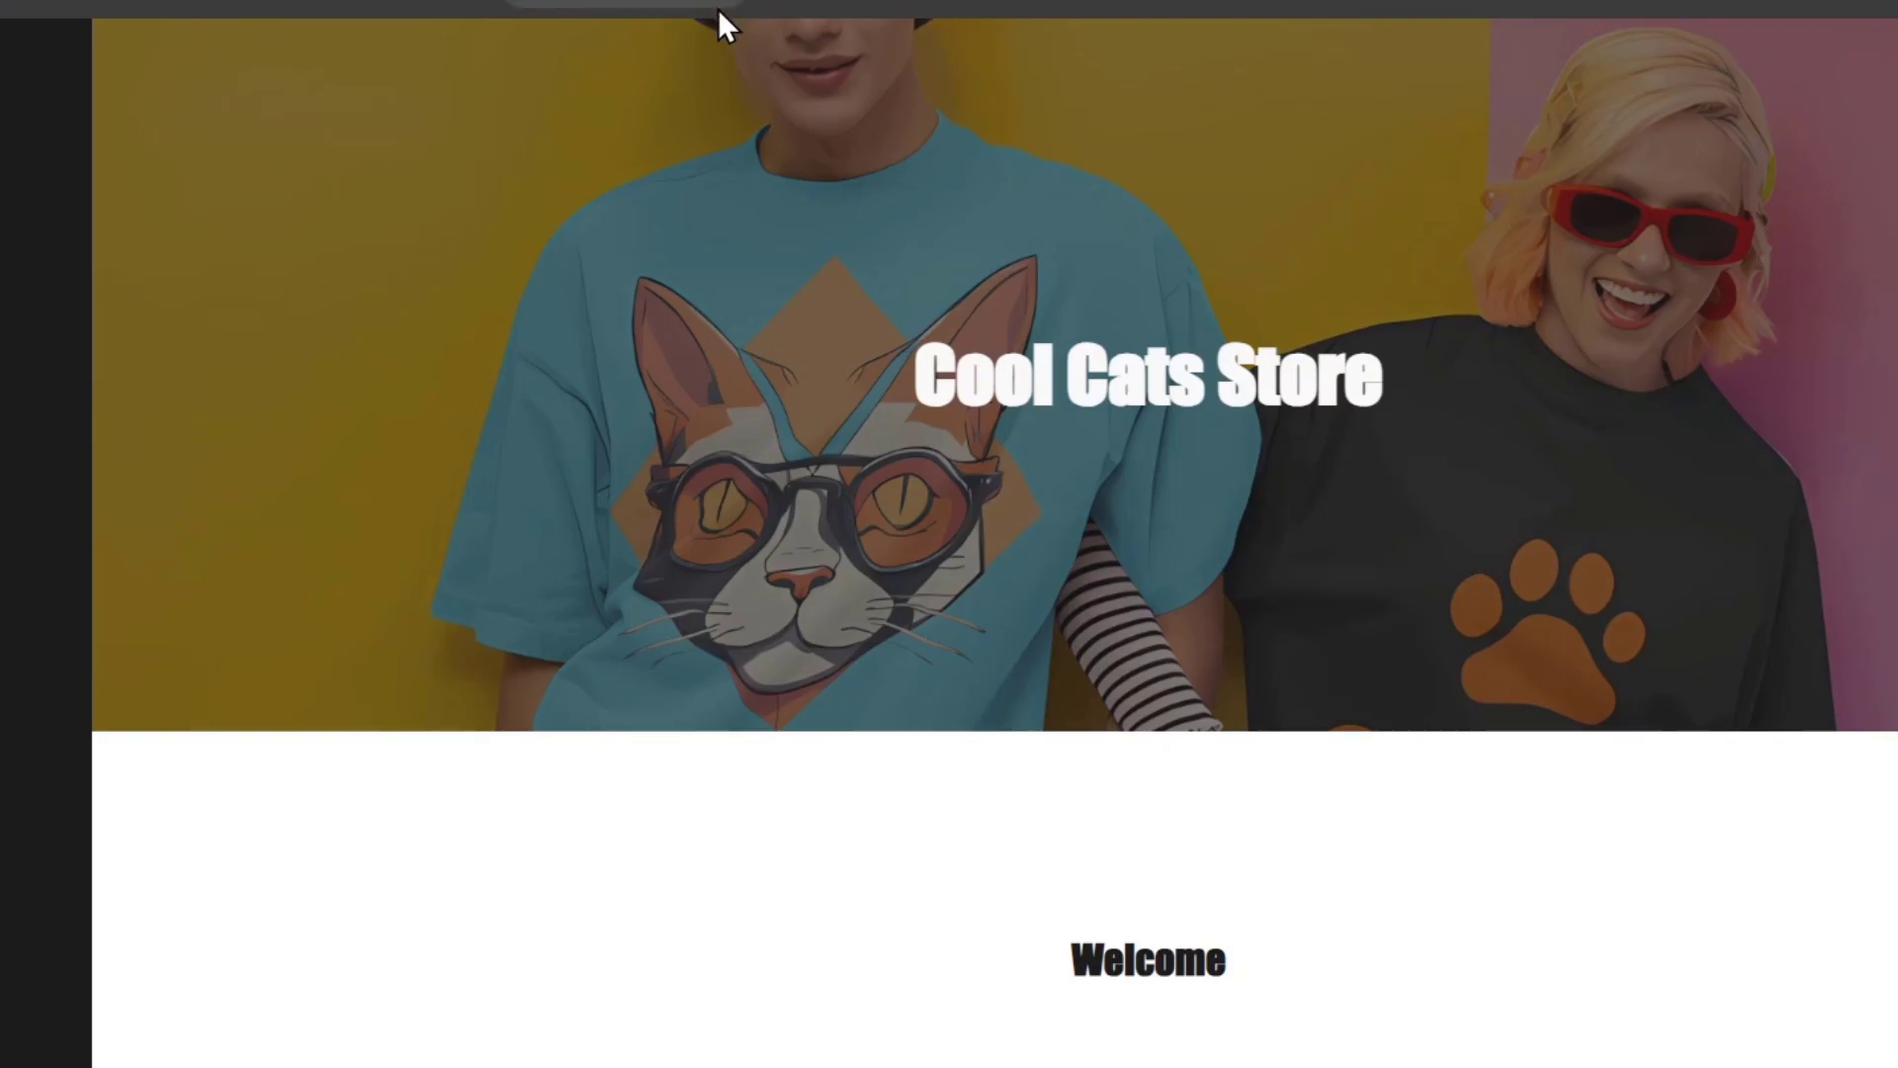
# Visit coolcats.click in the browser to check the domain
pyautogui.write('c')
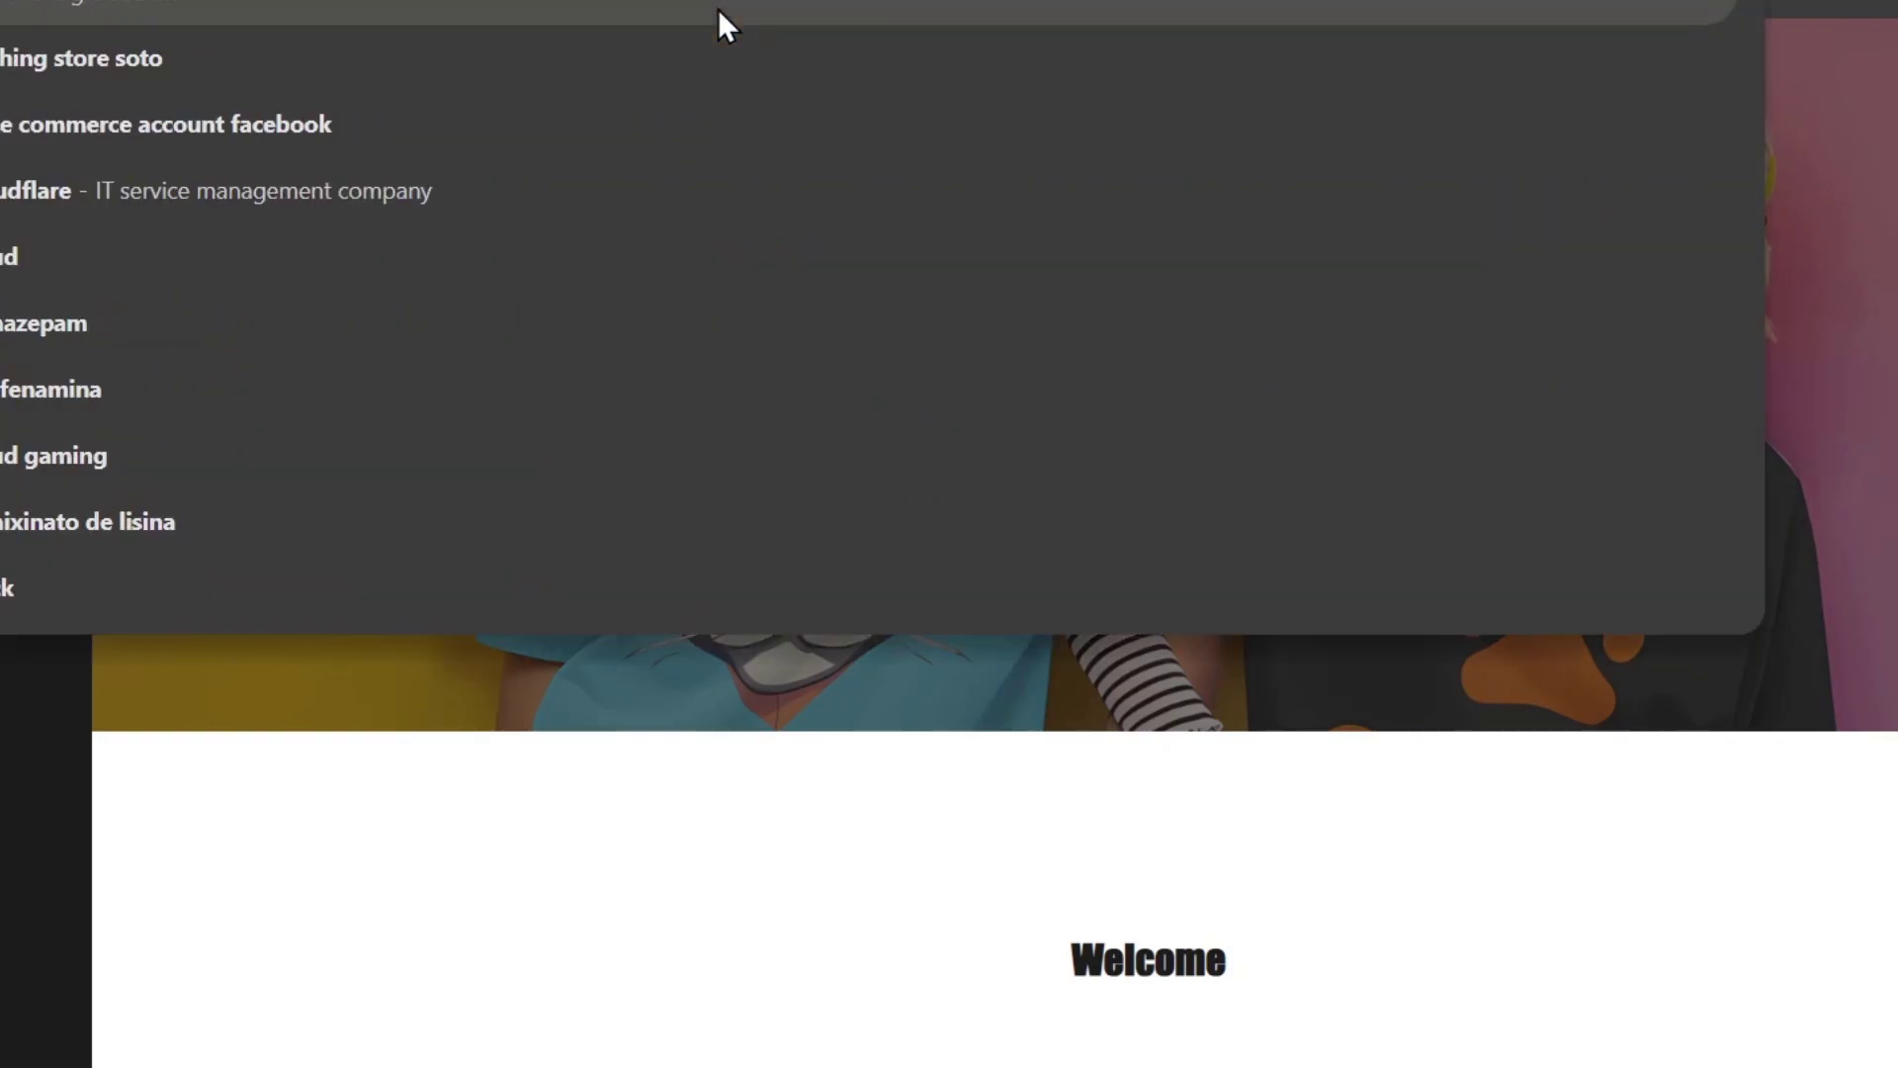
pyautogui.write('oolcats.click')
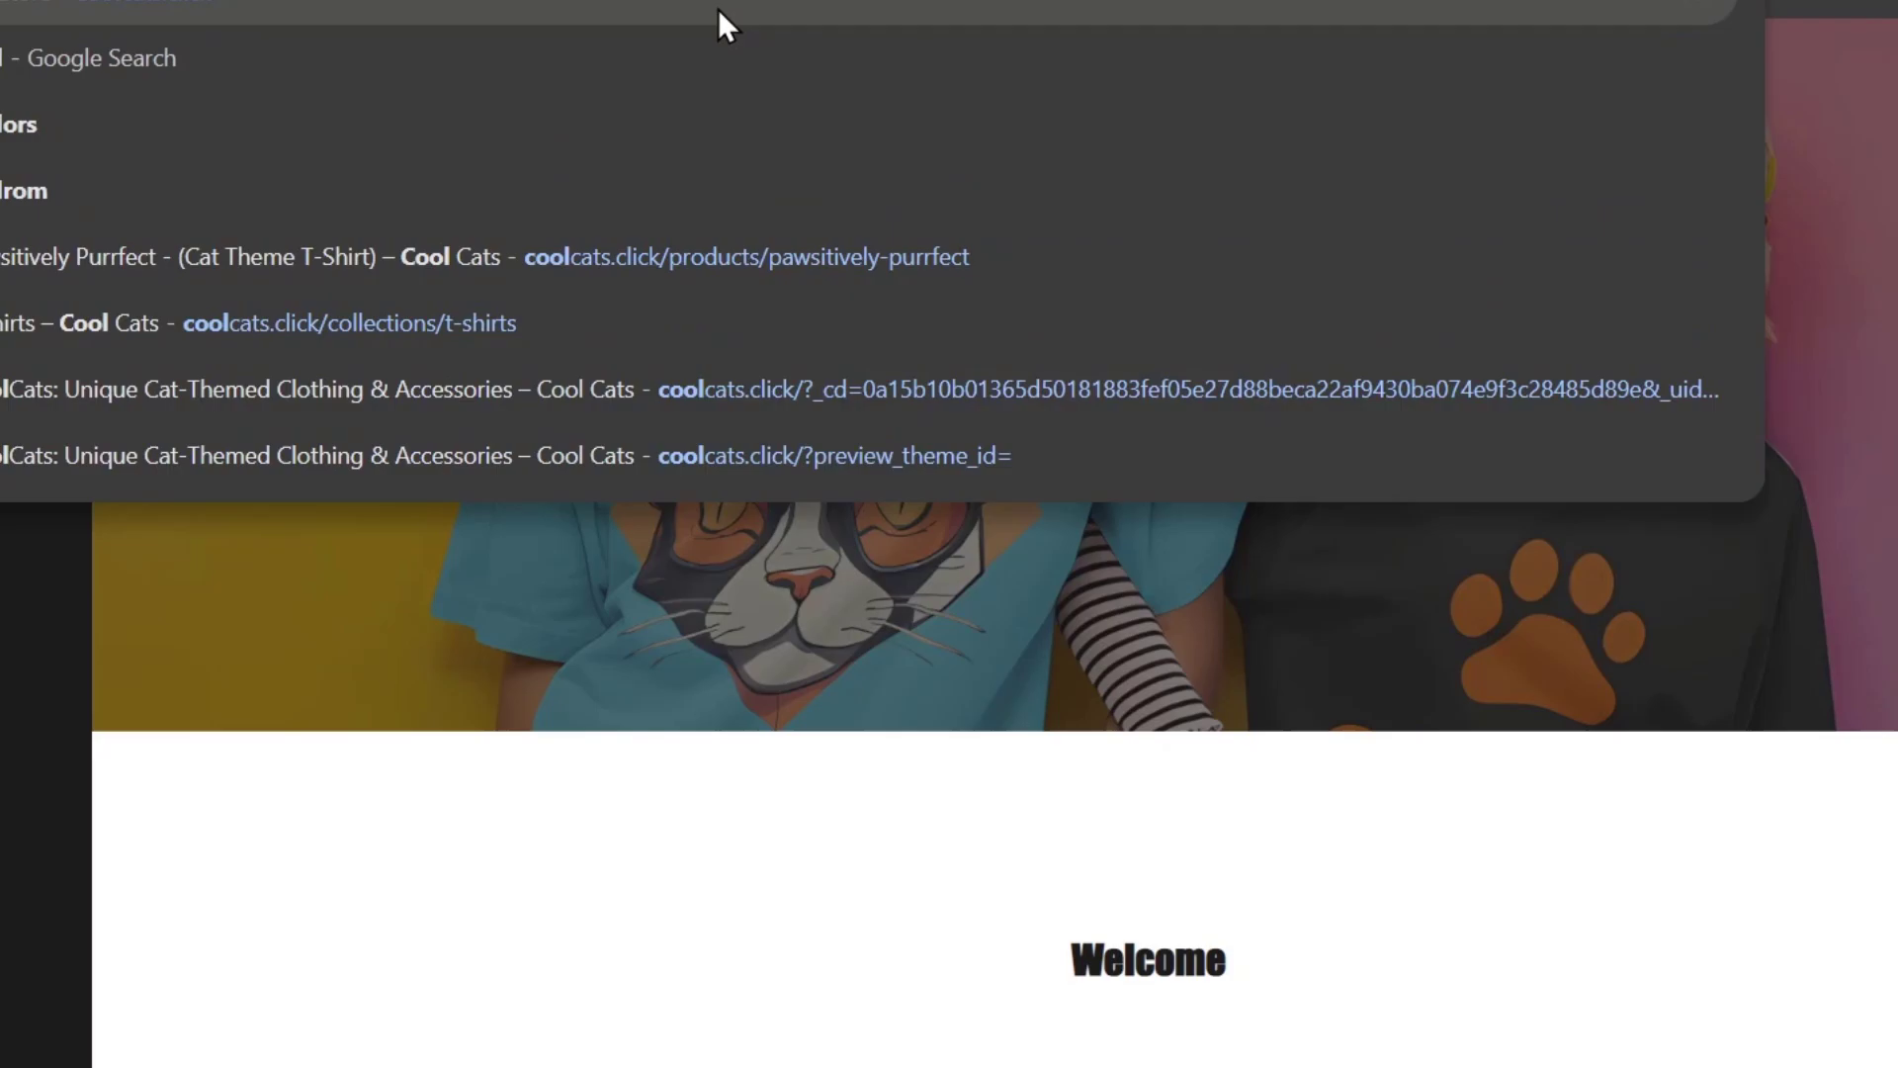
pyautogui.press('Return')
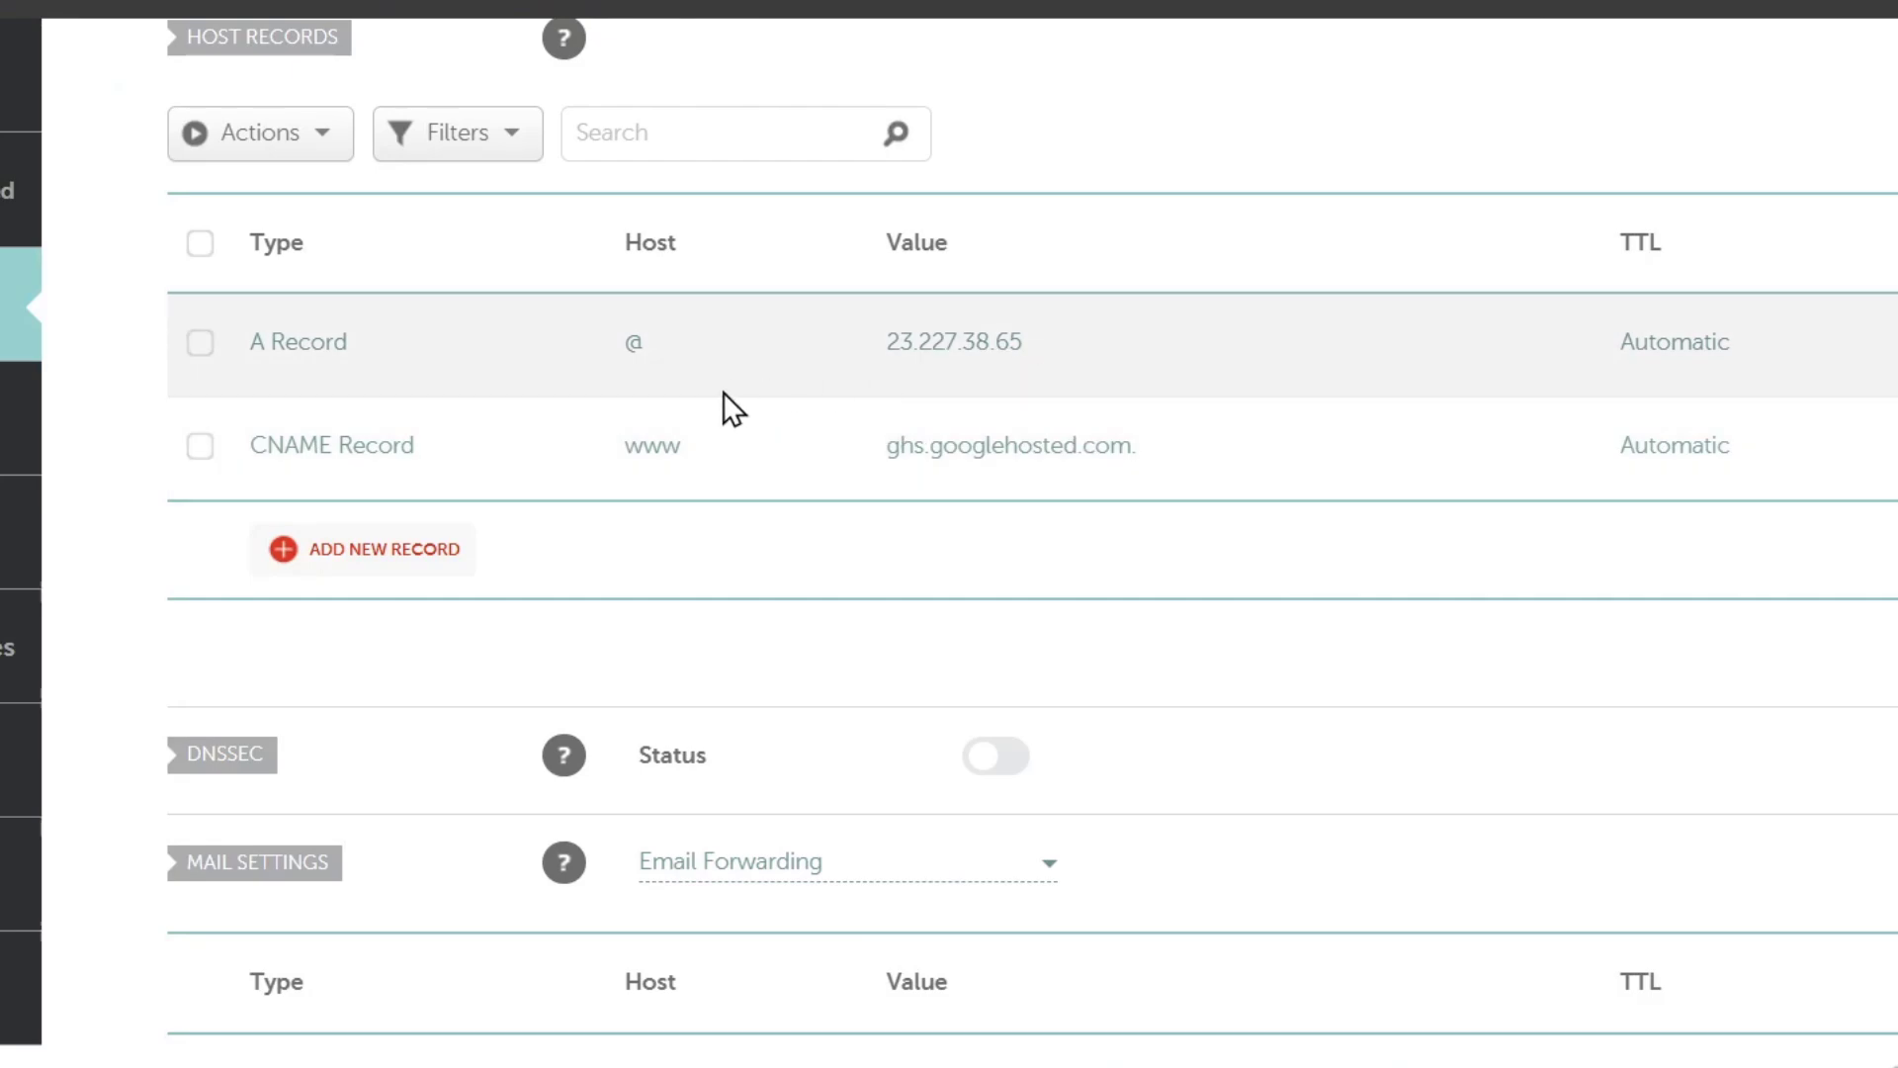
# Delete the Namecheap A record for 23.227.38.65, keeping only the www CNAME to ghs.googlehosted.com
pyautogui.click(1886, 341)
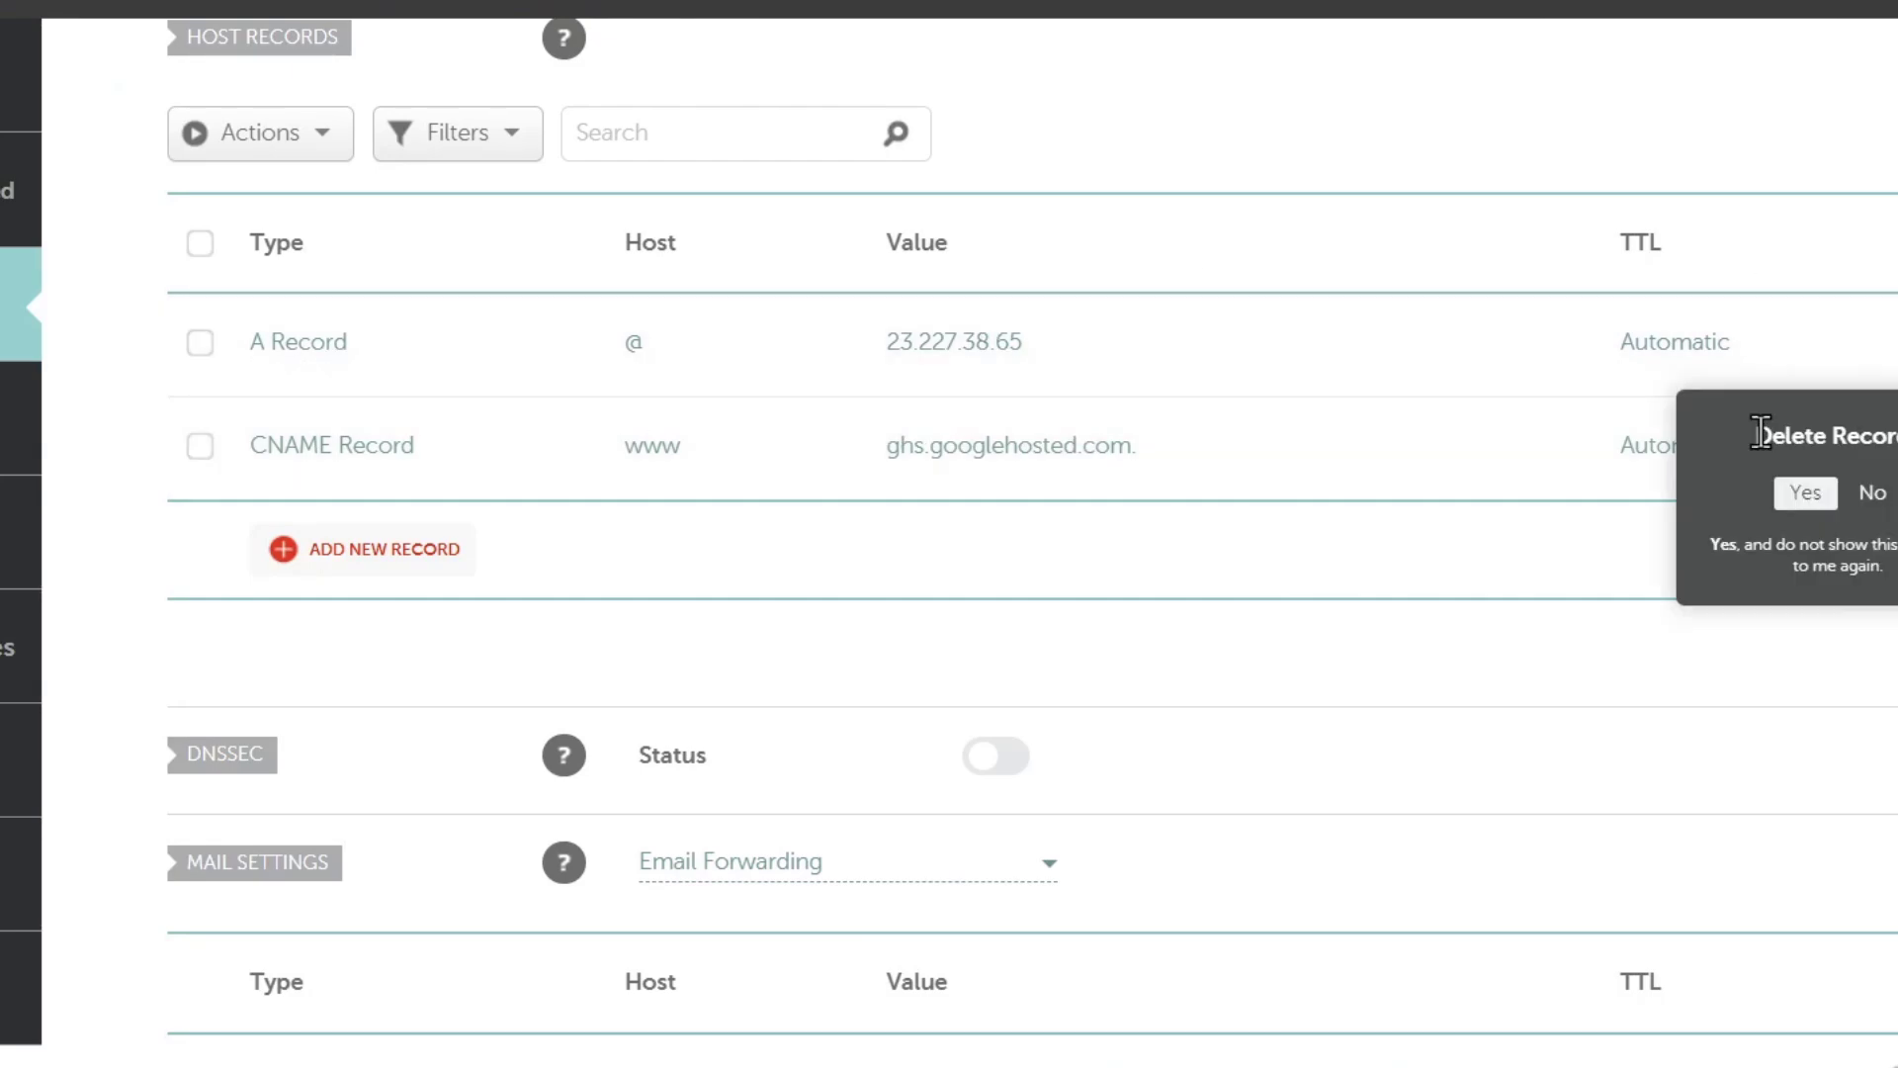
pyautogui.click(1785, 518)
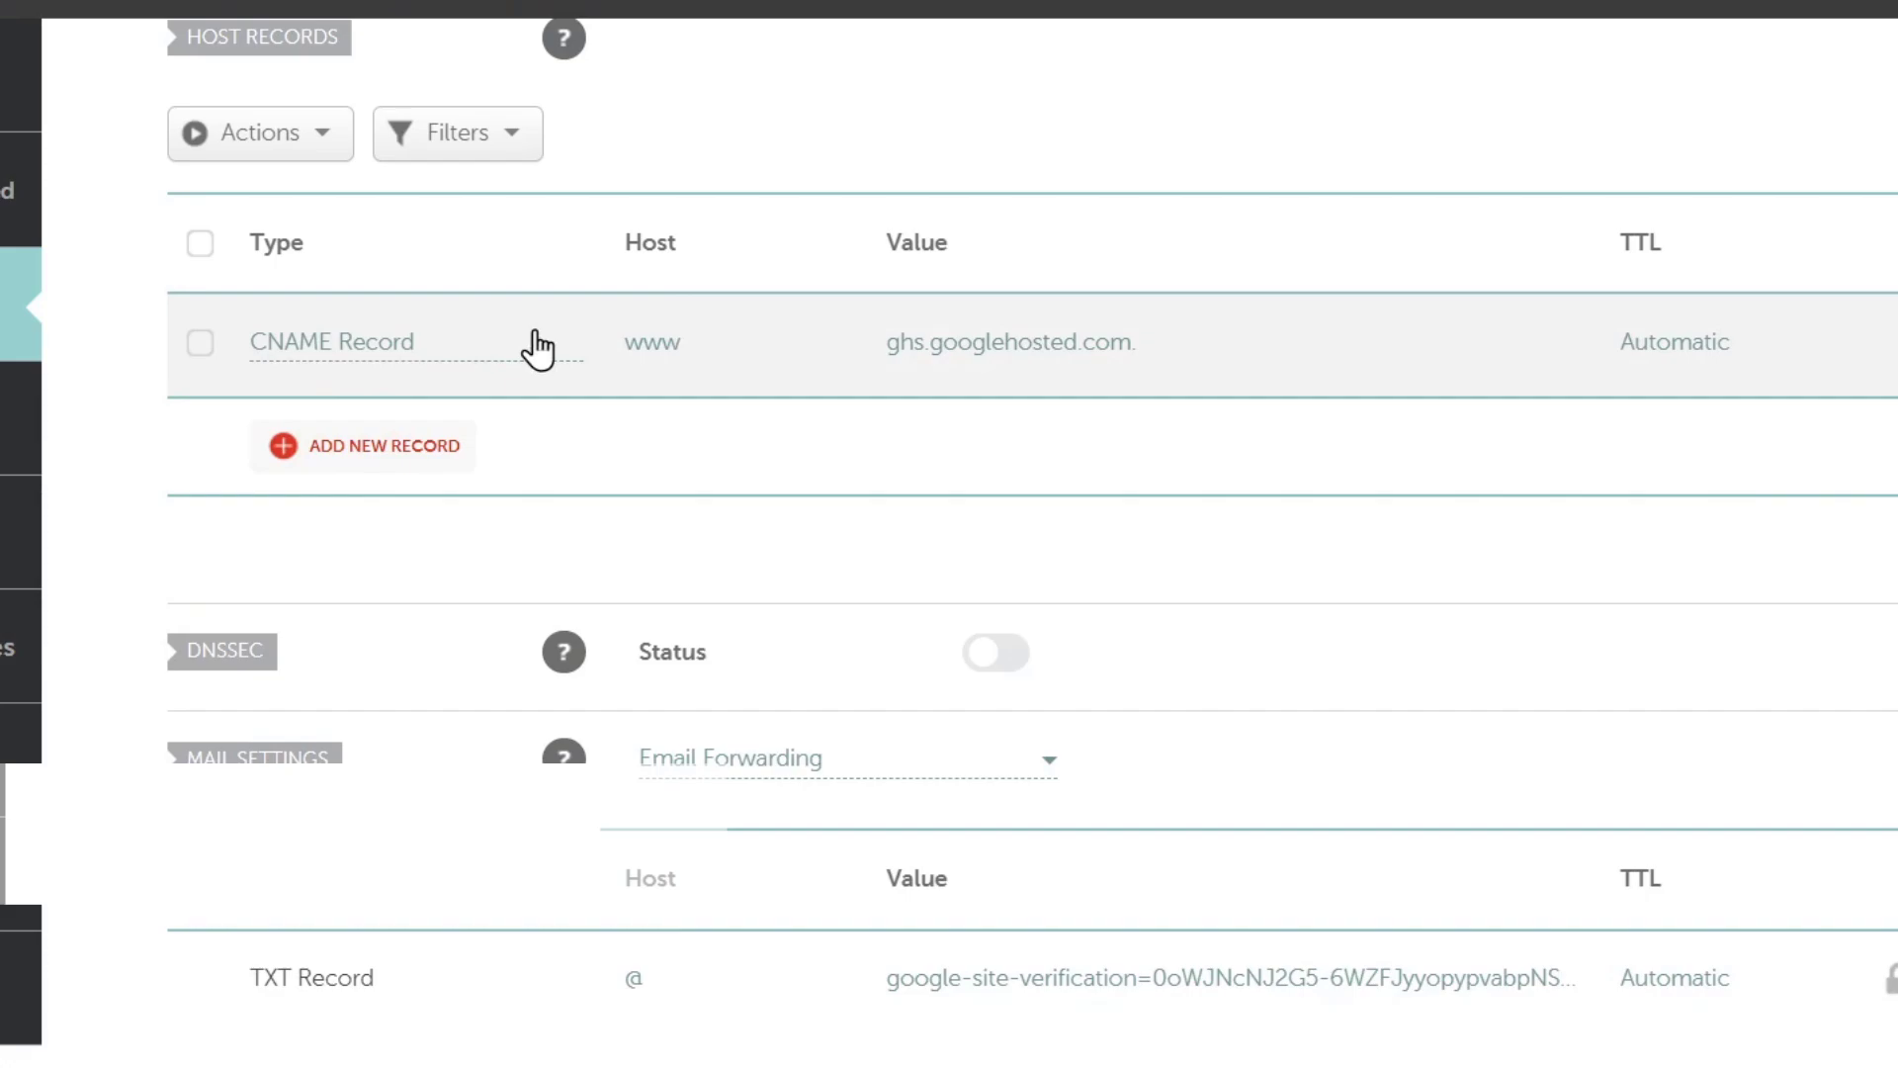
pyautogui.scroll(-4, 1047, 543)
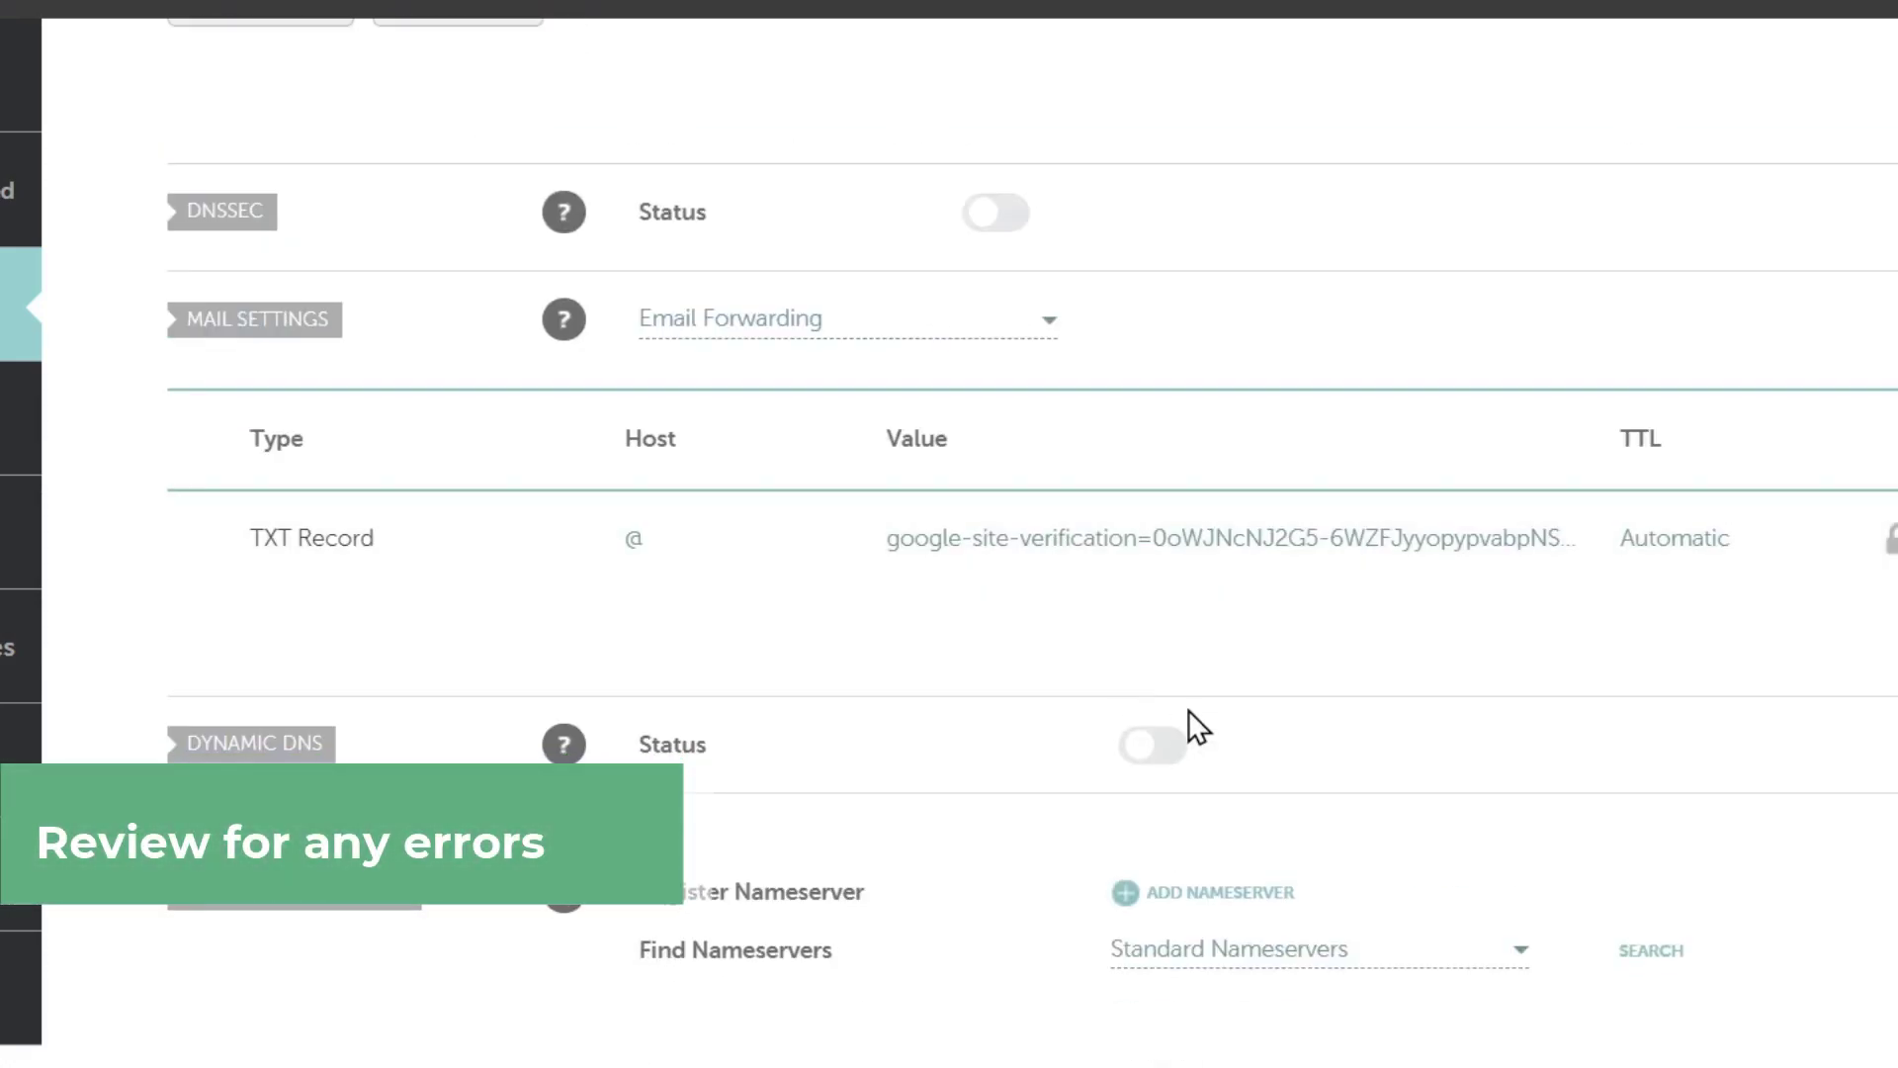
pyautogui.scroll(10, 1188, 710)
pyautogui.scroll(2, 1089, 676)
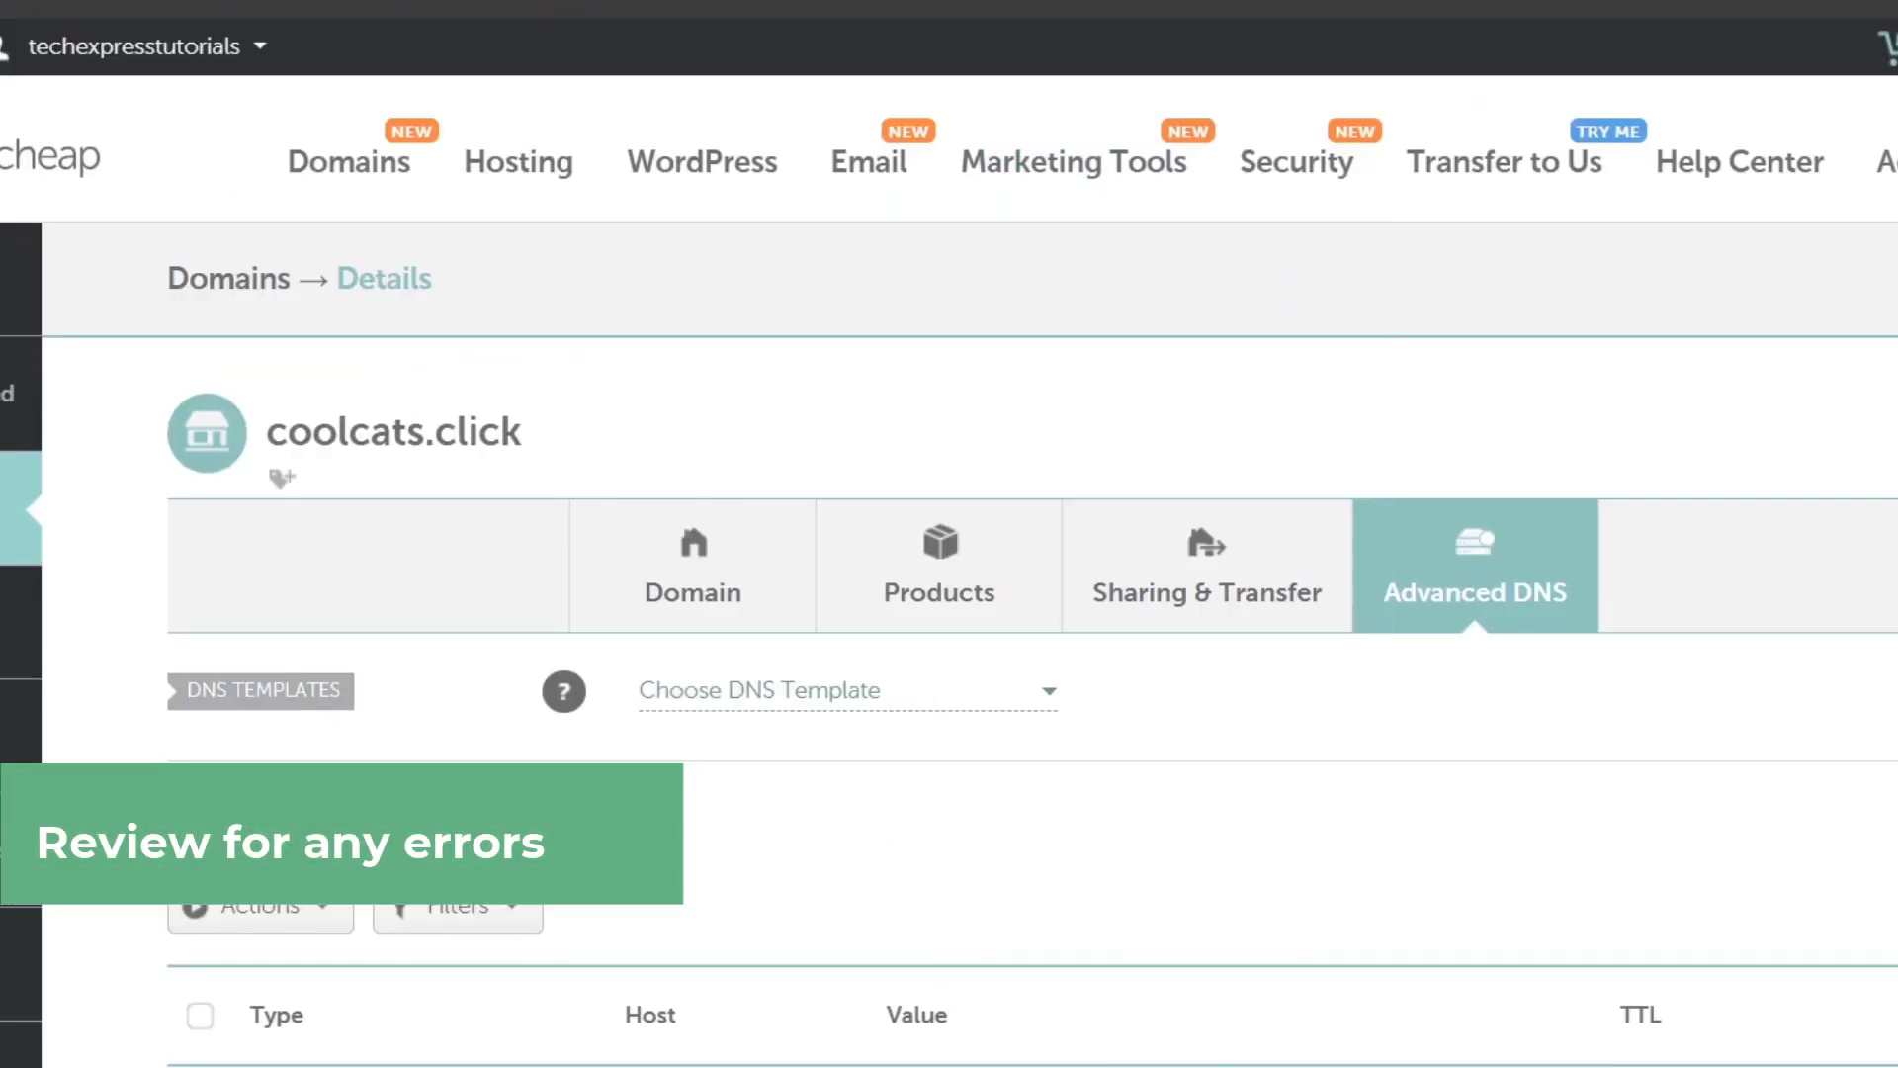
pyautogui.click(1581, 8)
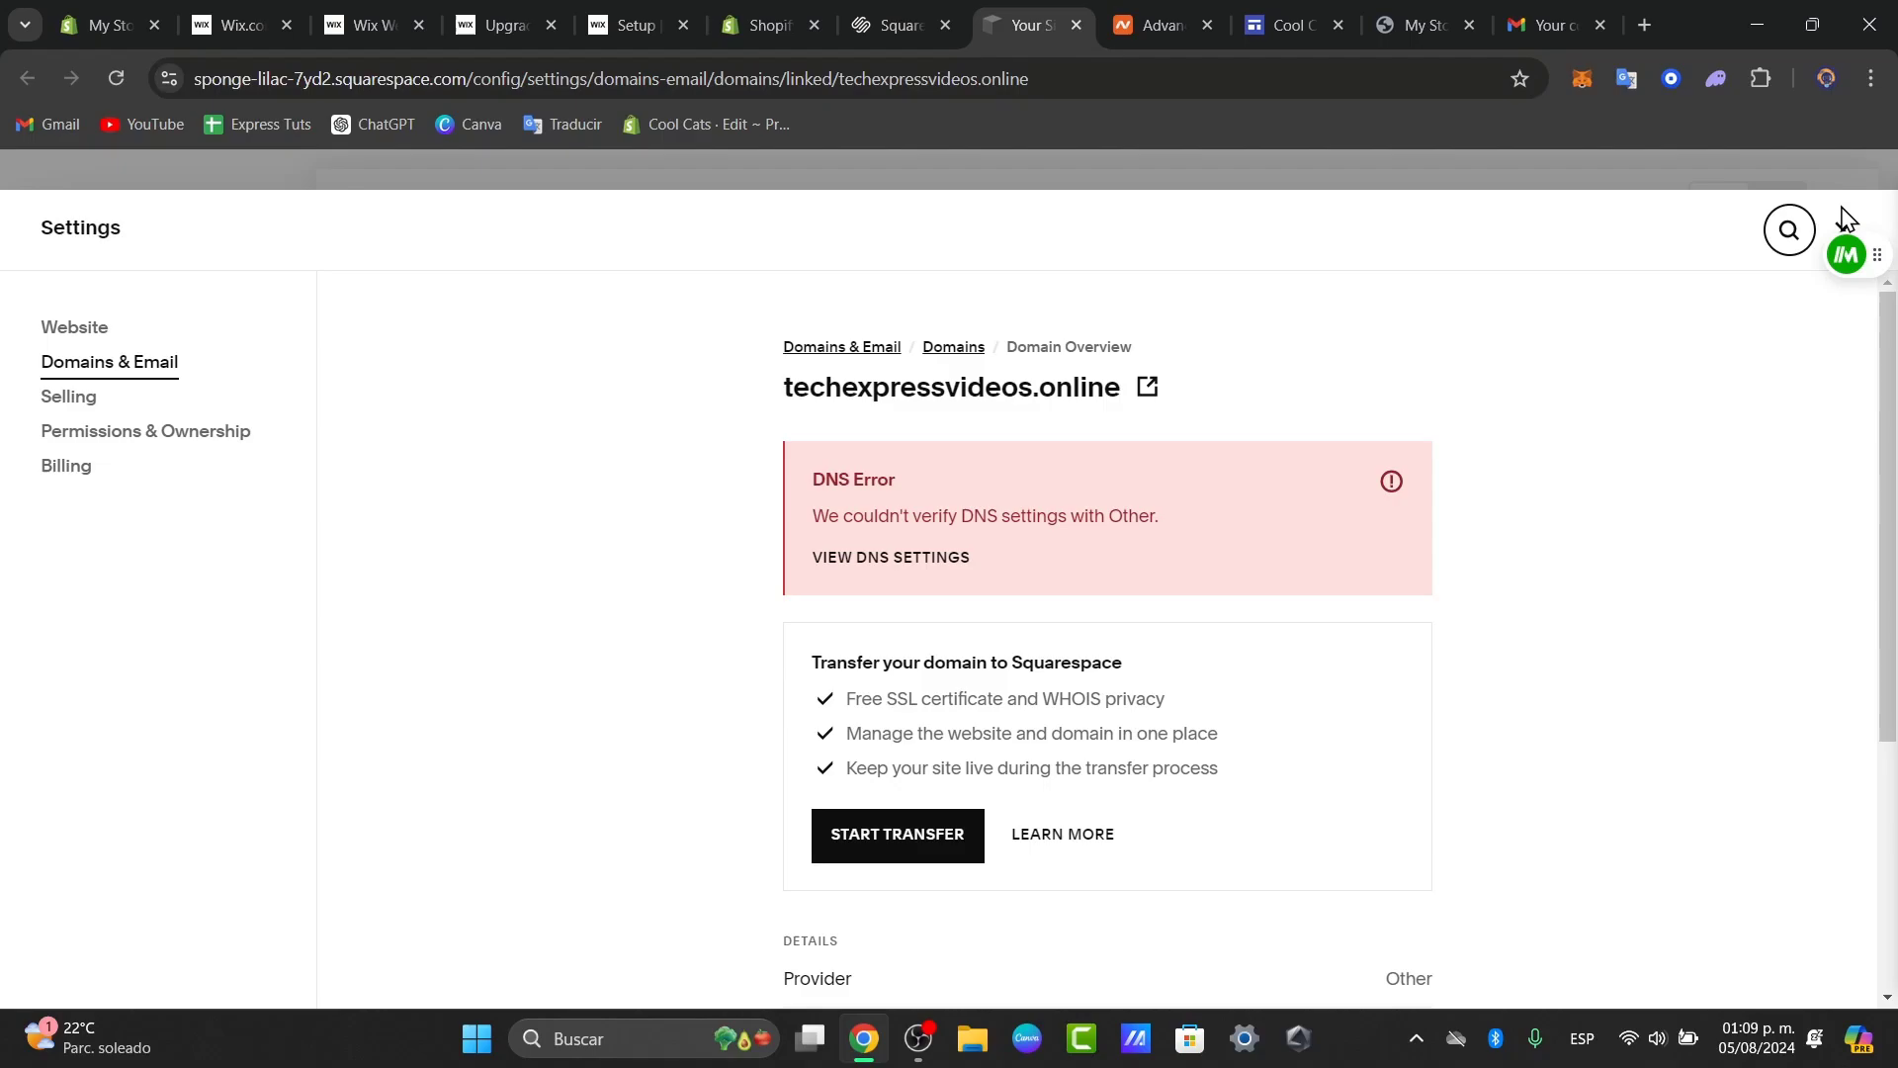
# Close the Squarespace domain settings panel and scroll through the Portfolio template preview
pyautogui.click(1844, 219)
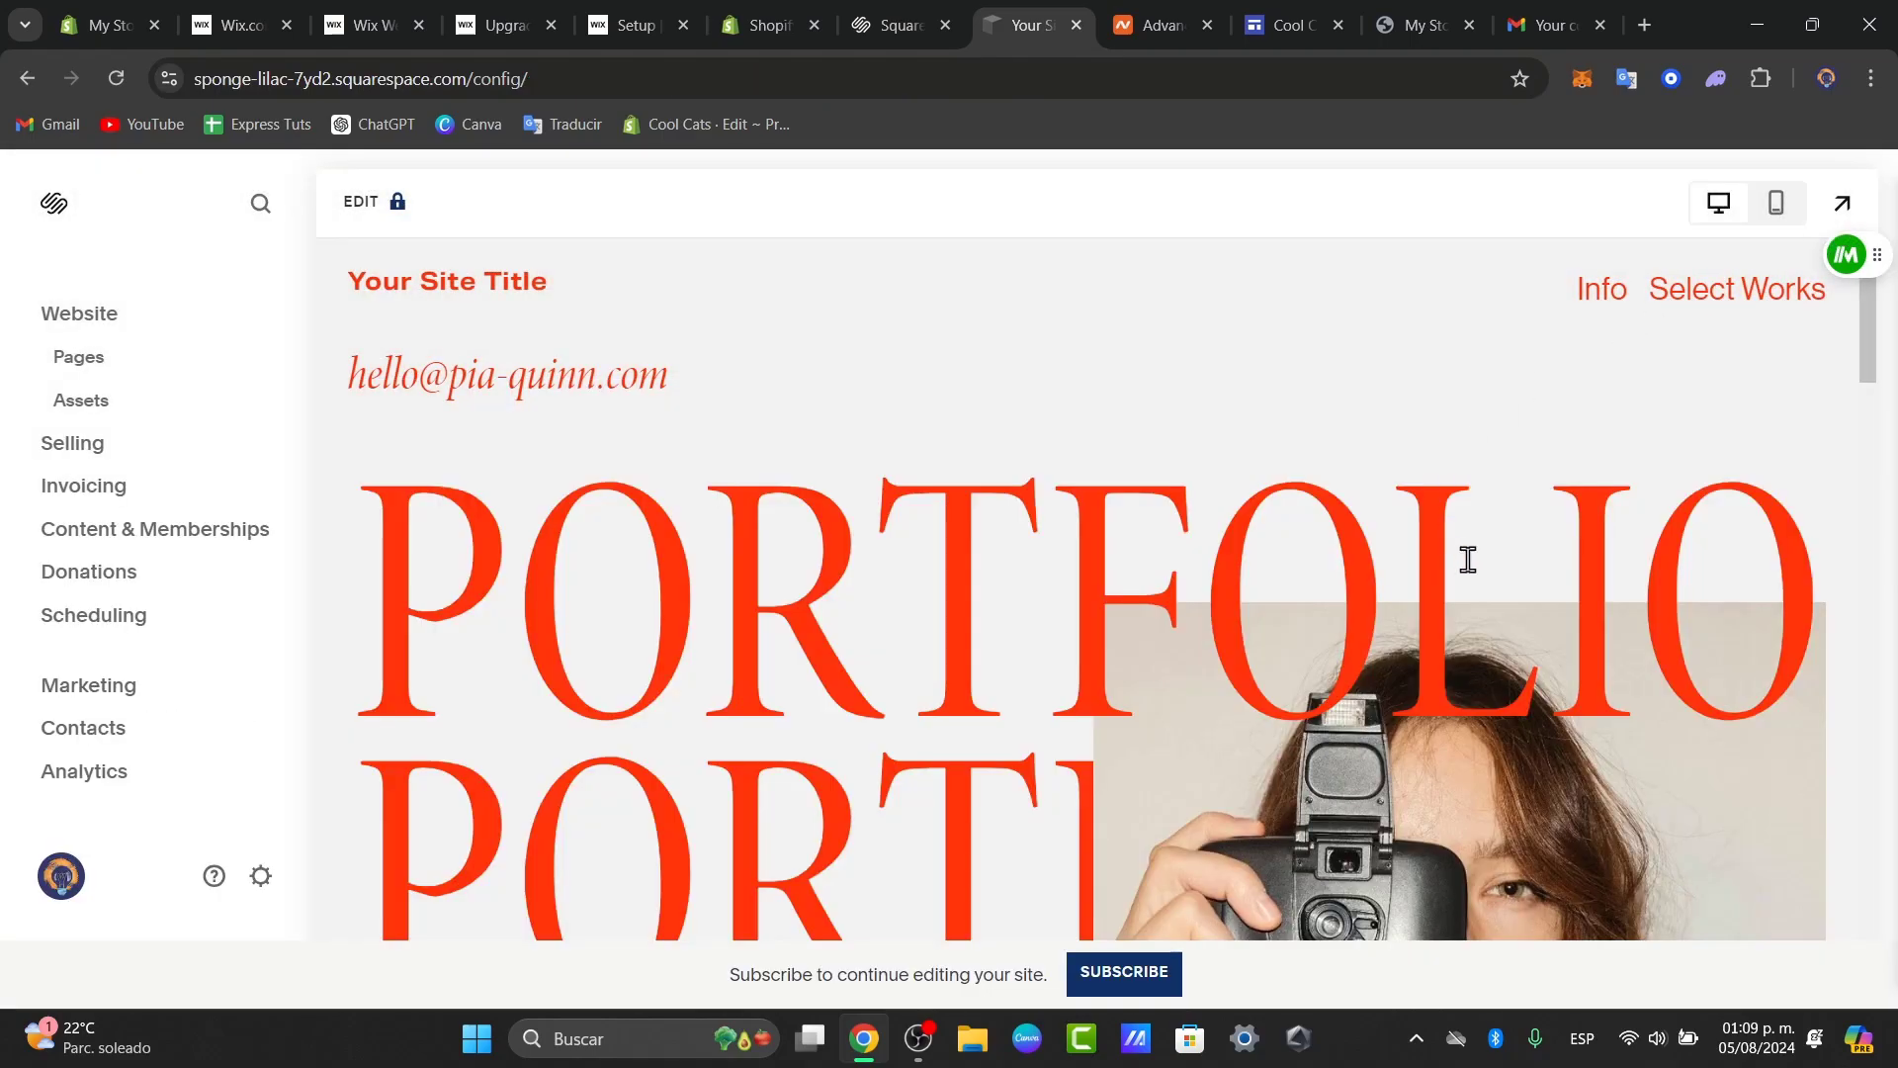
pyautogui.scroll(-3, 1463, 599)
pyautogui.scroll(3, 1461, 599)
pyautogui.scroll(-5, 1404, 490)
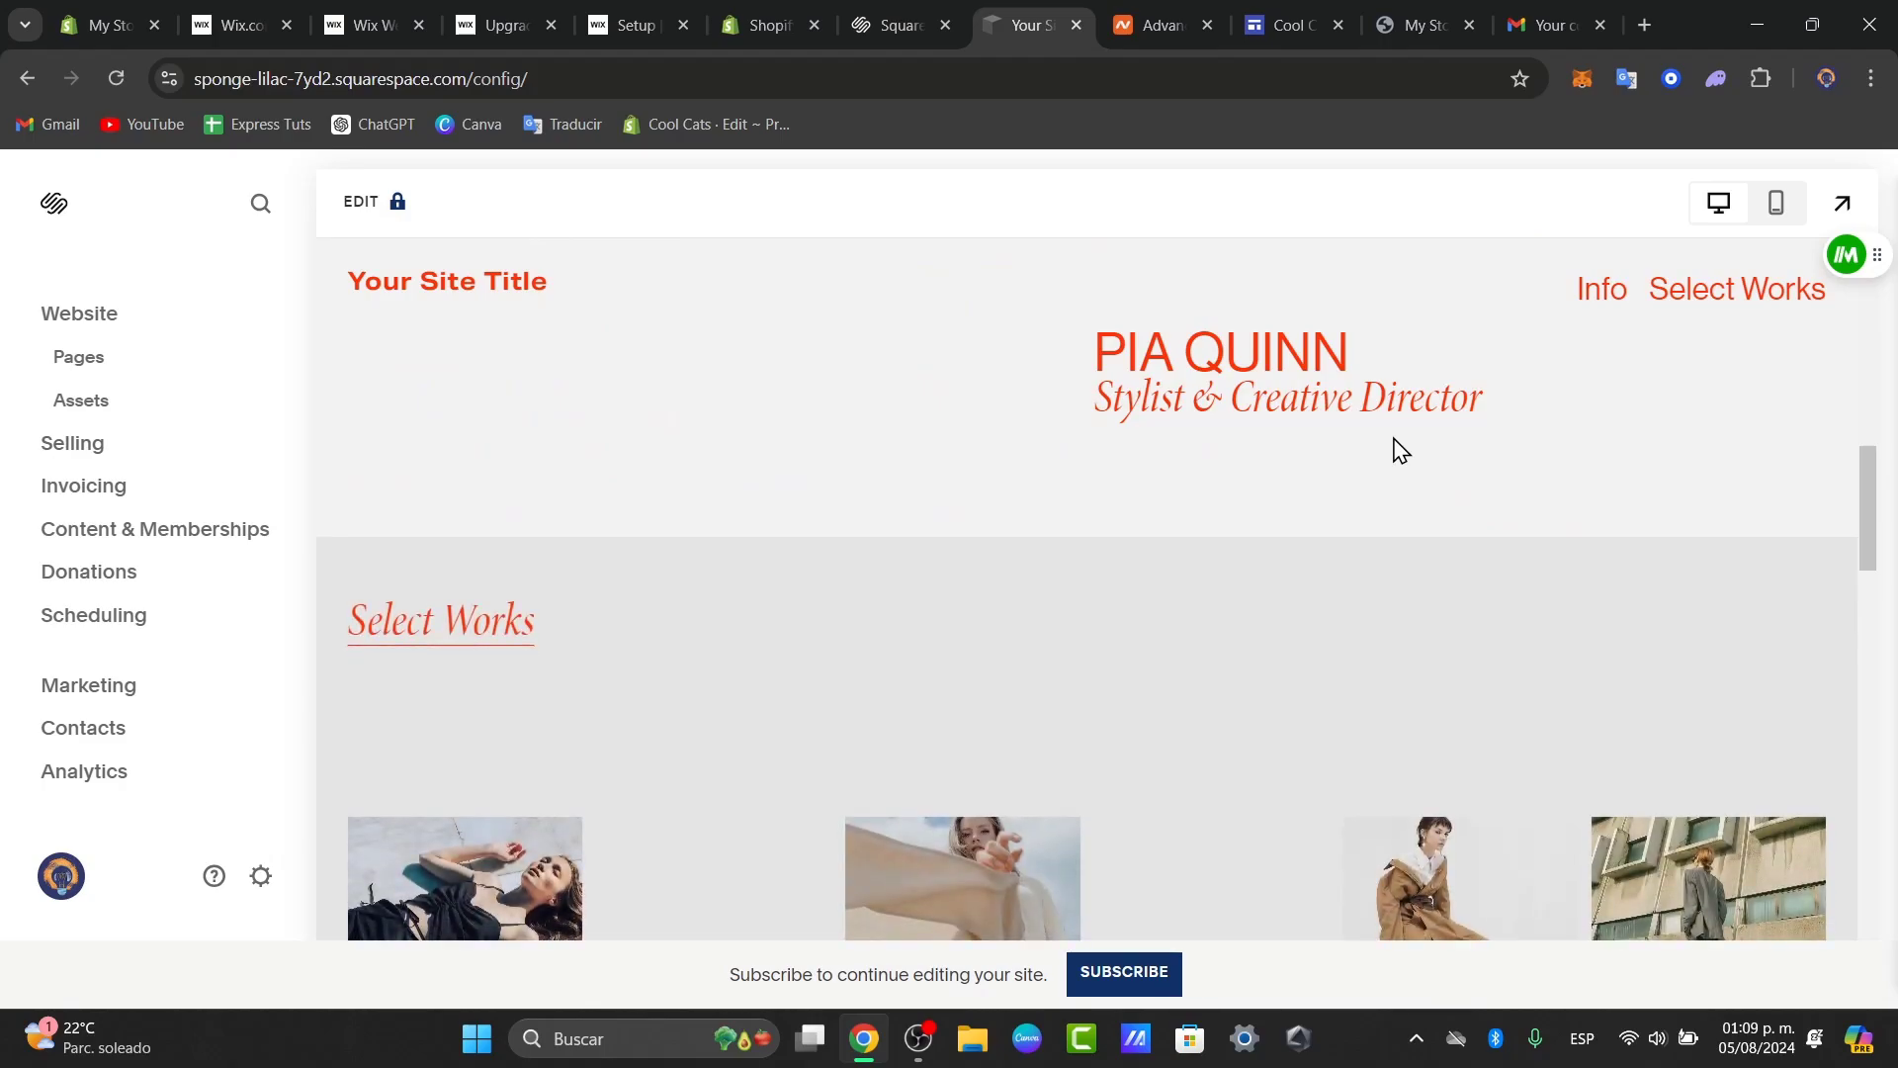
pyautogui.scroll(-5, 1399, 449)
pyautogui.scroll(10, 1399, 450)
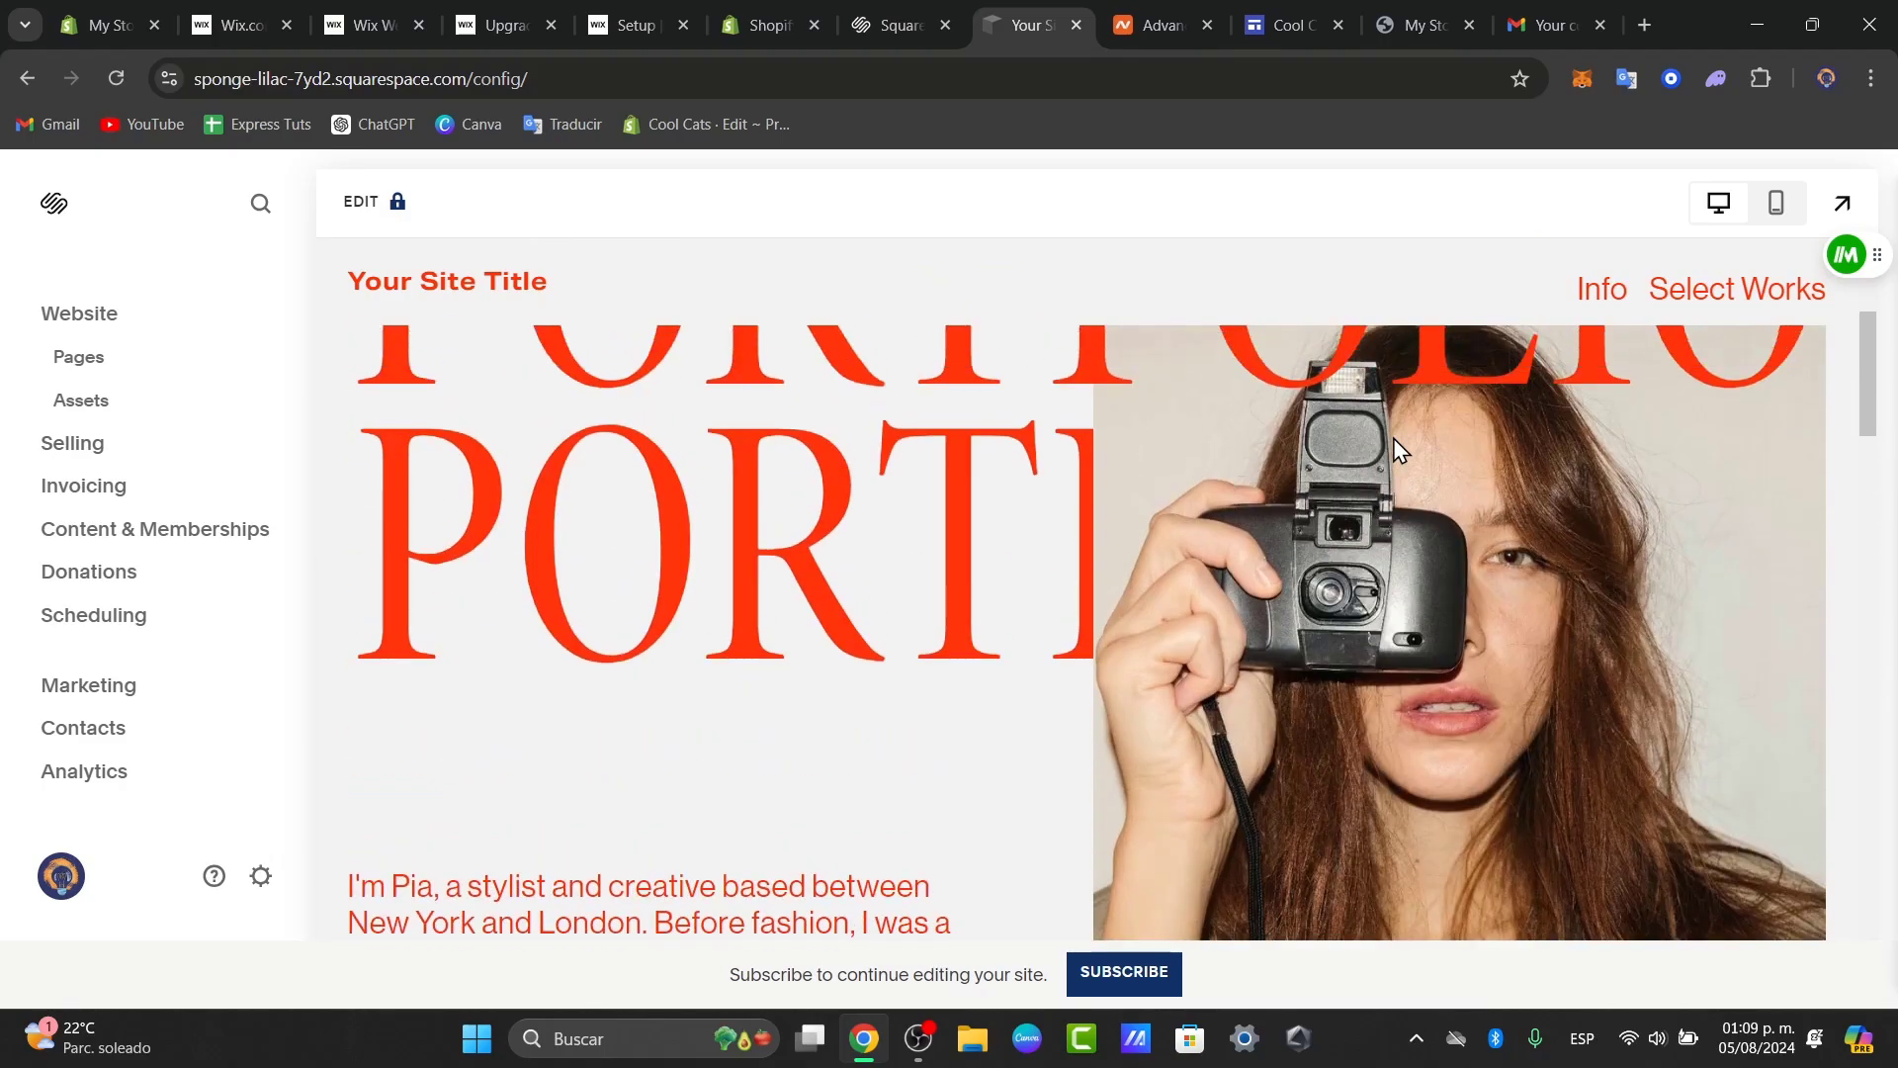
pyautogui.scroll(3, 1396, 447)
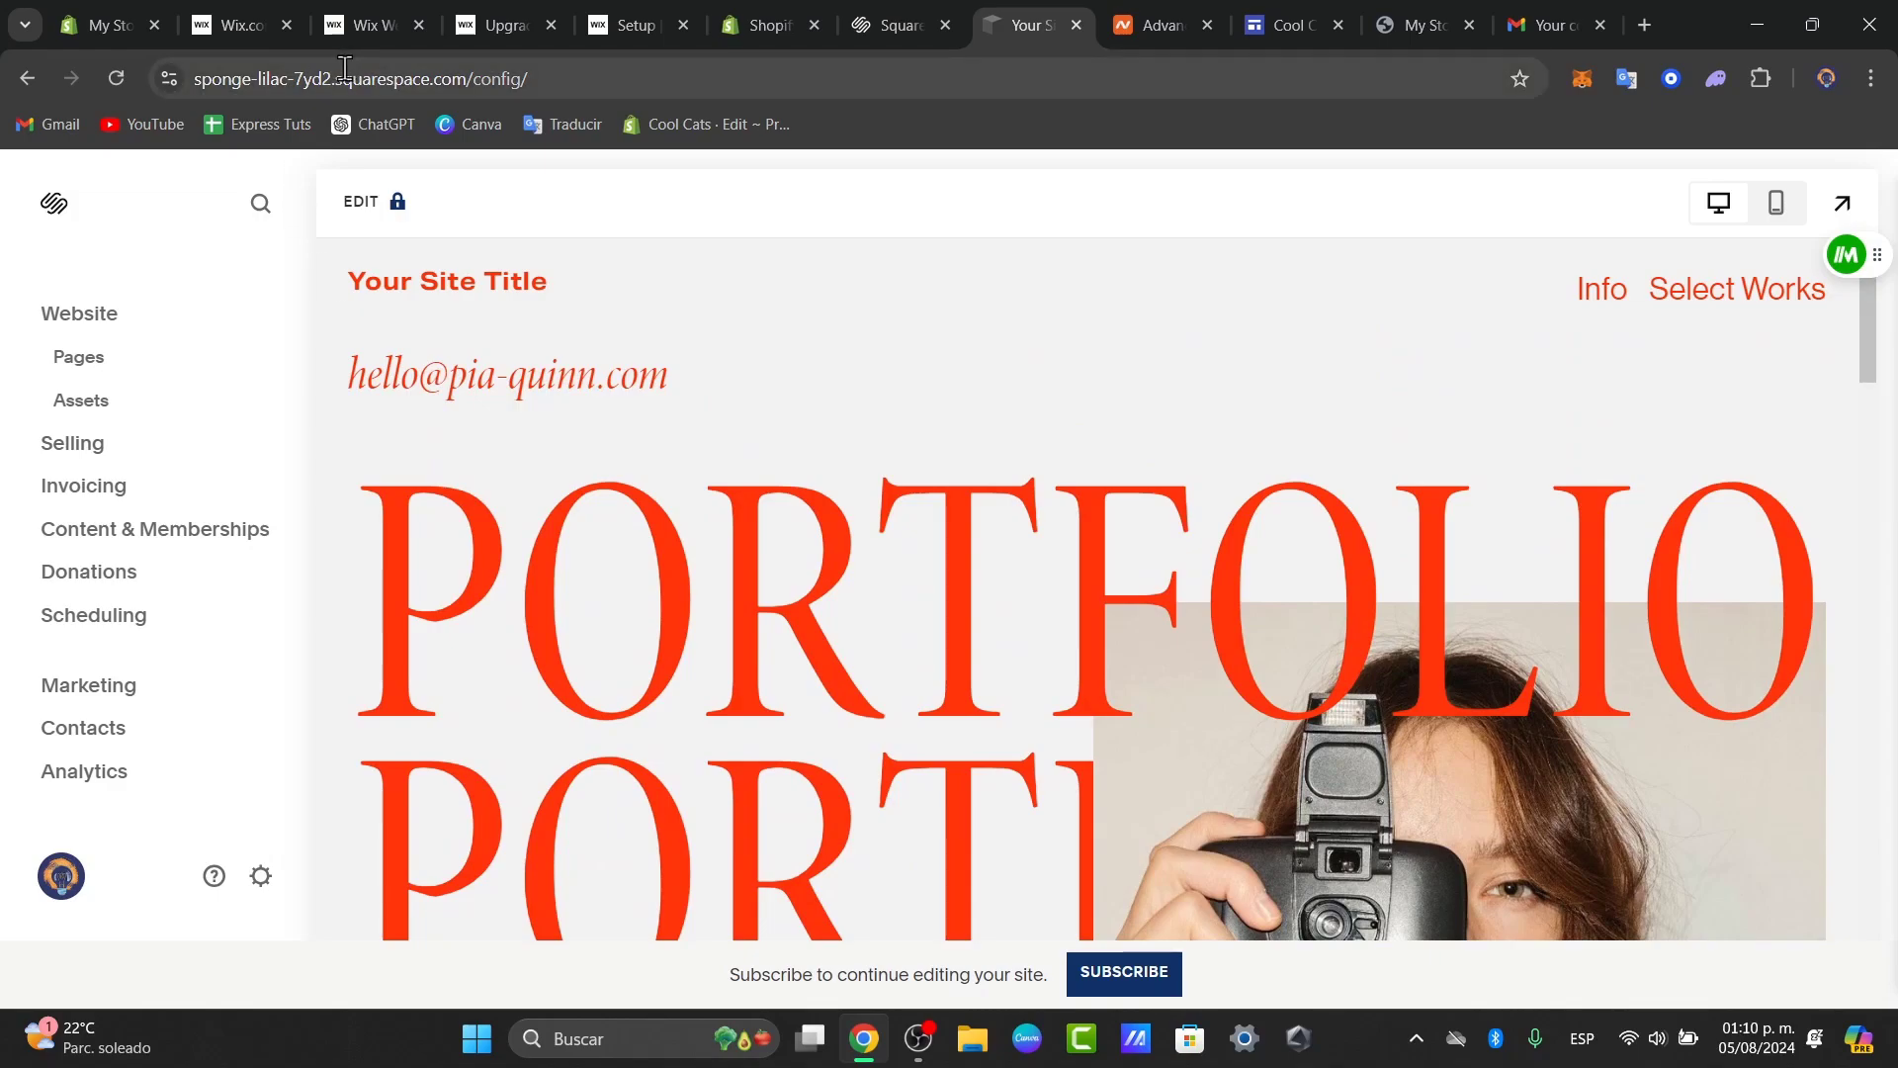
# Reload coolcats.click without the /password path, close that store tab, and return to Google Sites
pyautogui.click(1297, 16)
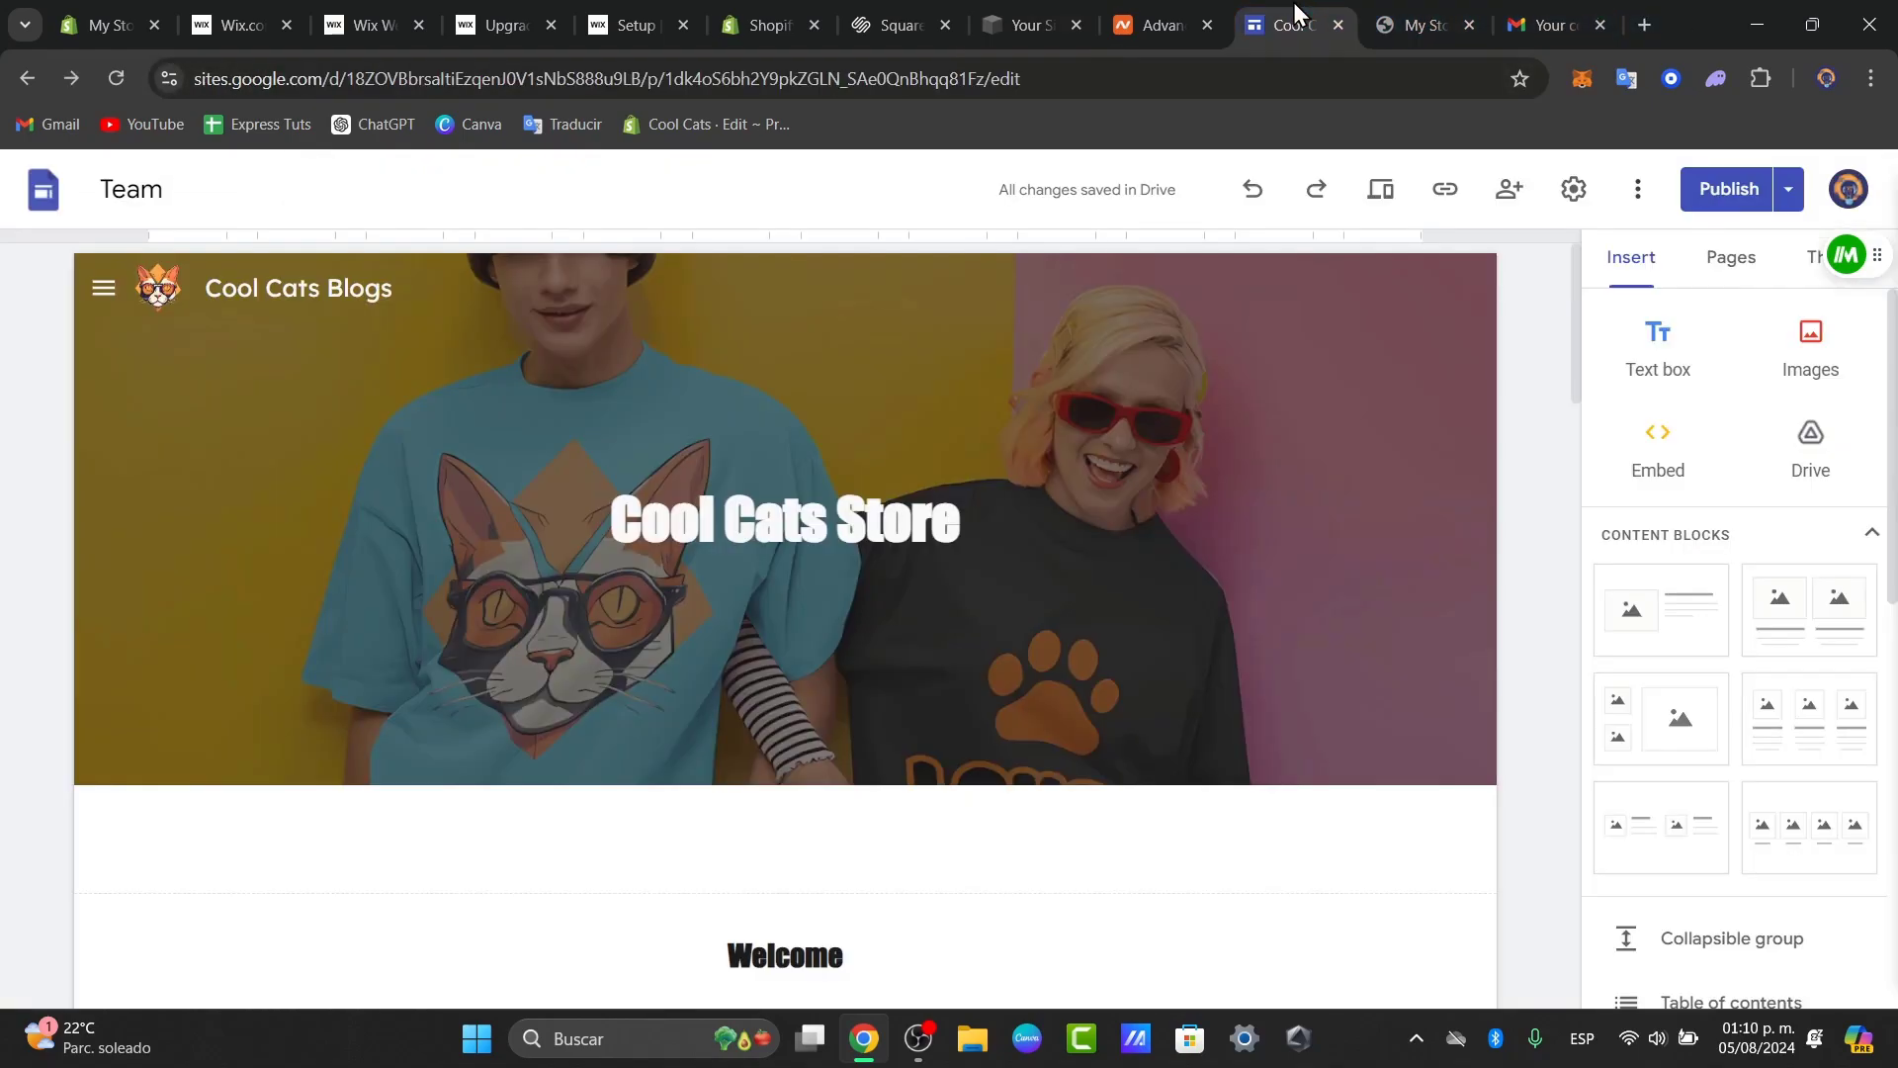
pyautogui.click(1384, 14)
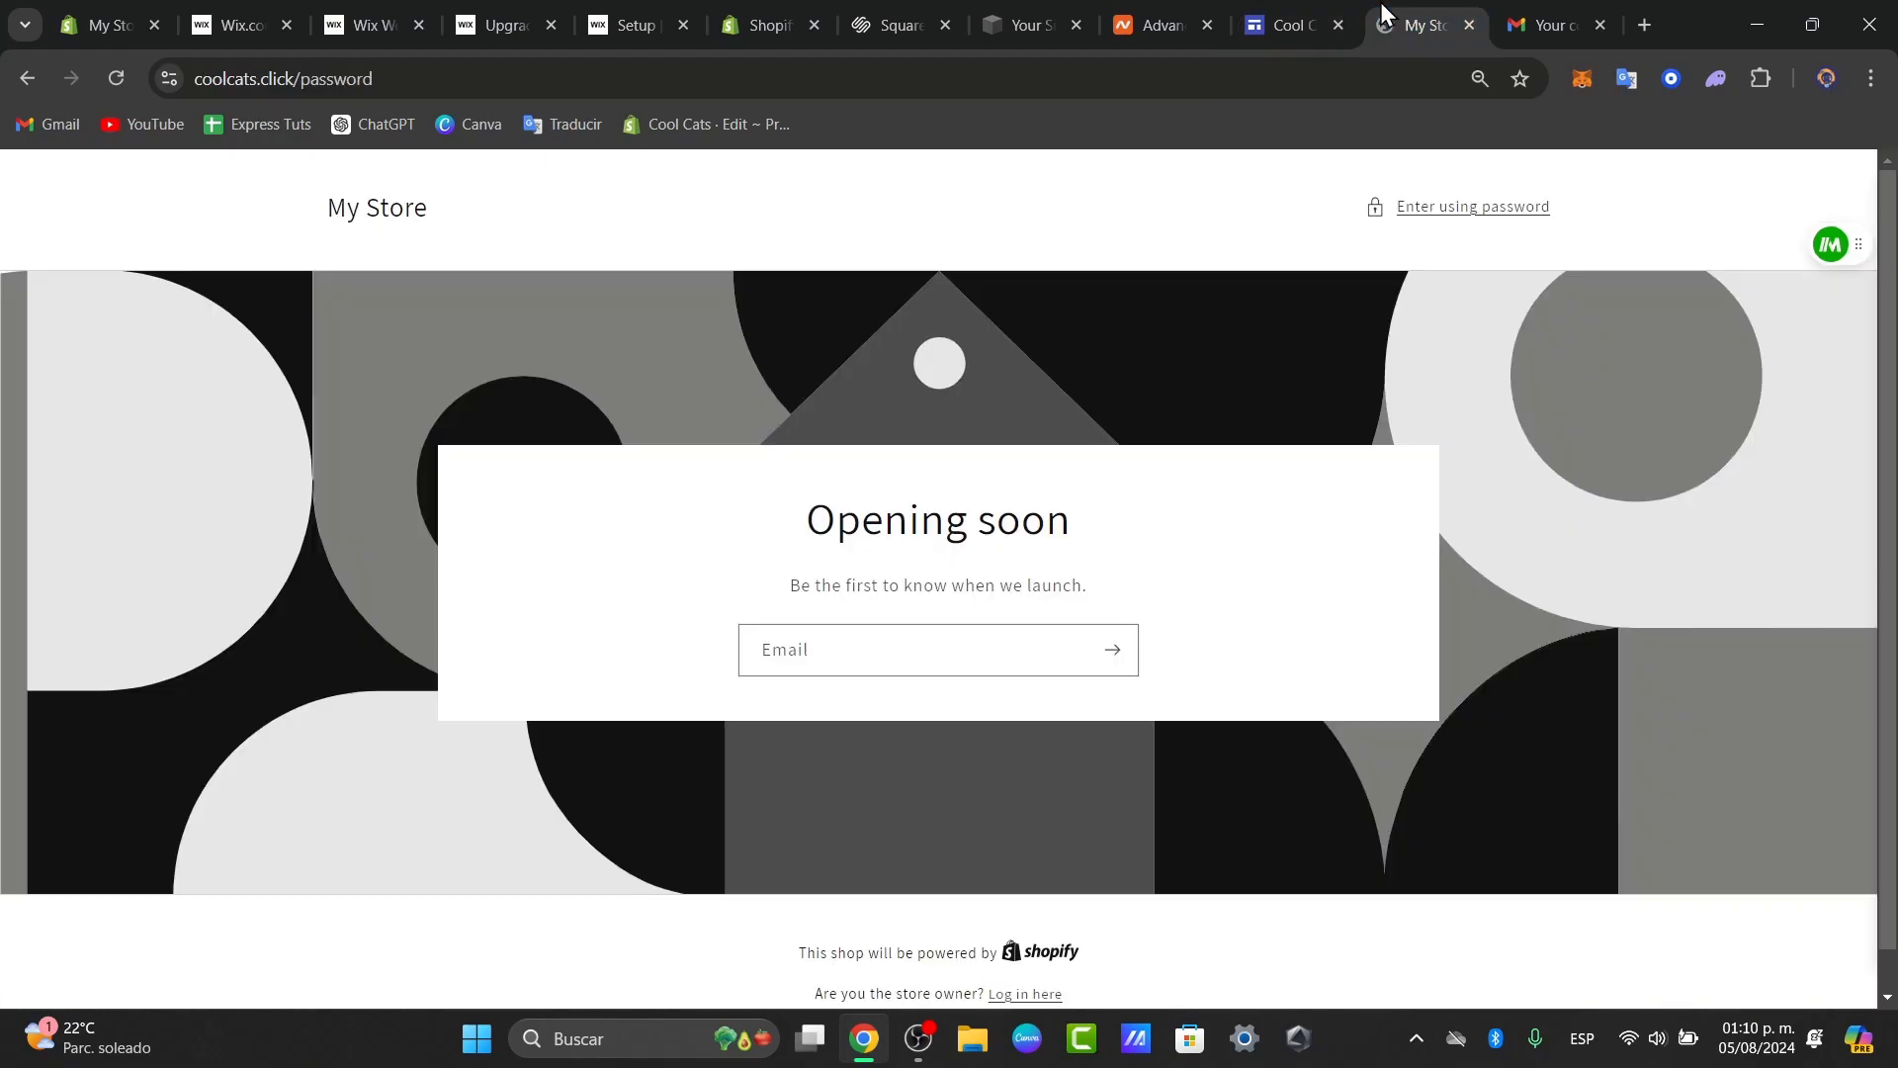
pyautogui.click(416, 78)
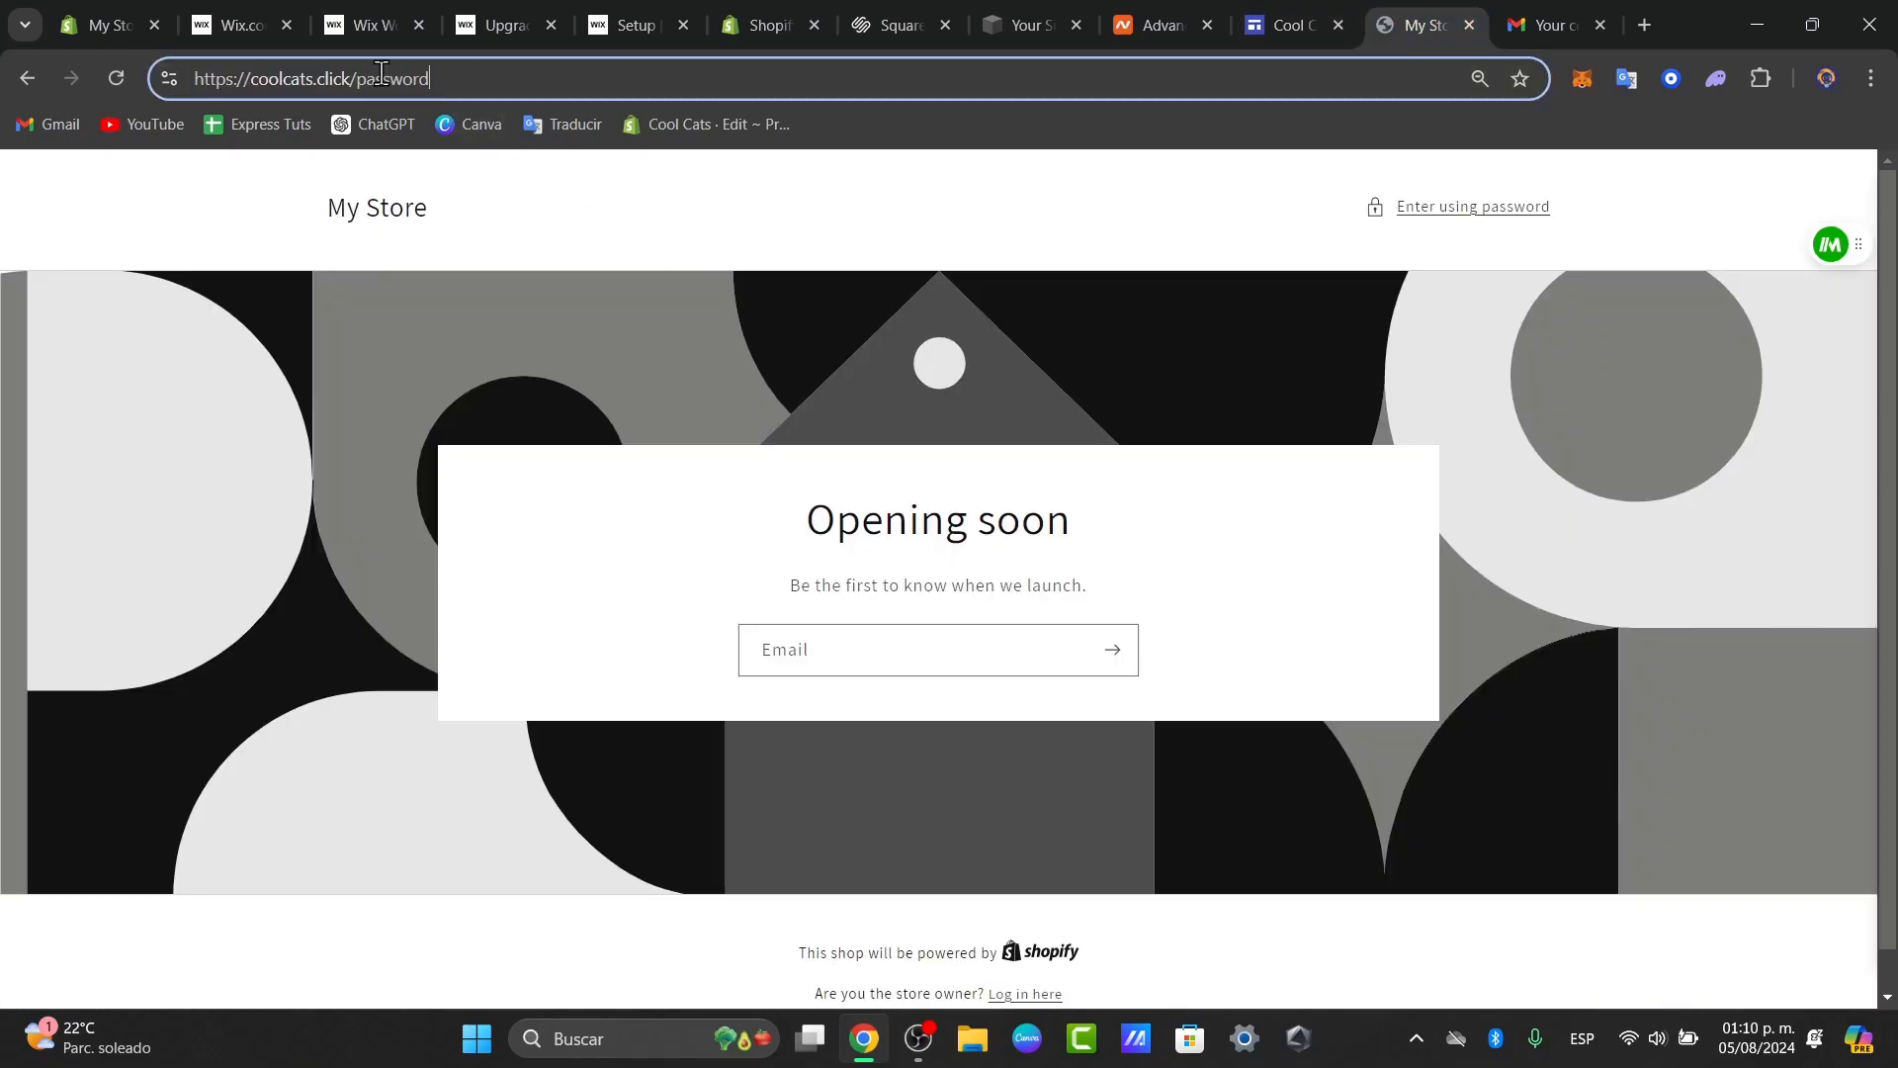
pyautogui.doubleClick(389, 78)
pyautogui.press('BackSpace')
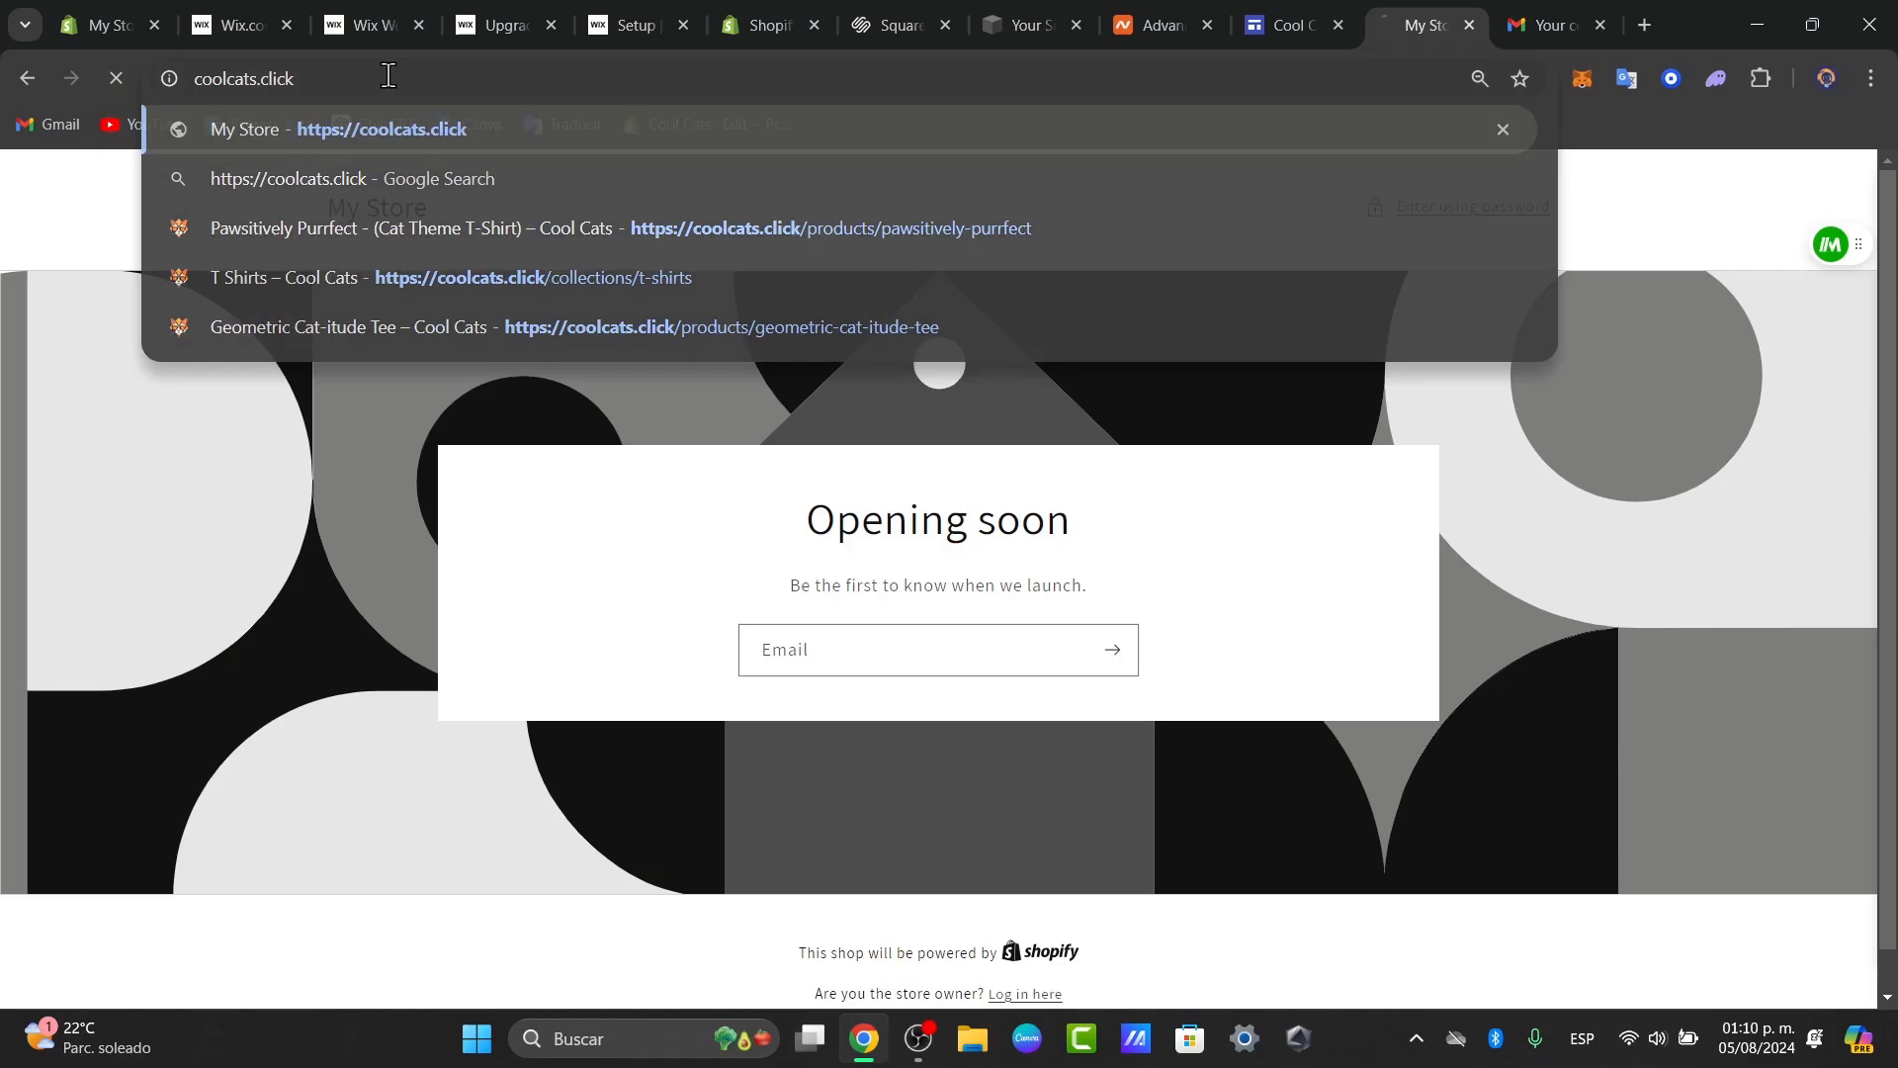
pyautogui.press('Return')
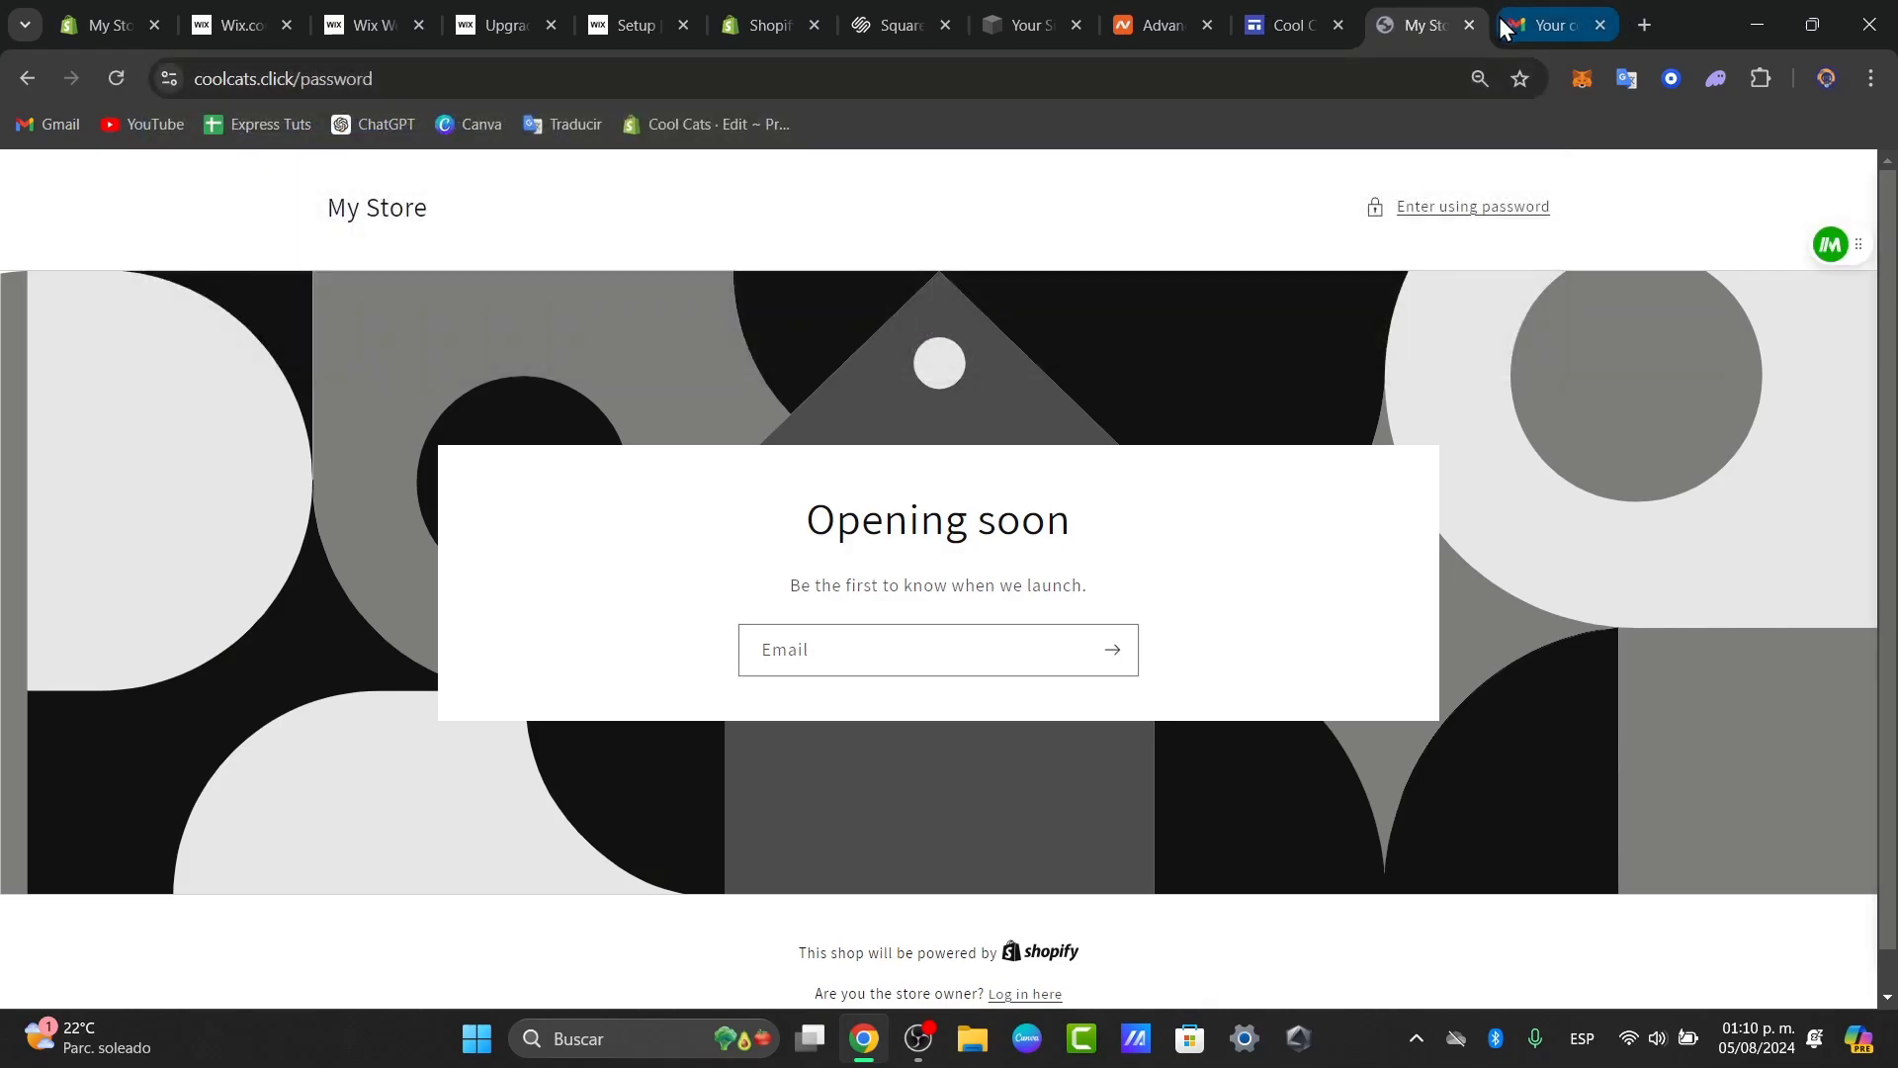
pyautogui.click(1473, 21)
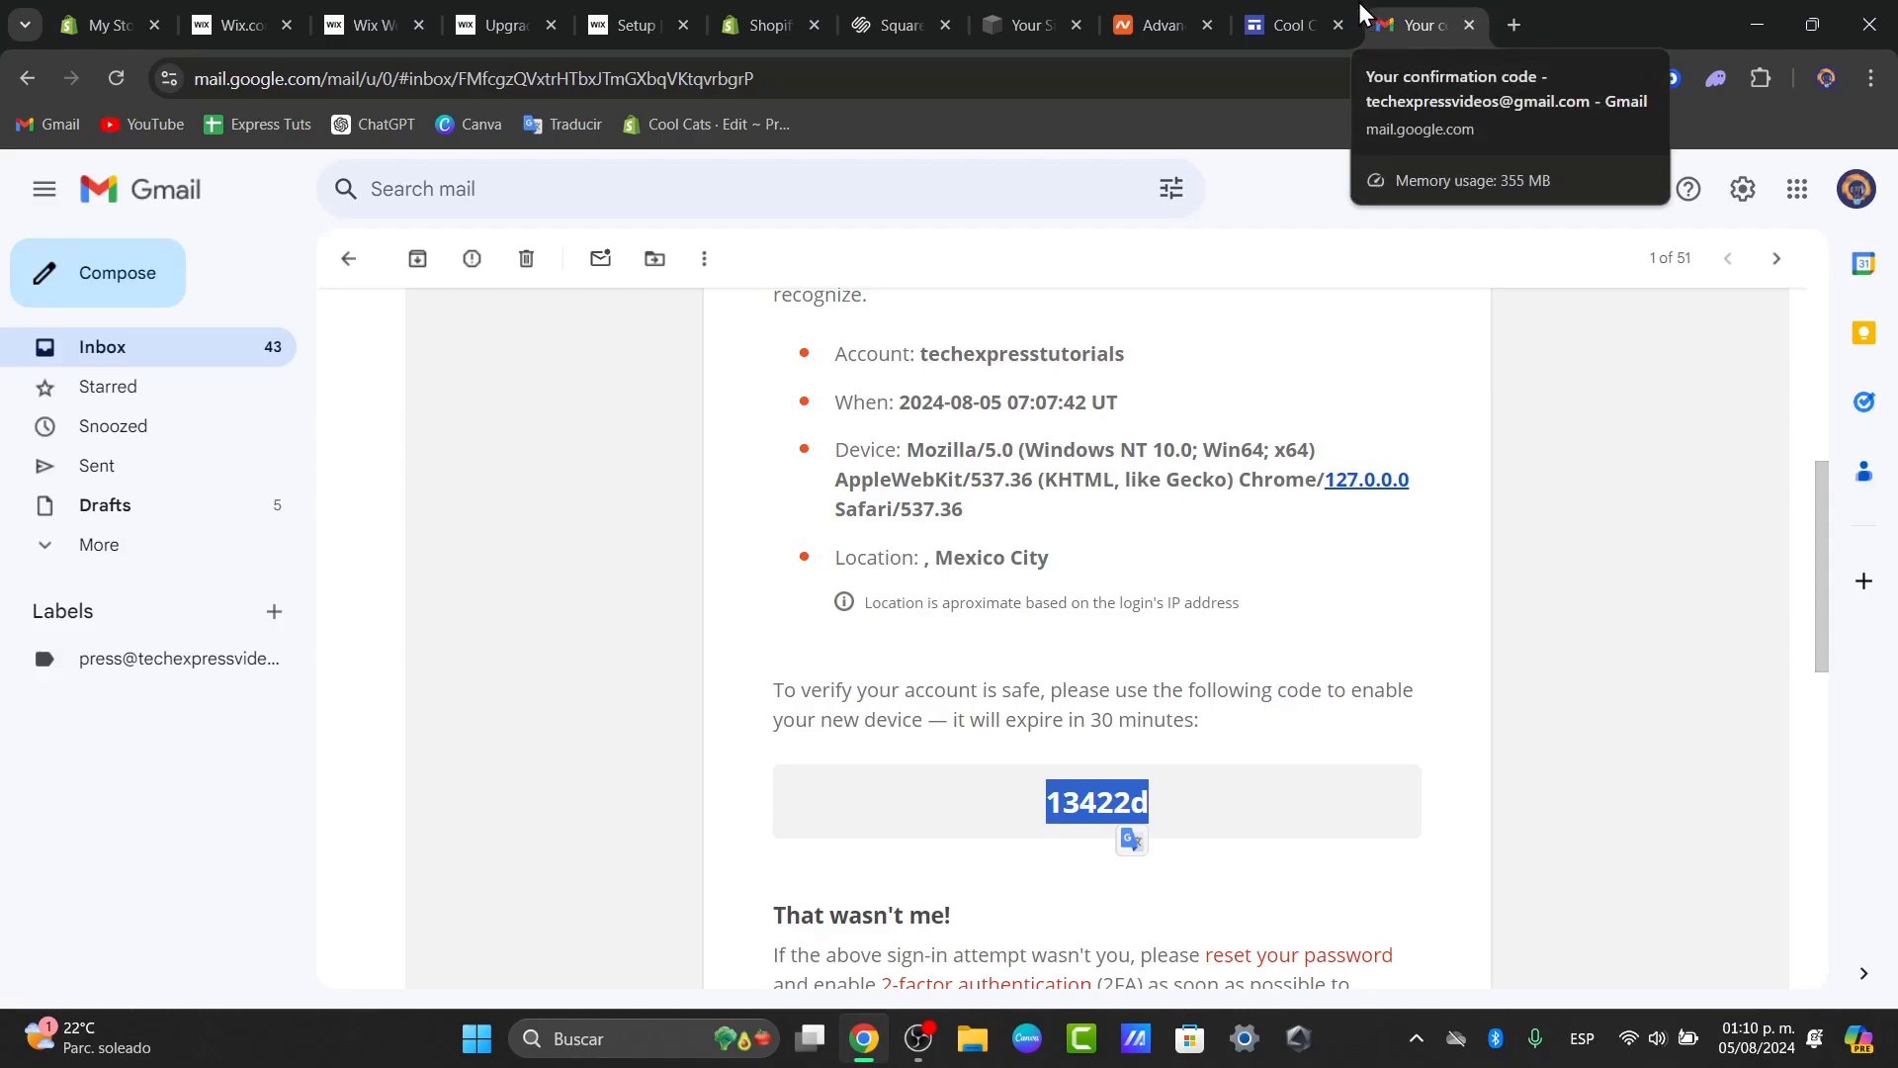
pyautogui.click(1325, 14)
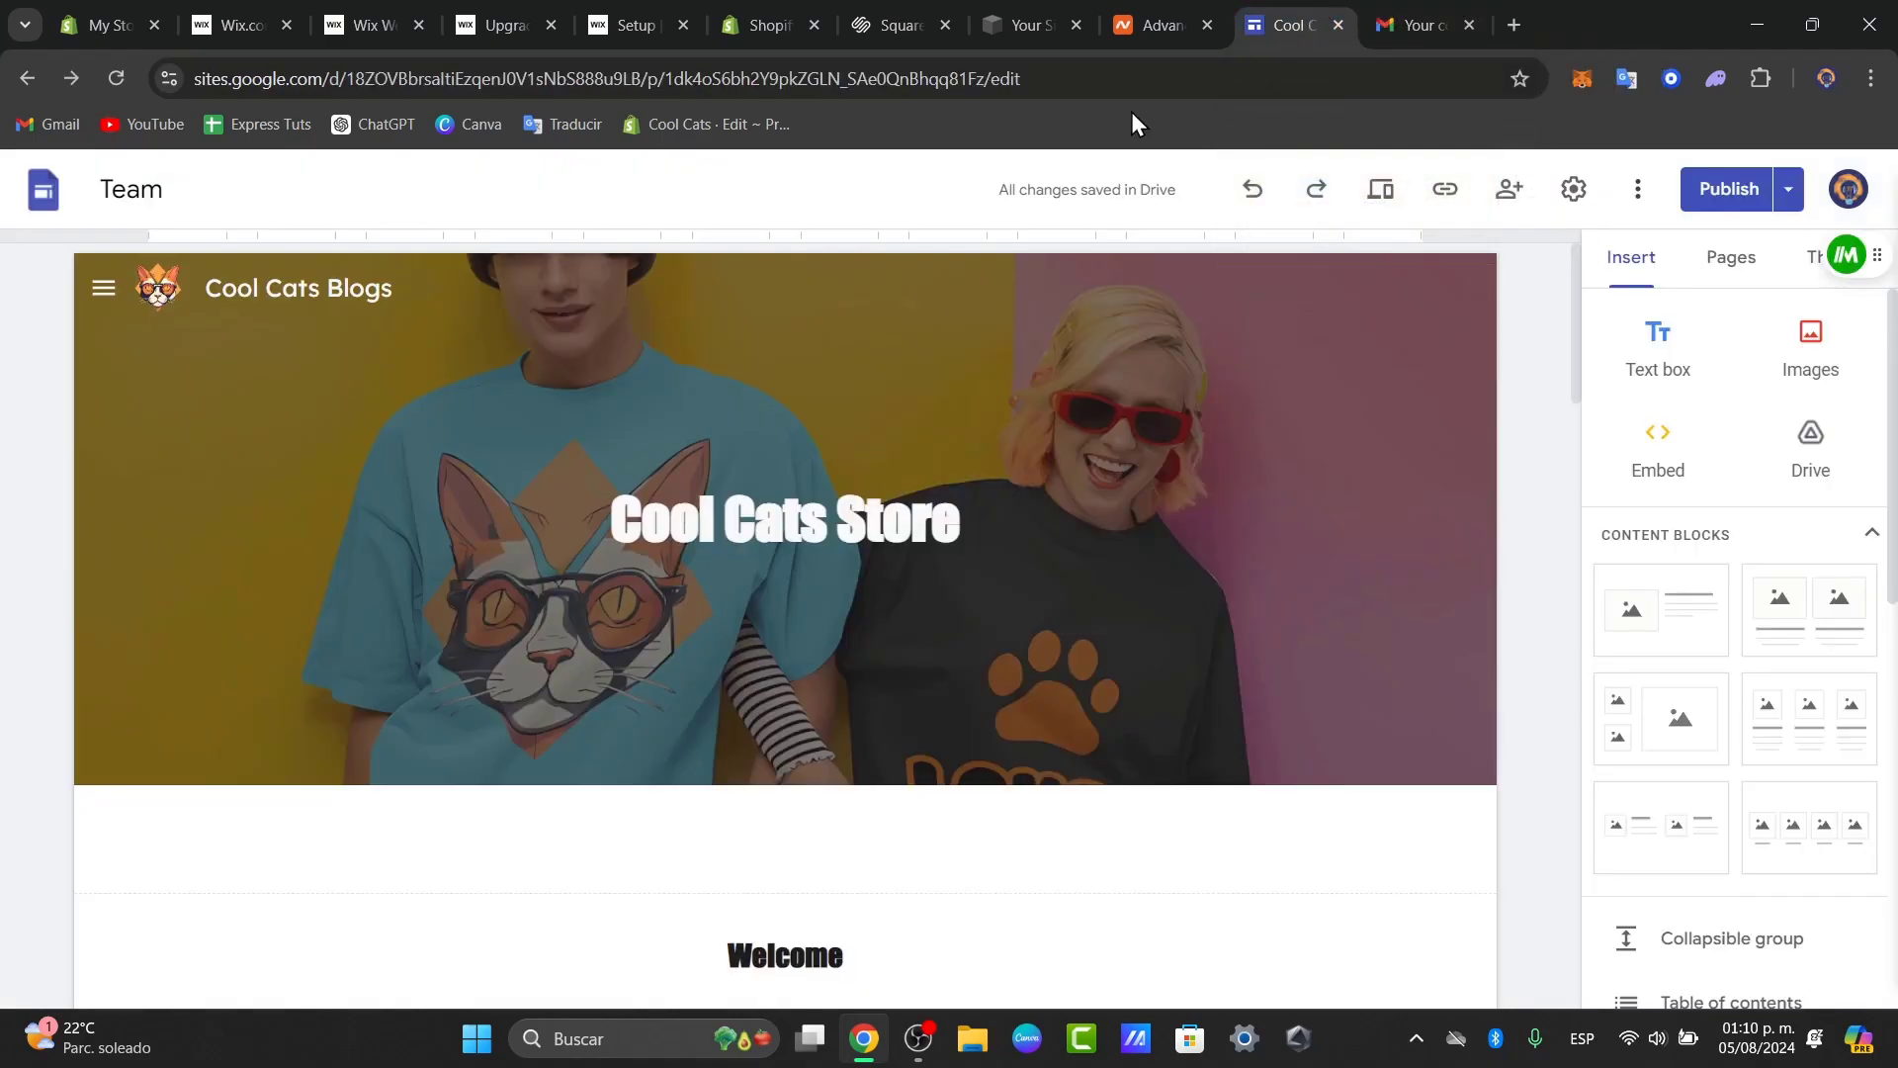
# Rename the site from Team to 'Cool Cats Store' and check the publish review
pyautogui.click(139, 193)
pyautogui.write('Cool Cats ')
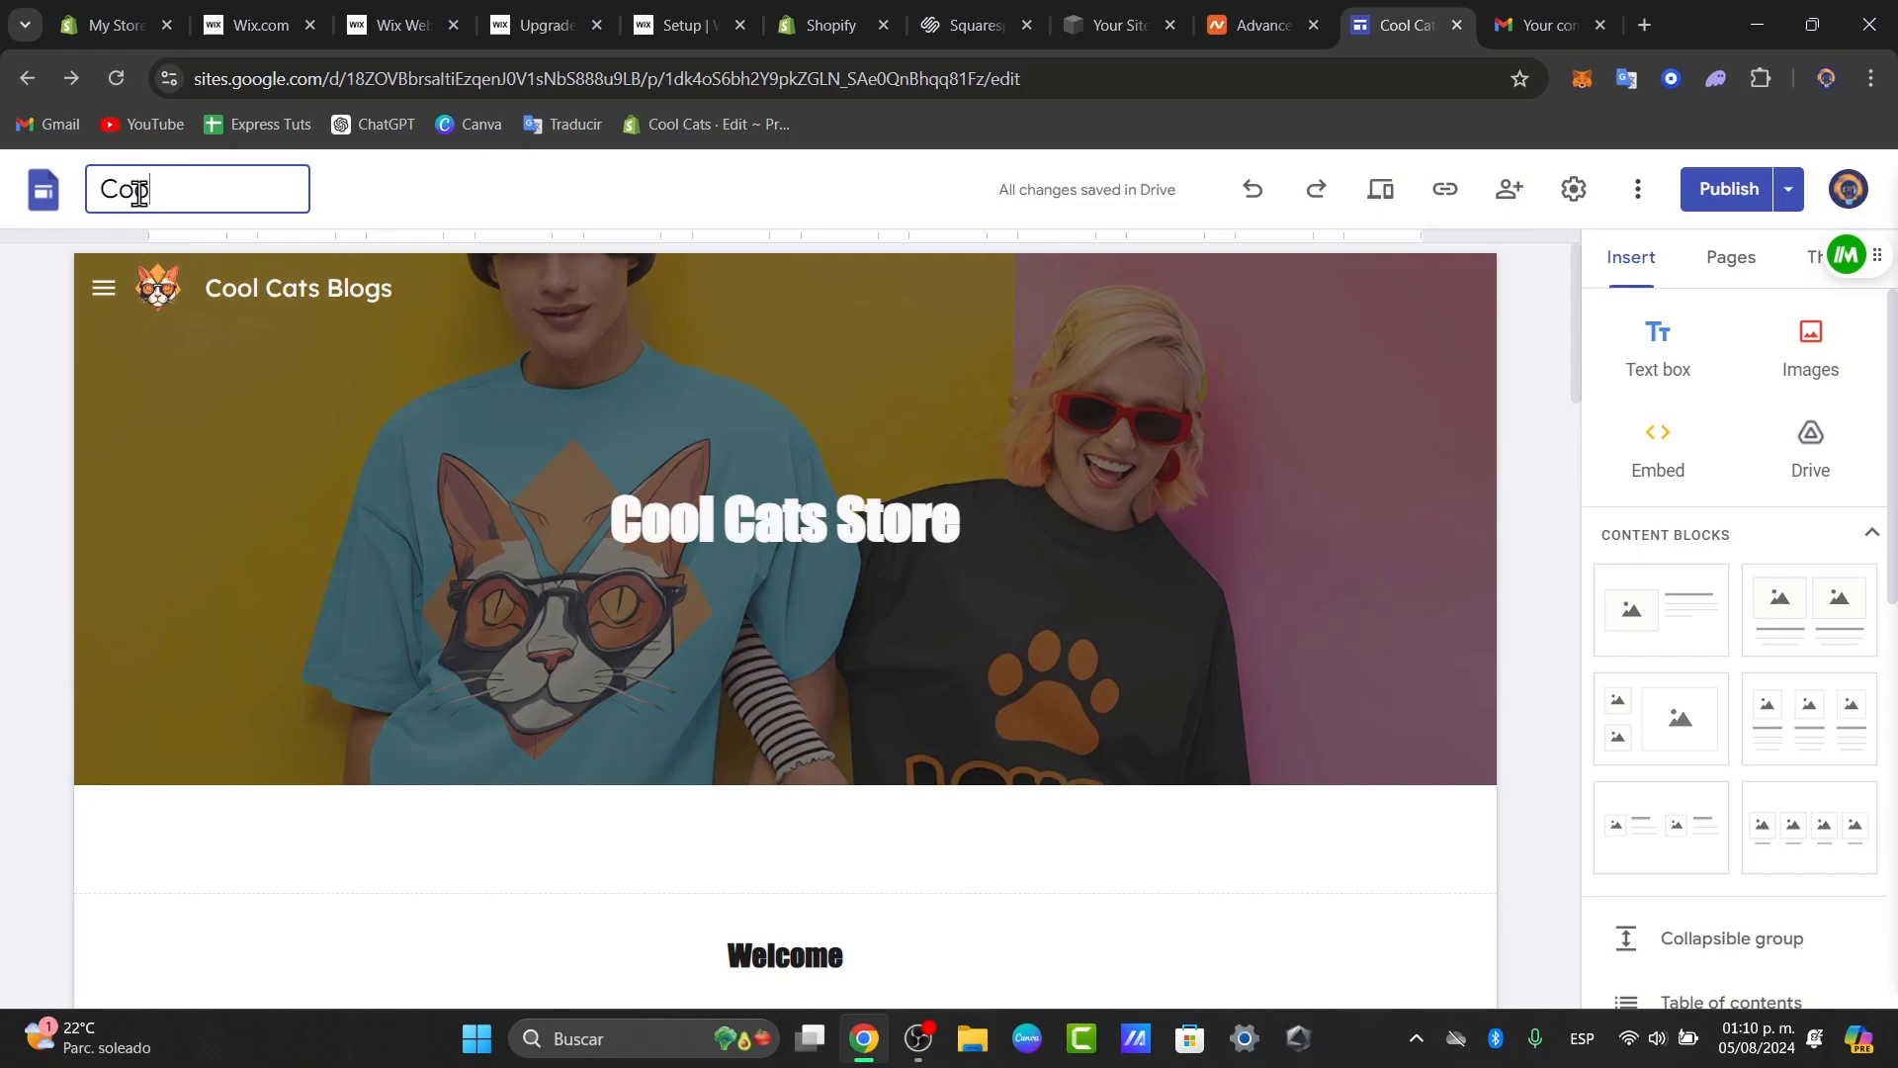
pyautogui.write('Store')
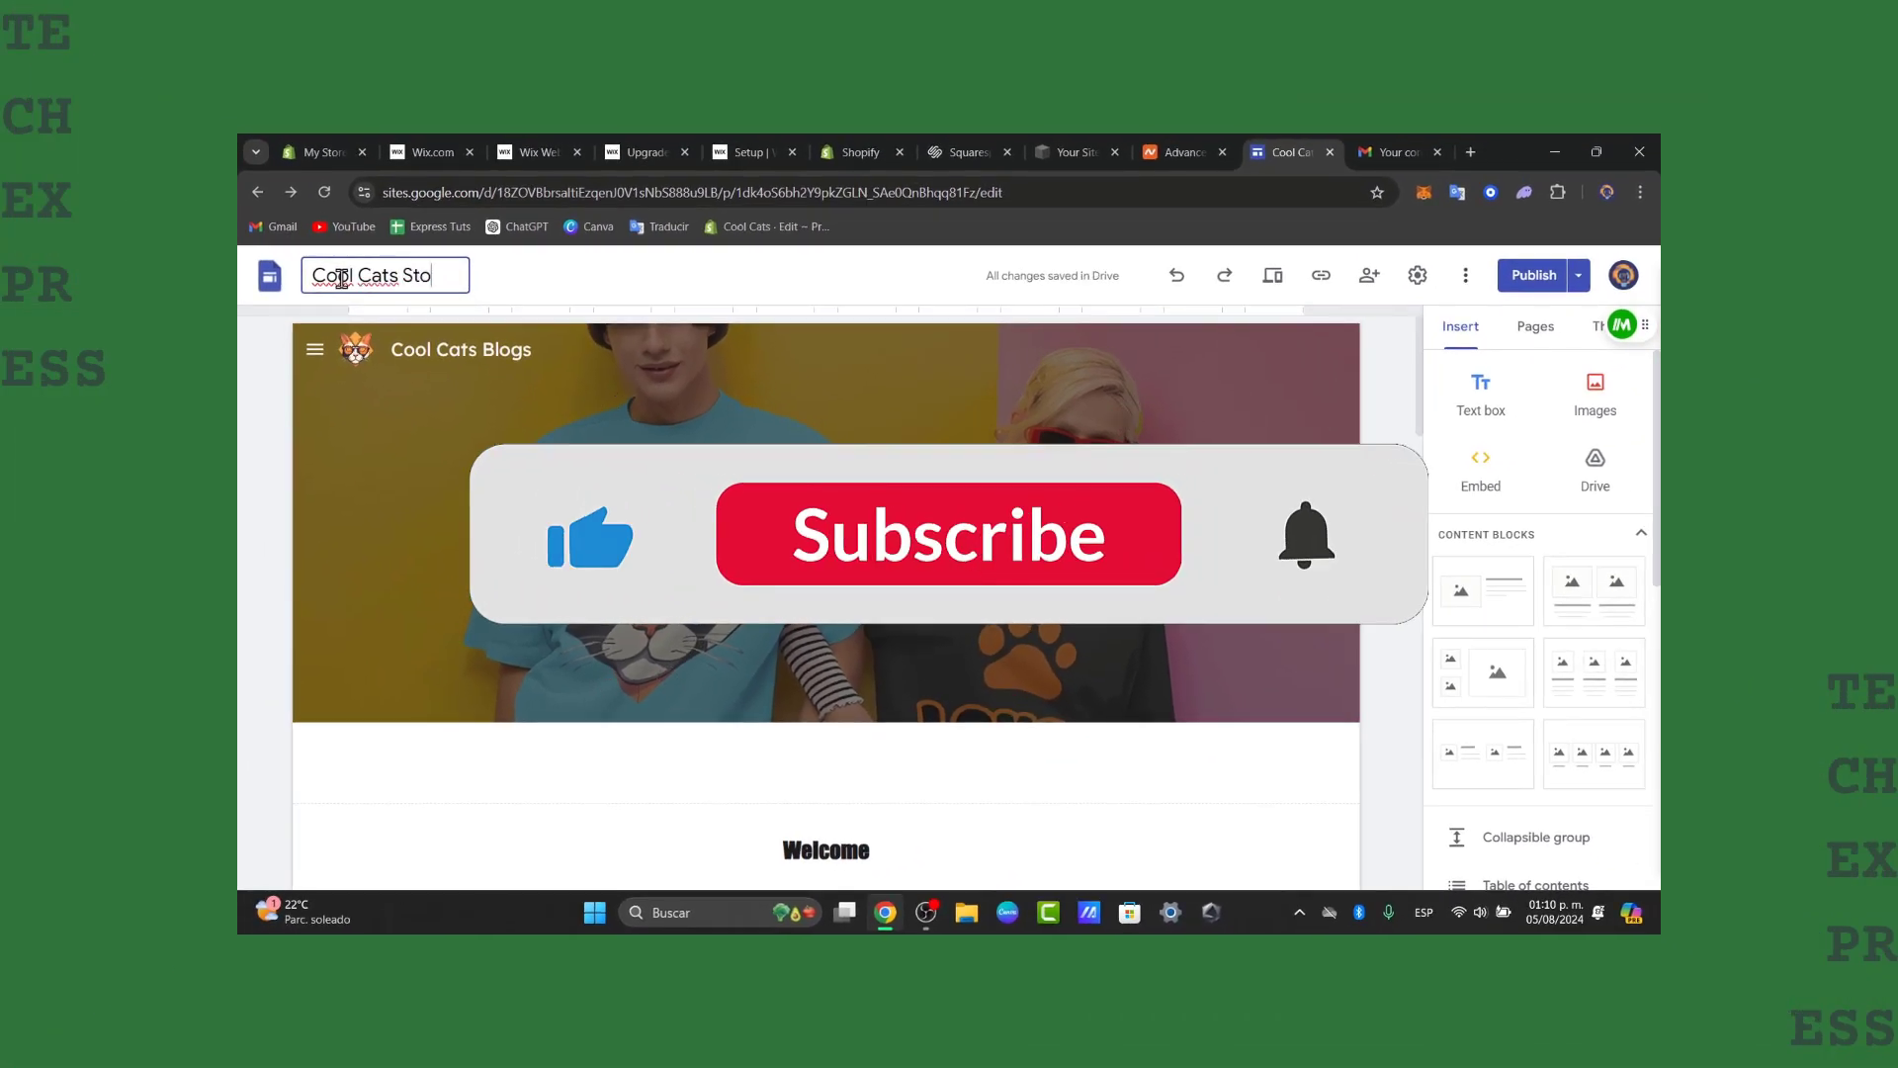
pyautogui.press('Return')
pyautogui.click(1532, 276)
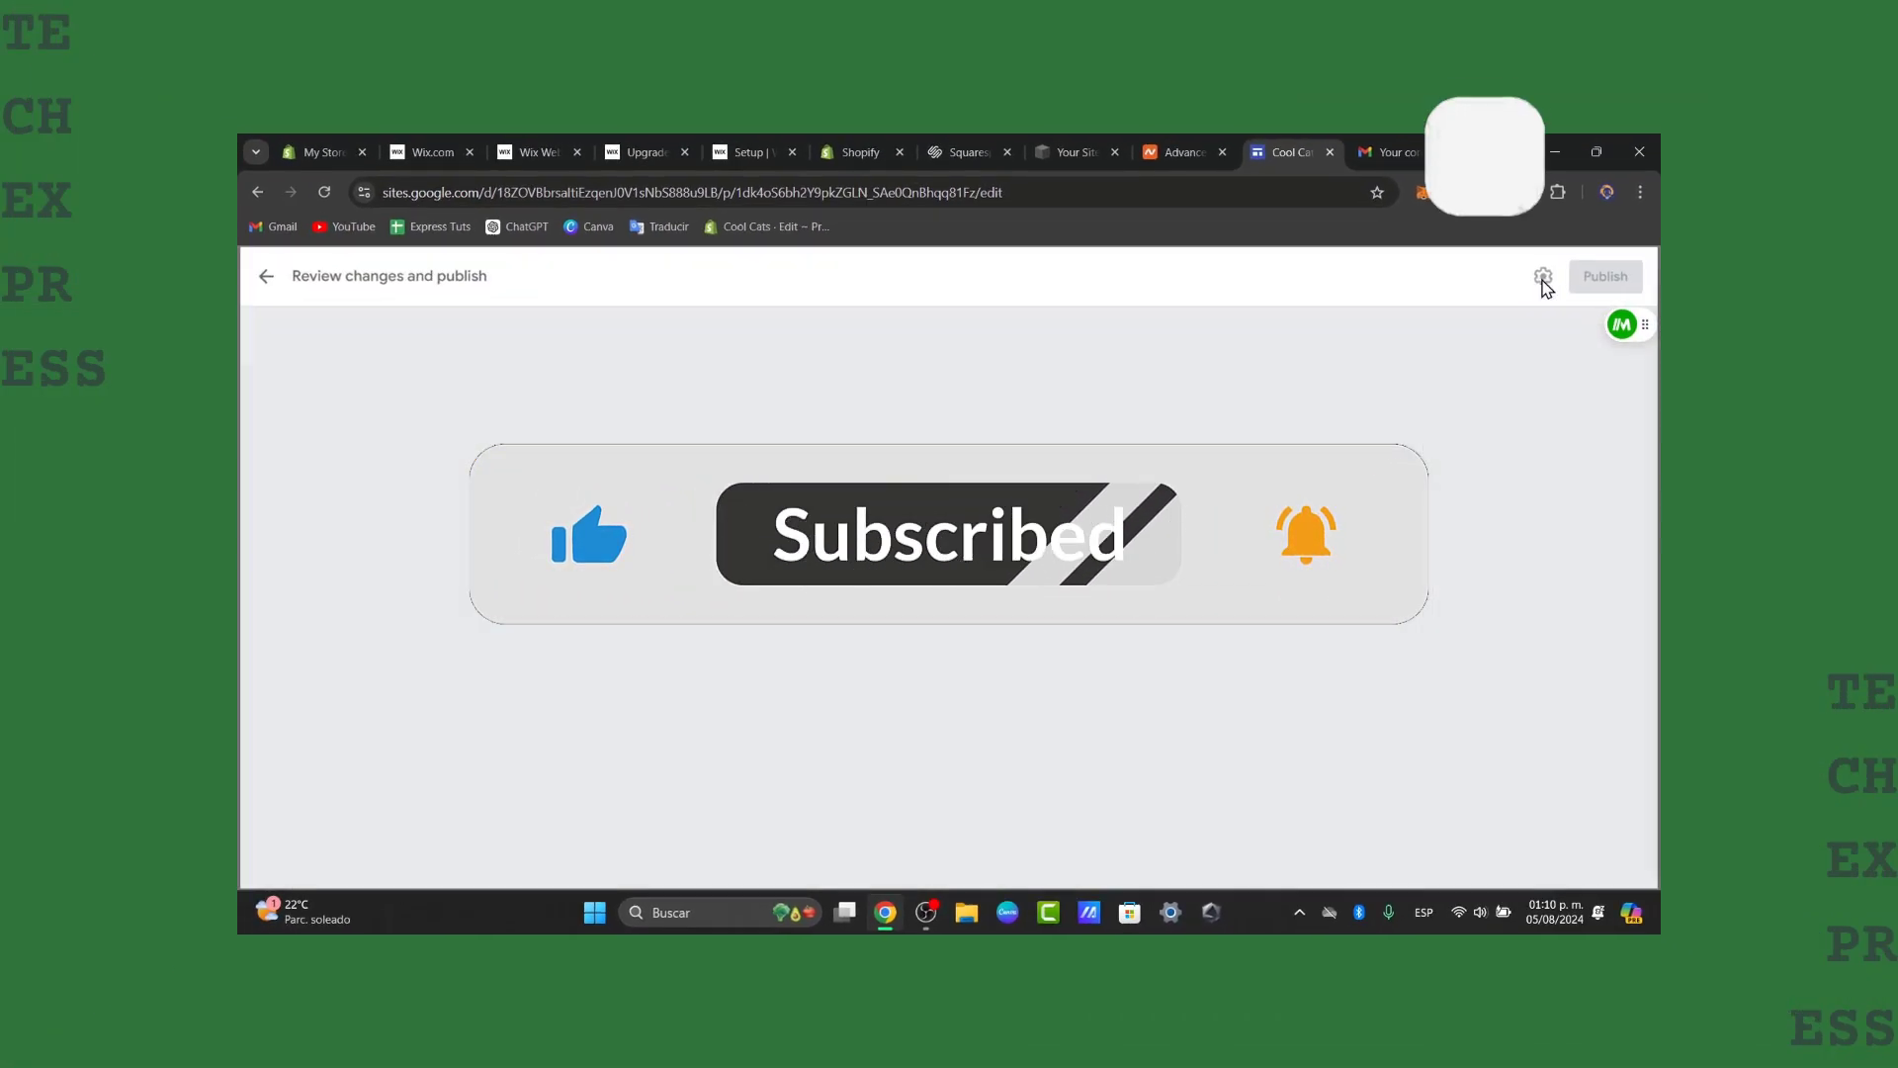
pyautogui.click(263, 275)
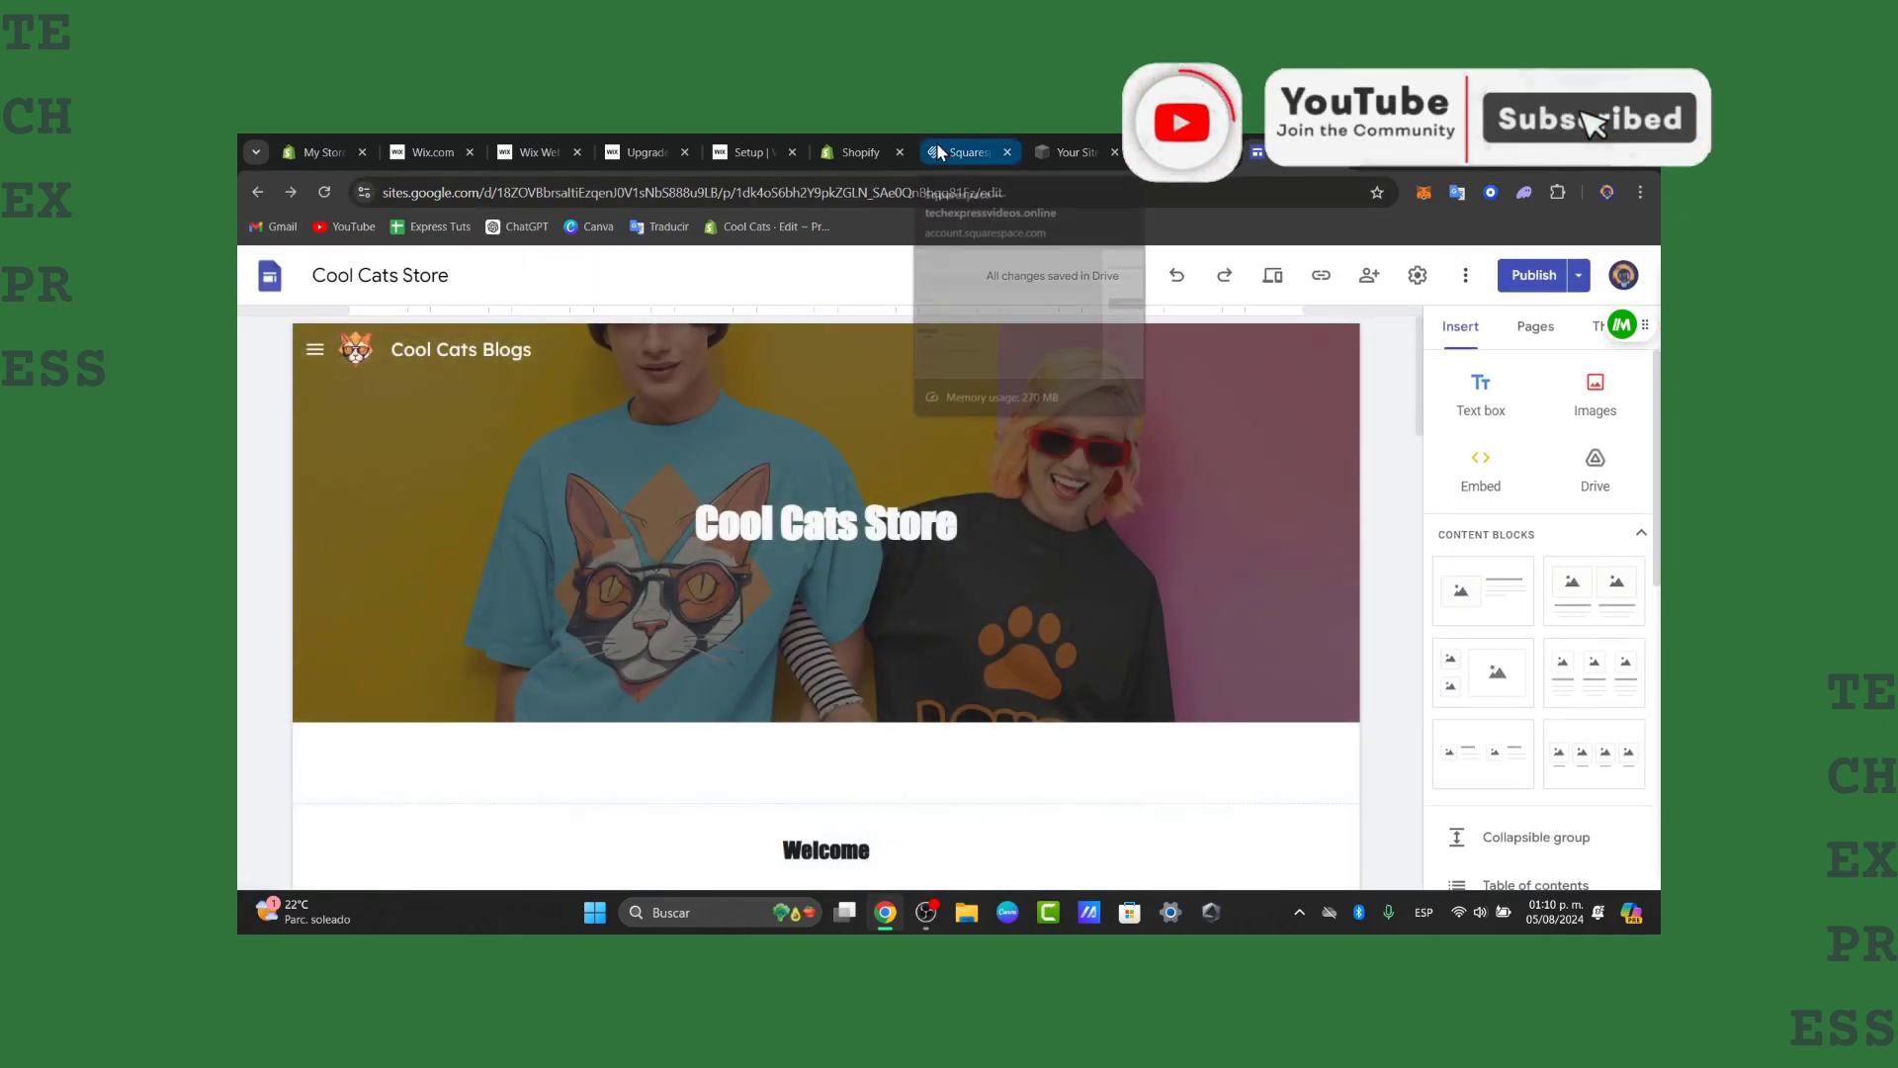